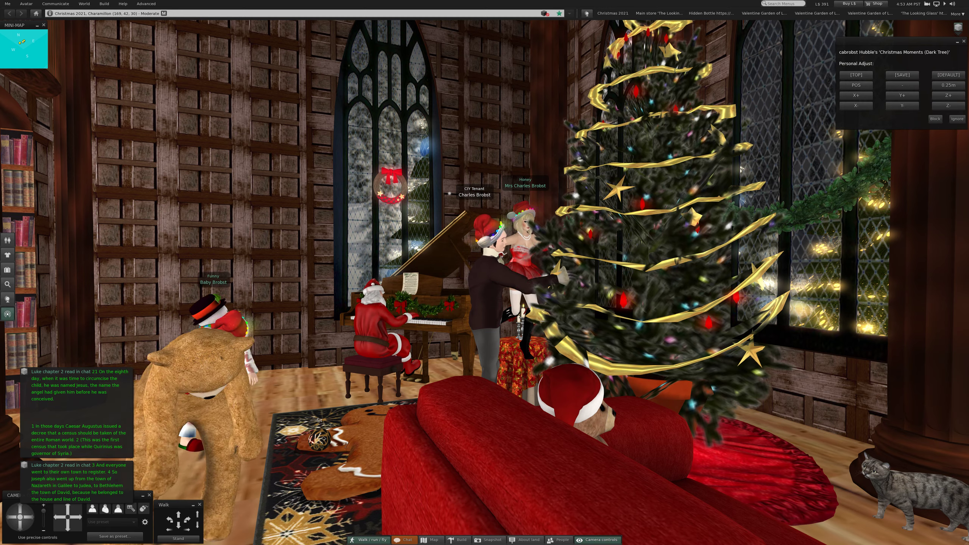
Reset the camera, descend into the basement and approach the wooden staircase
key(Escape)
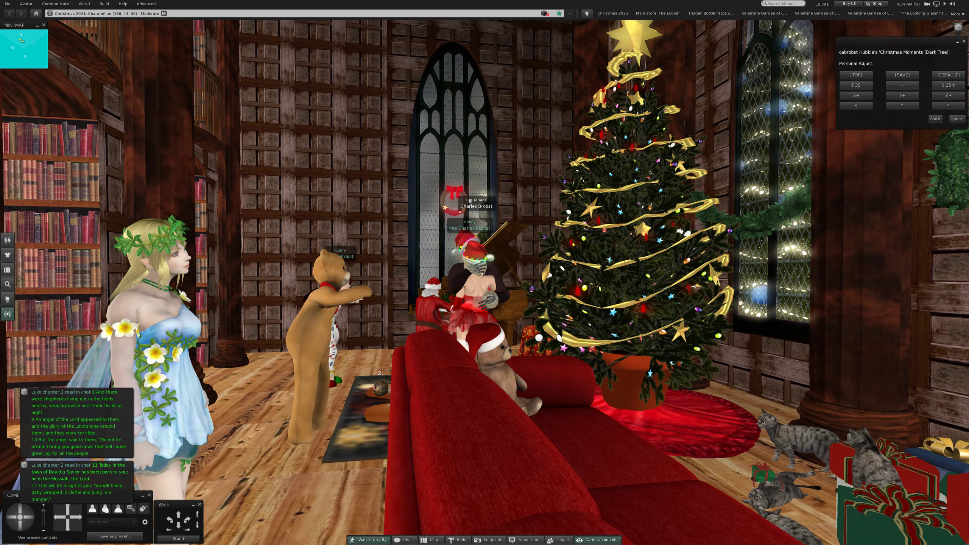
scroll(484, 288, up, 5)
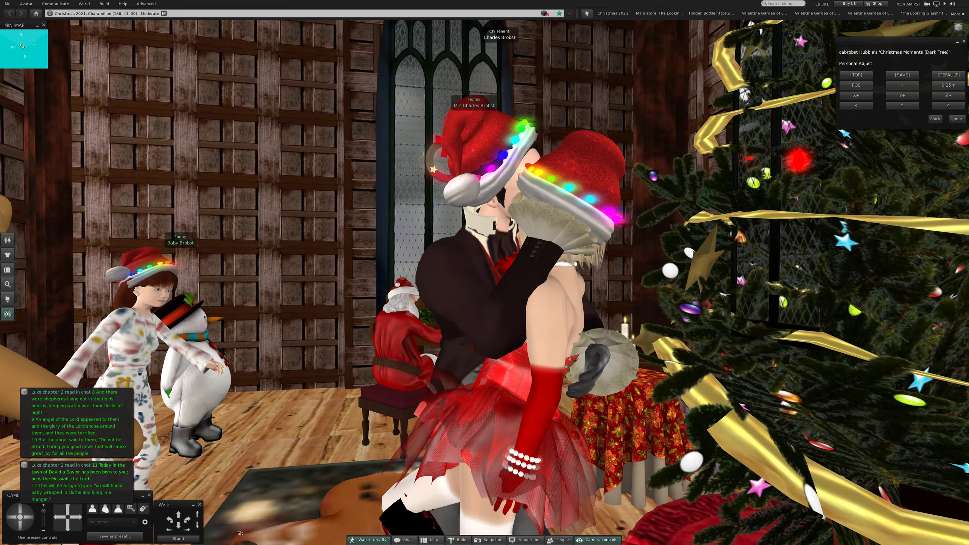
drag(485, 288, 303, 288)
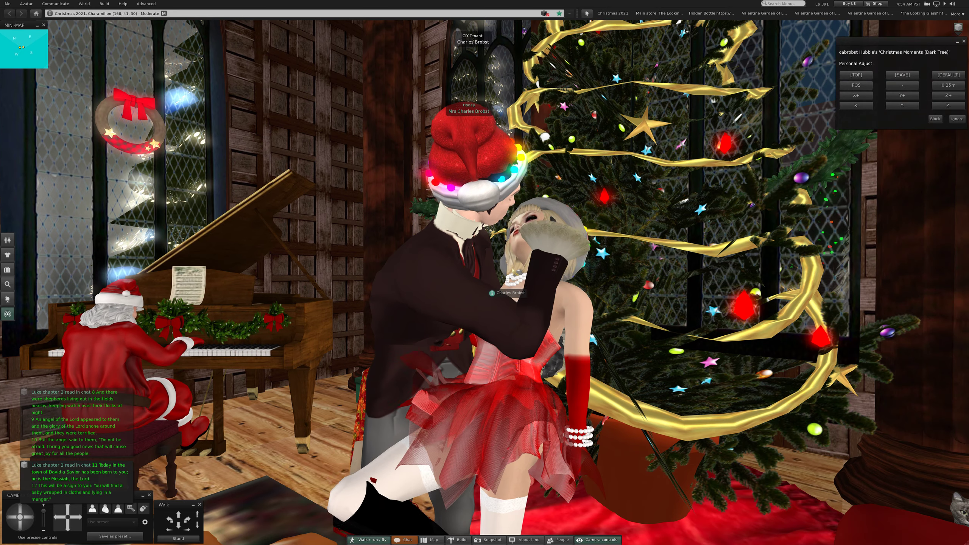
drag(485, 288, 485, 228)
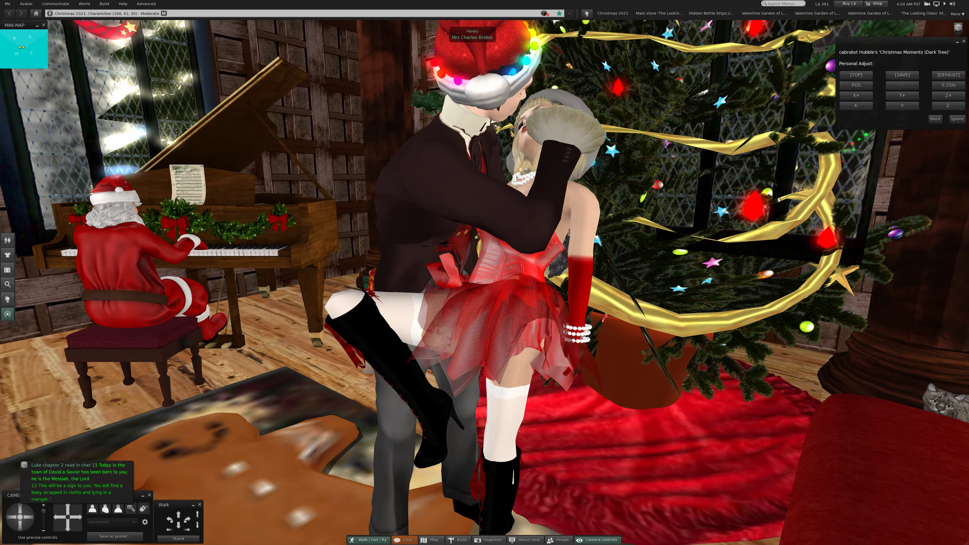
scroll(485, 288, down, 3)
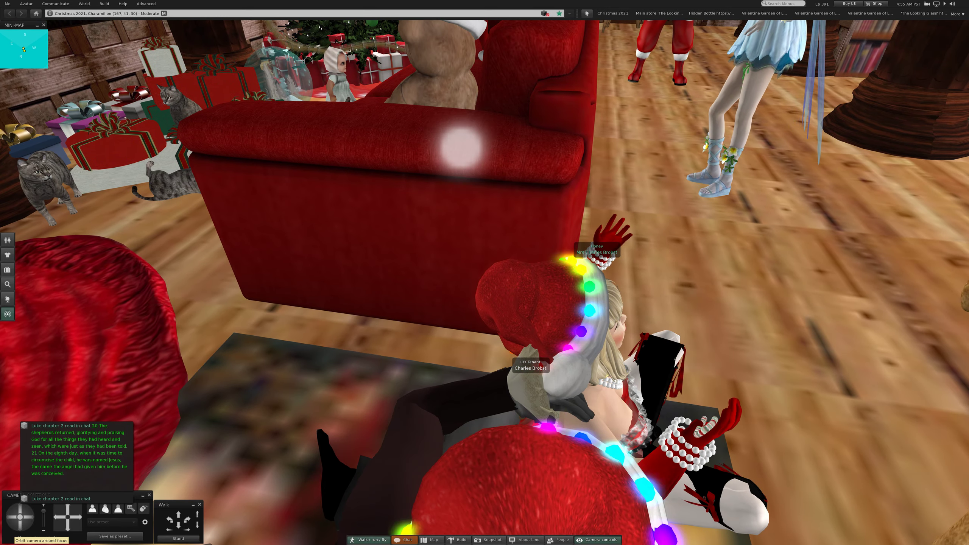
drag(485, 273, 679, 409)
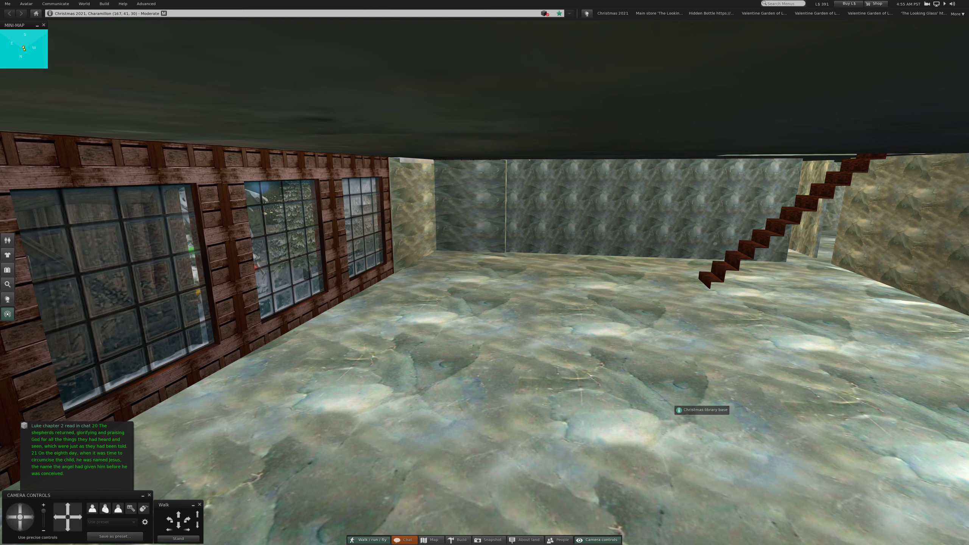
drag(678, 410, 485, 304)
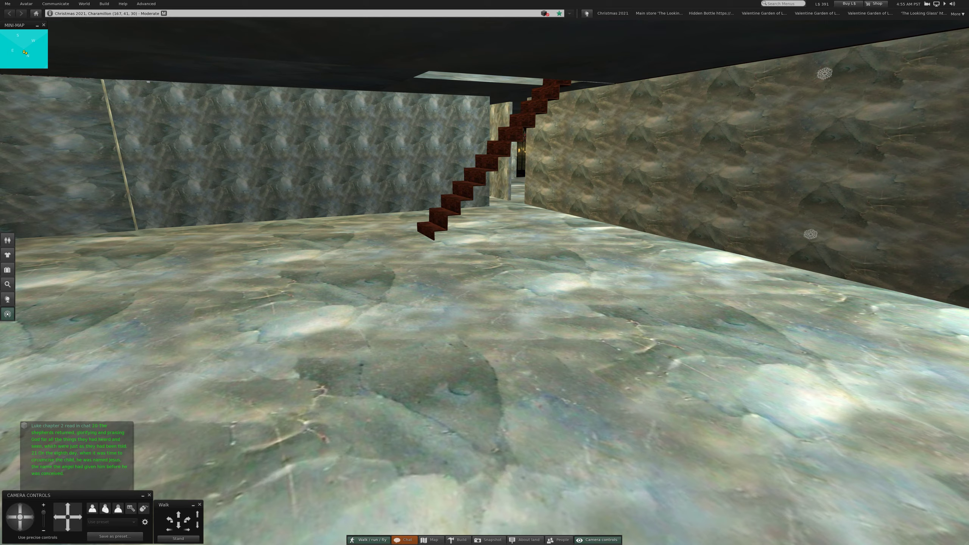
drag(485, 303, 485, 424)
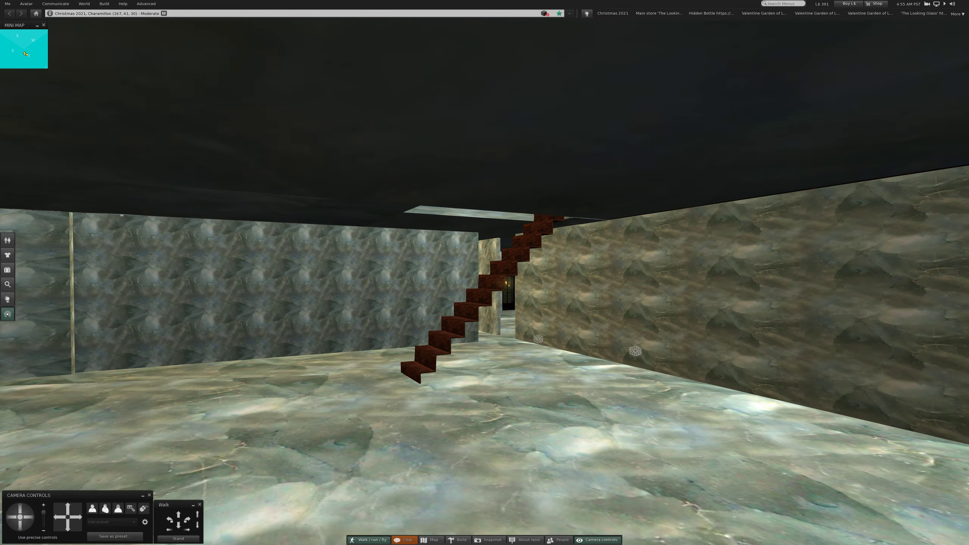
key(Up)
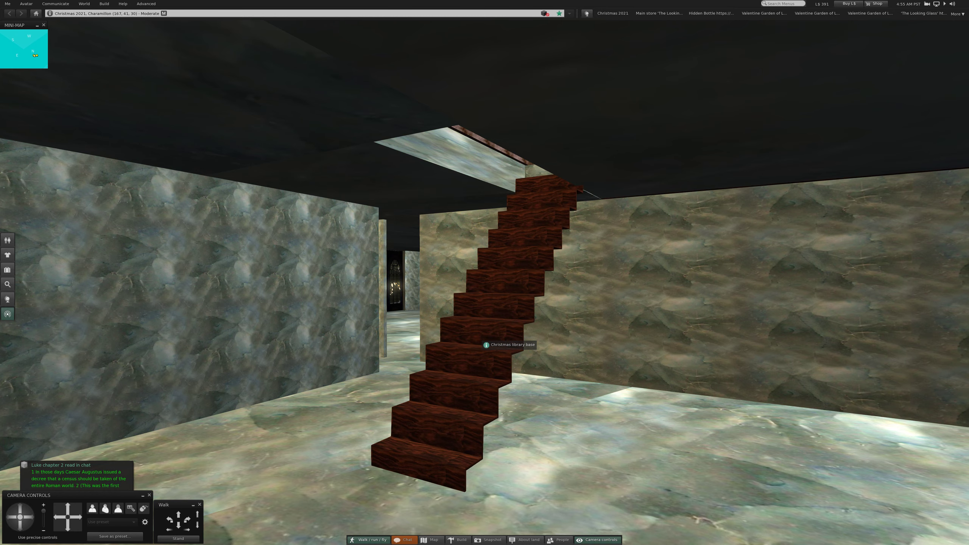
Inspect the basement's wooden staircase with Edit linked, then delete it
right_click(485, 346)
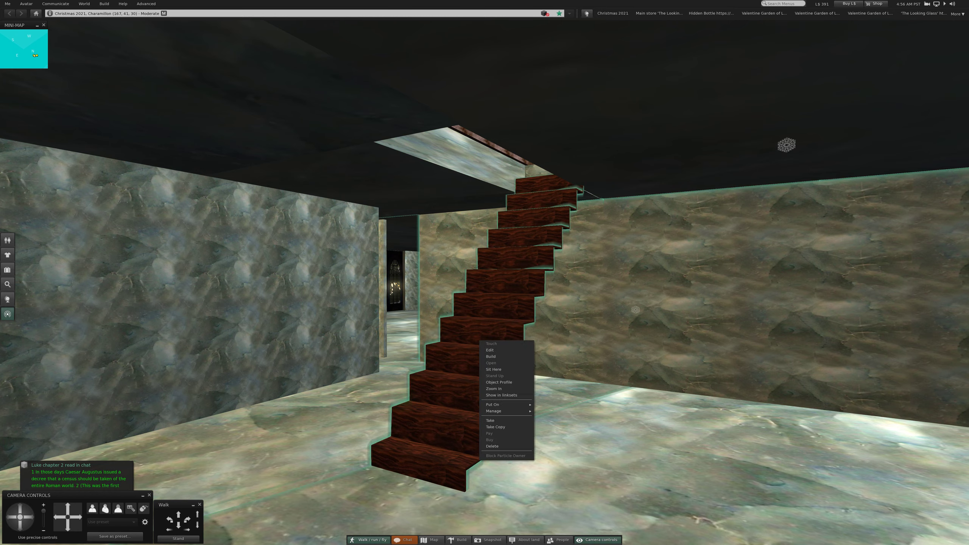
click(491, 350)
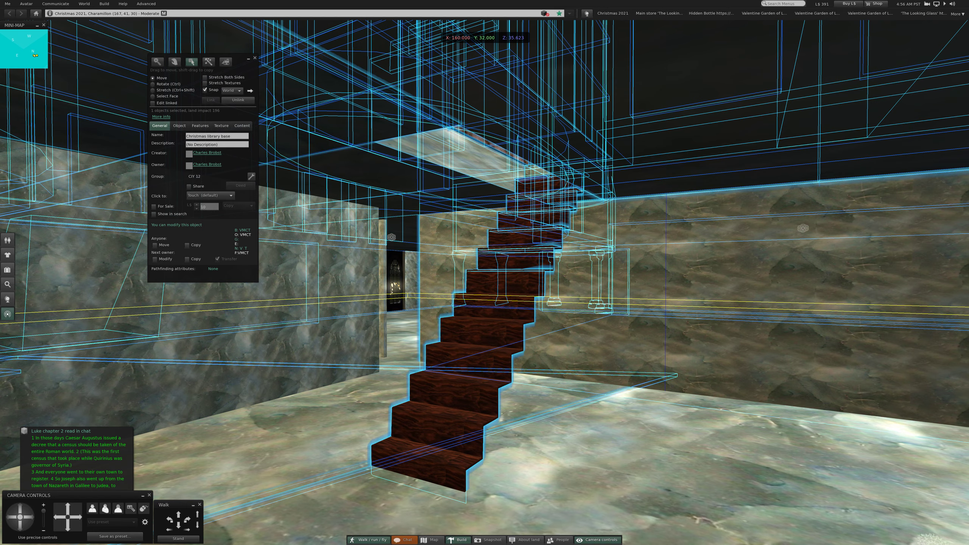
click(179, 126)
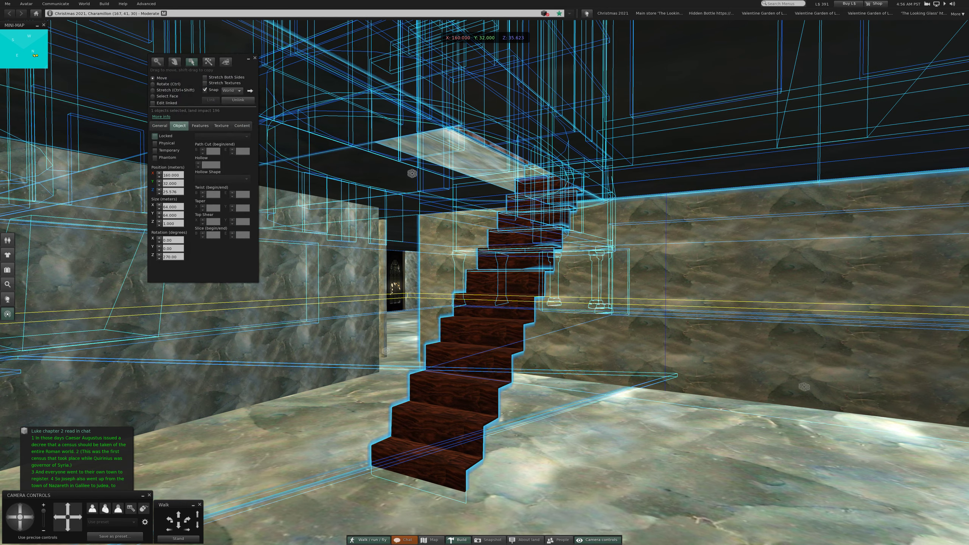
click(153, 102)
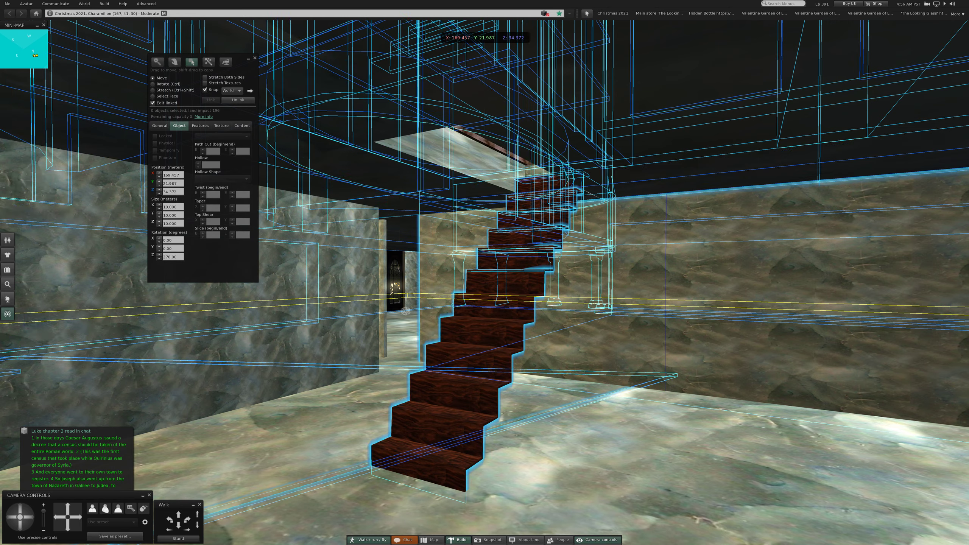
click(496, 303)
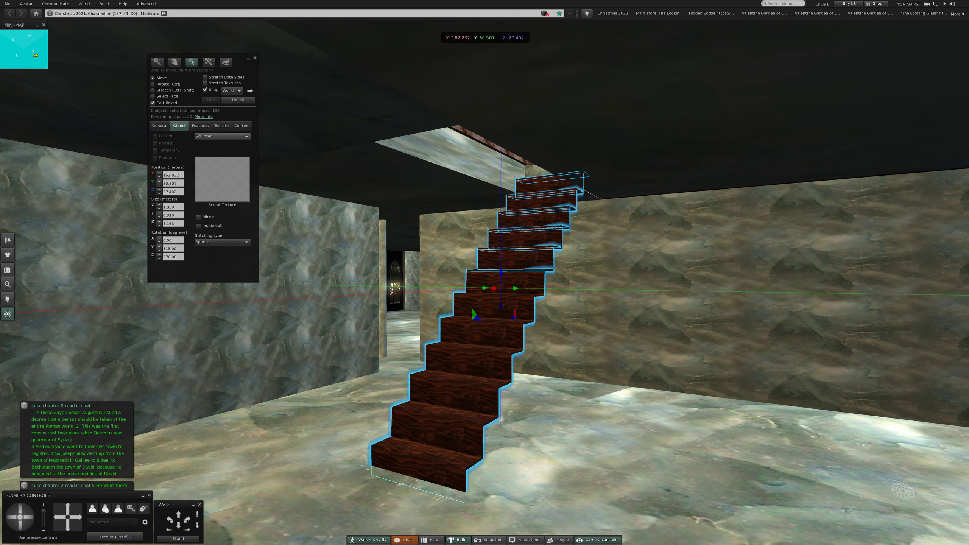
click(153, 103)
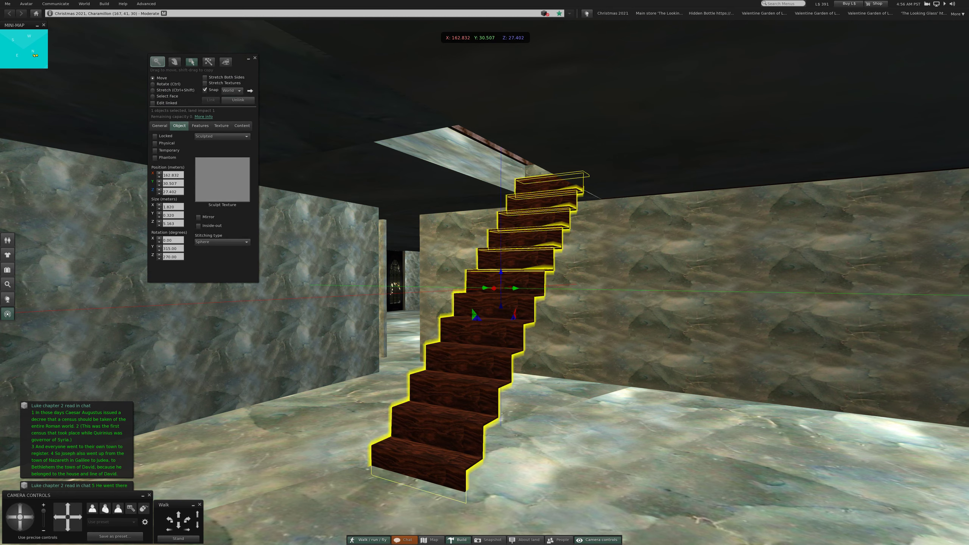
right_click(487, 324)
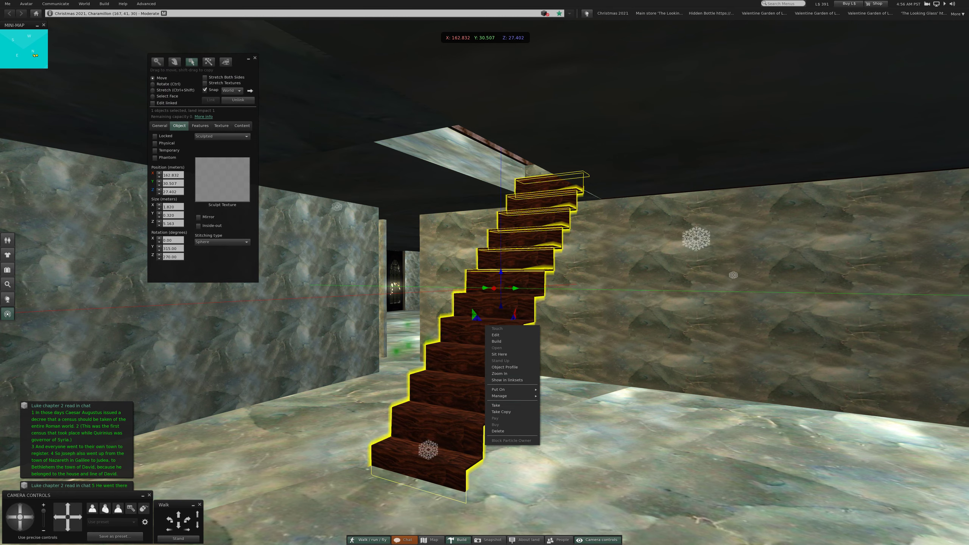
click(498, 431)
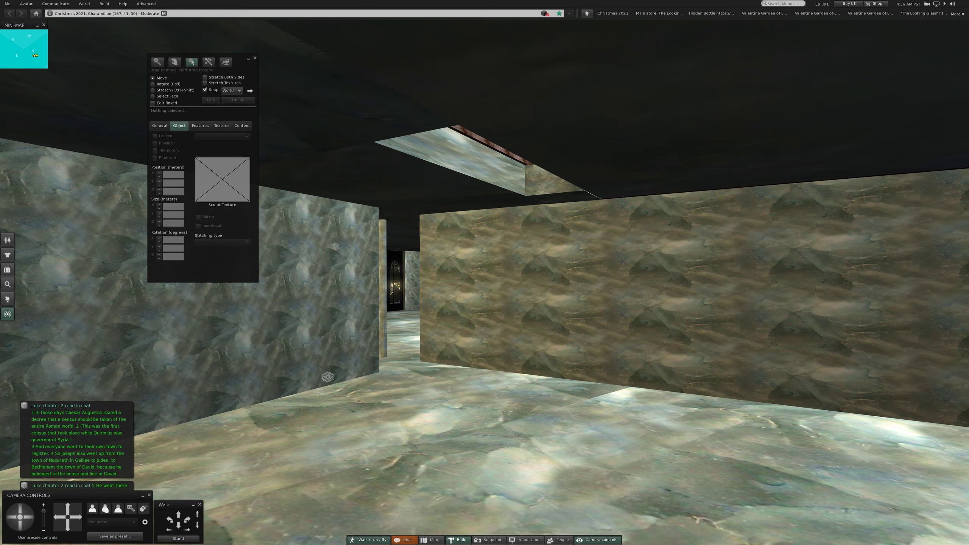
Rise through the stairwell to the white marble column and ready the Create tool
key(Escape)
drag(485, 304, 484, 416)
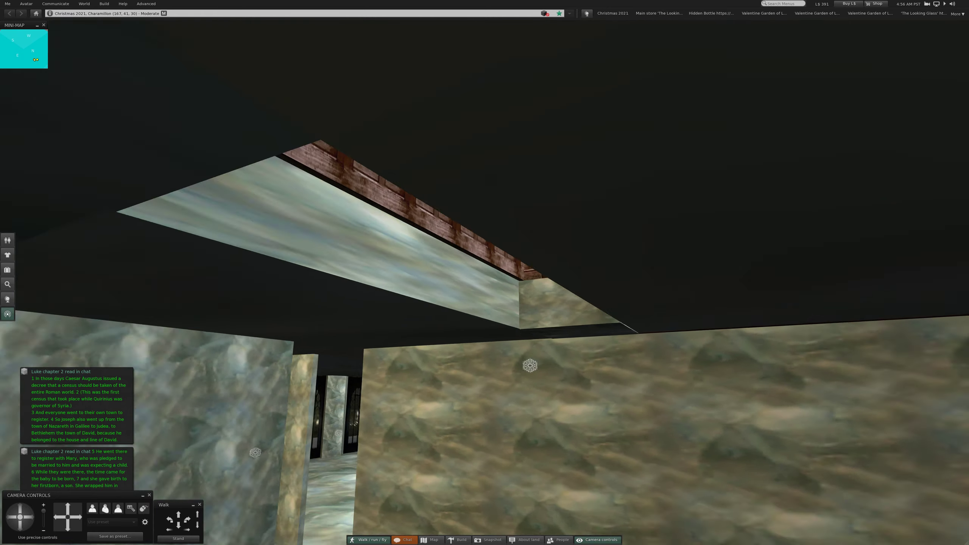
key(ctrl+3)
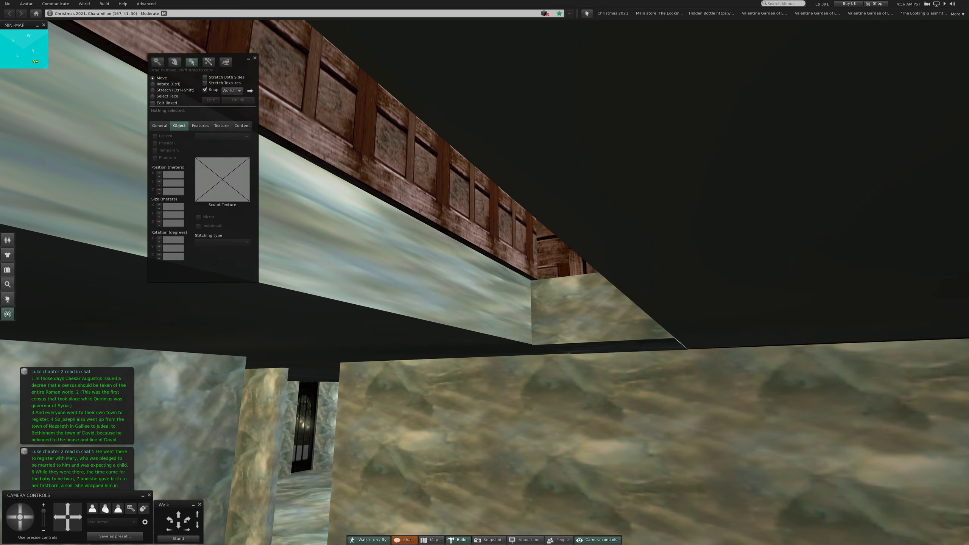
mouse_move(485, 303)
mouse_down()
mouse_move(477, 63)
mouse_move(485, 341)
mouse_up()
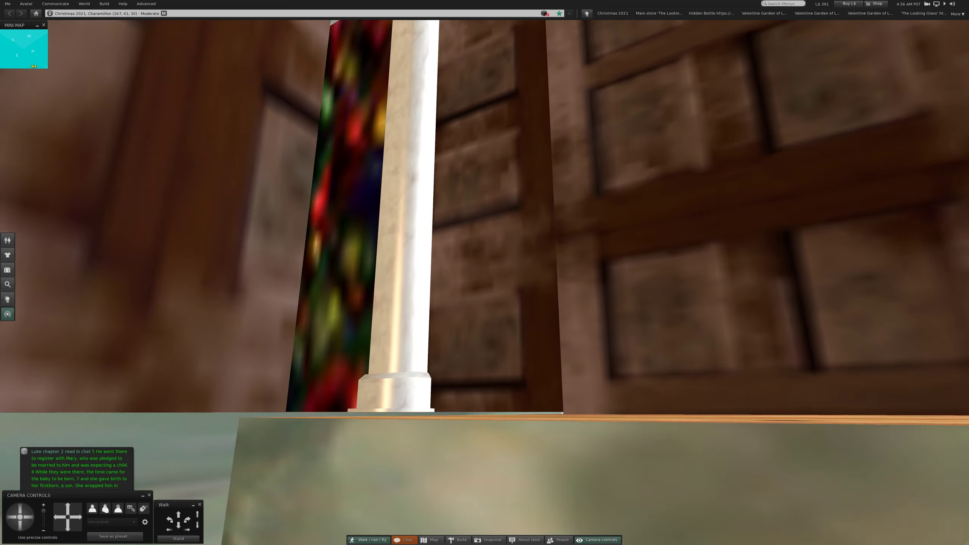
key(ctrl+3)
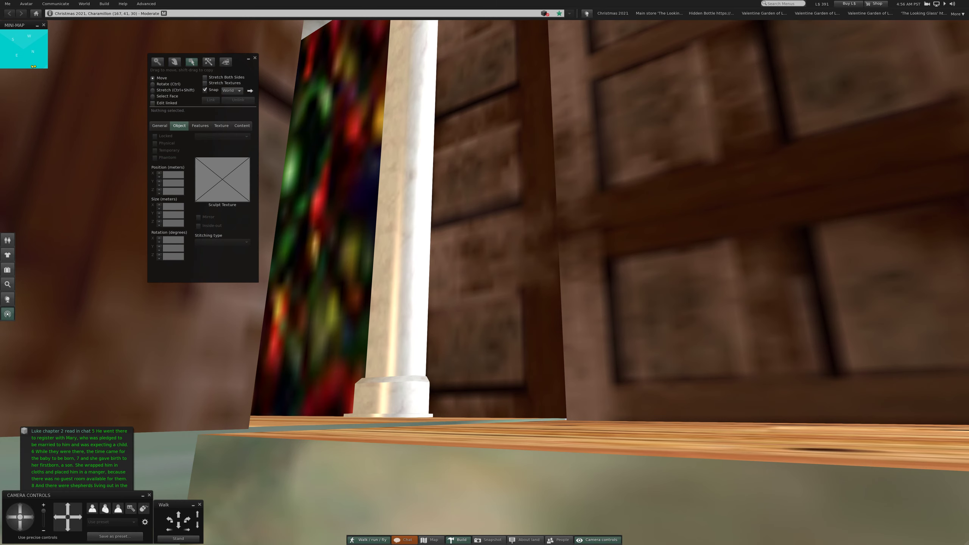
drag(606, 304, 530, 303)
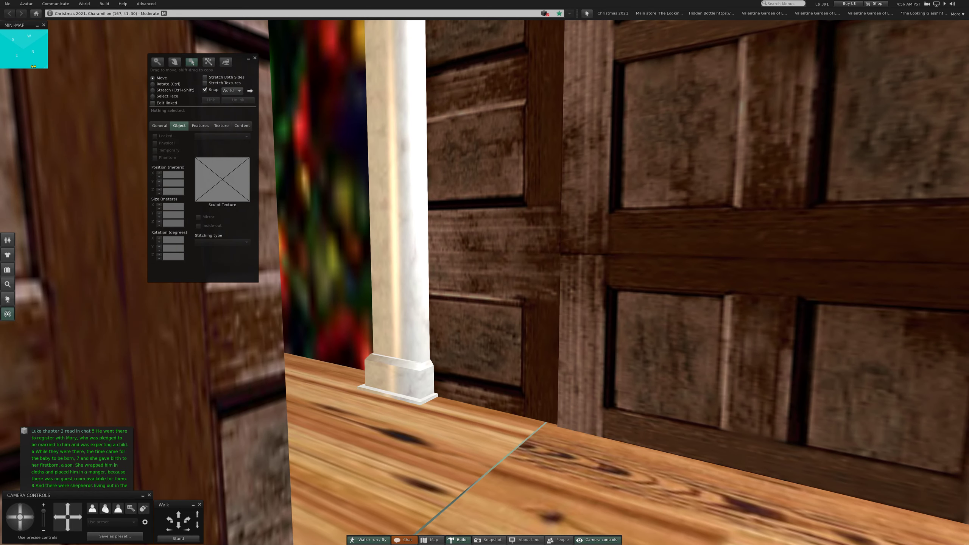
key(ctrl+4)
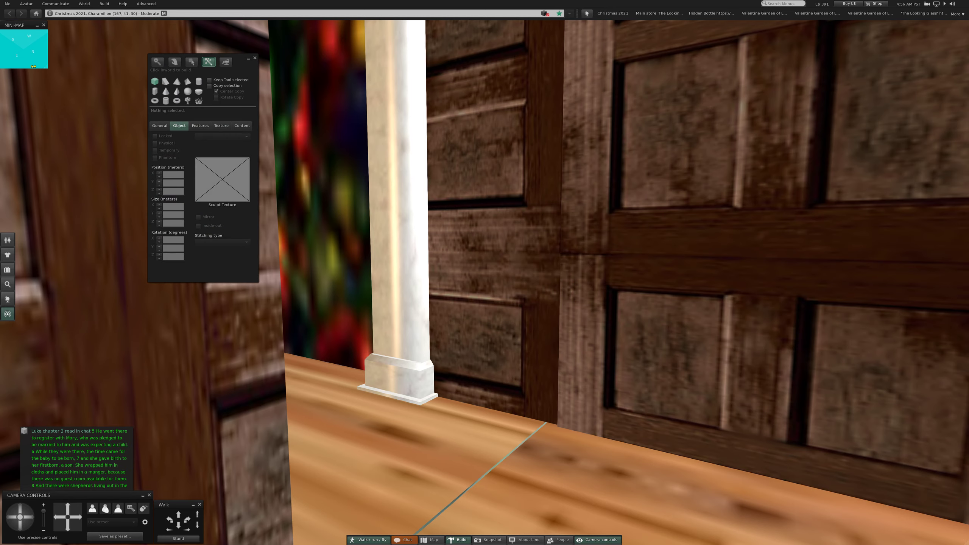
Rez a cube beside the white column and flatten it to Size Y 0.010
click(384, 399)
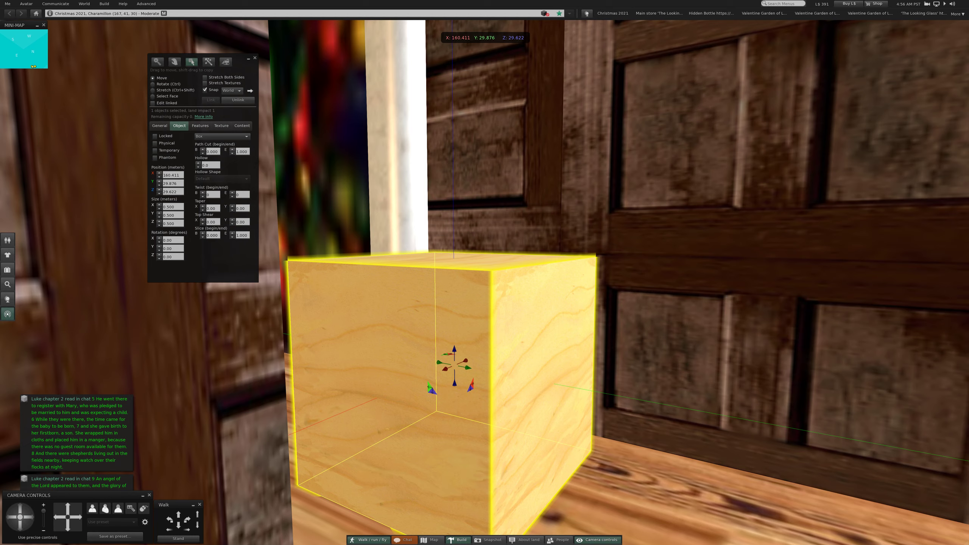
key(ctrl+shift)
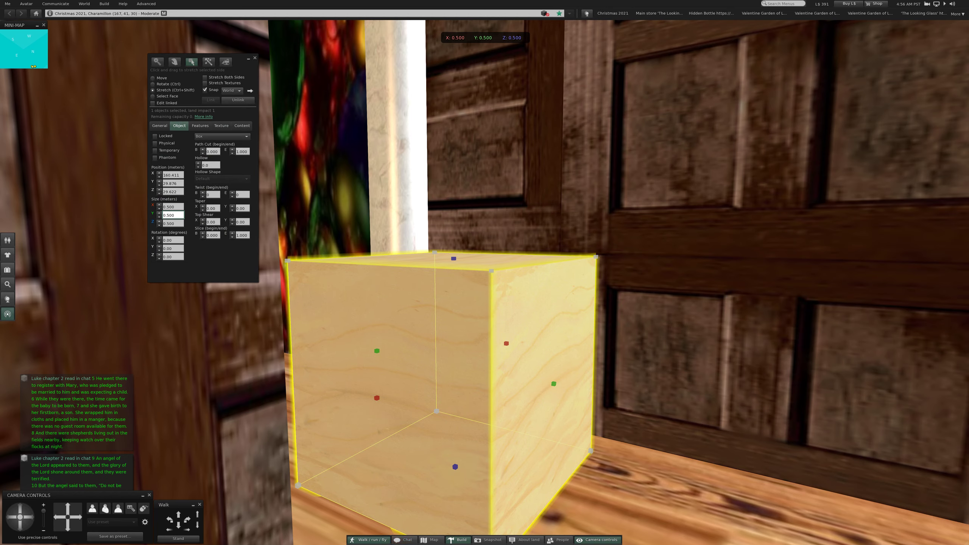
text(0)
text(0.010)
key(Return)
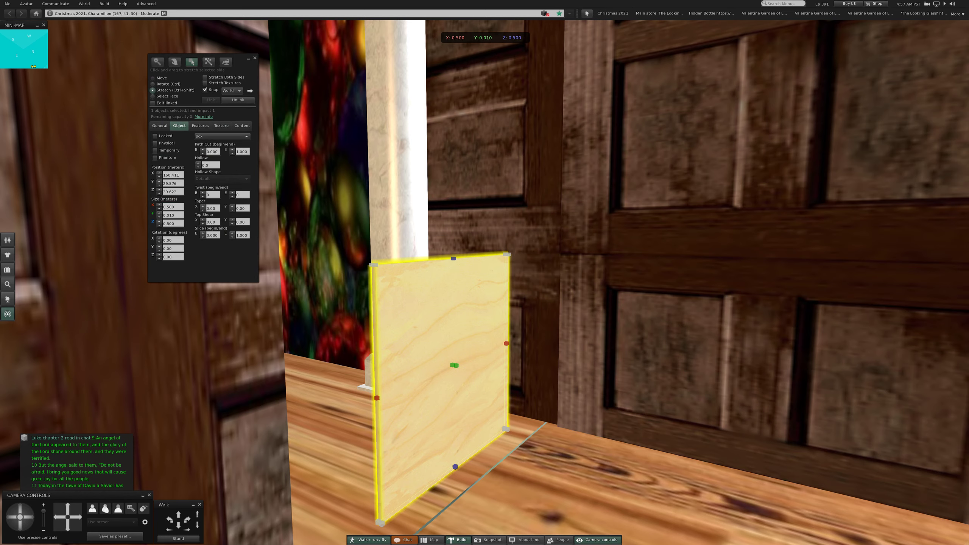
Shift the plywood panel sideways and widen it to span the gap beside the column
drag(470, 368, 493, 371)
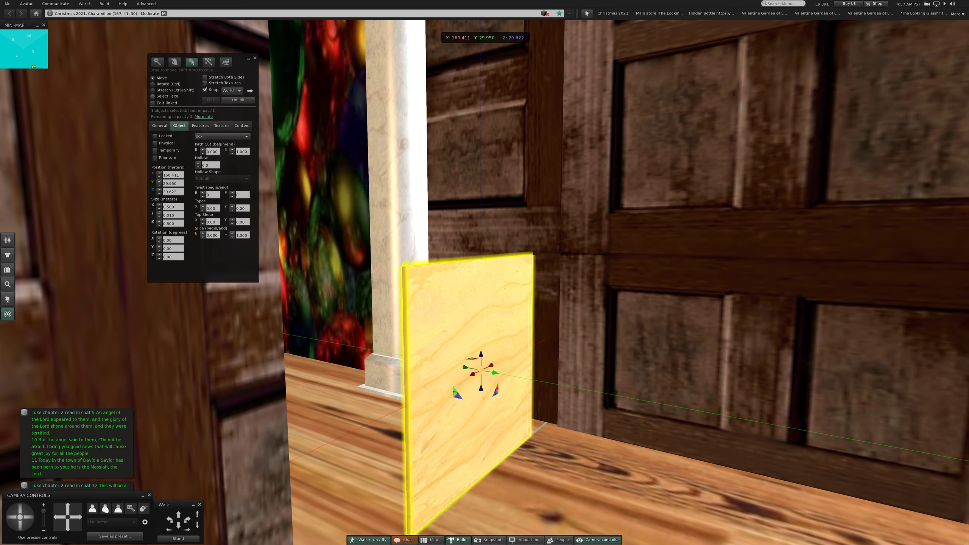
key(ctrl+shift)
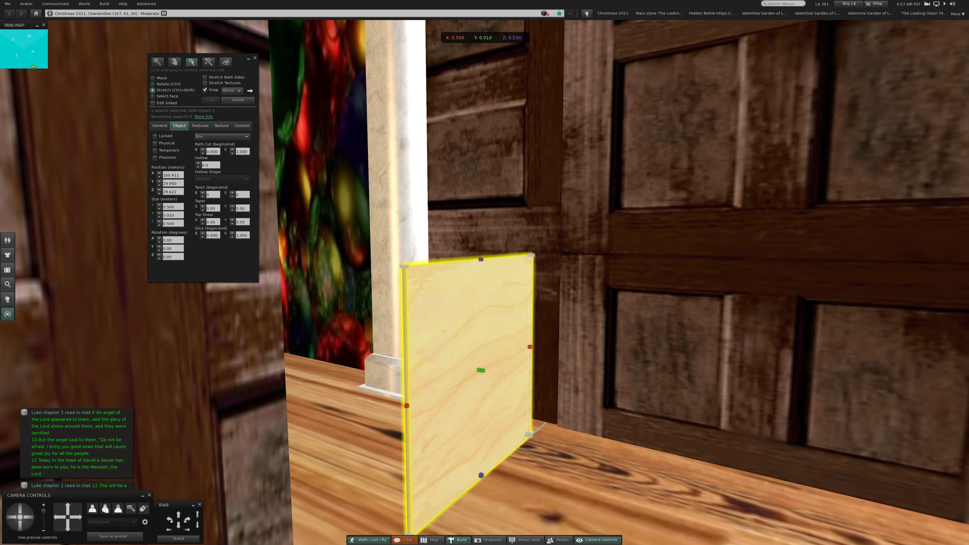
click(159, 204)
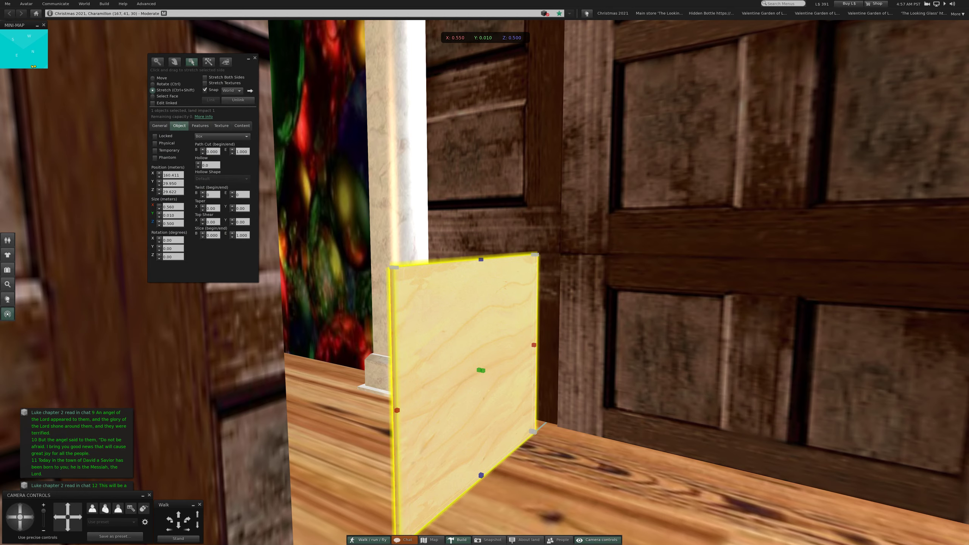
click(160, 204)
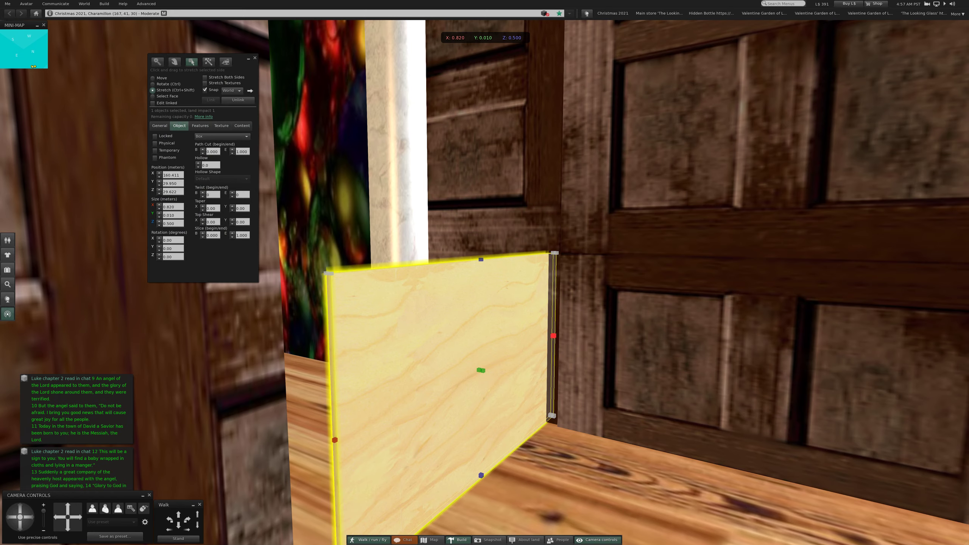
drag(553, 337, 550, 340)
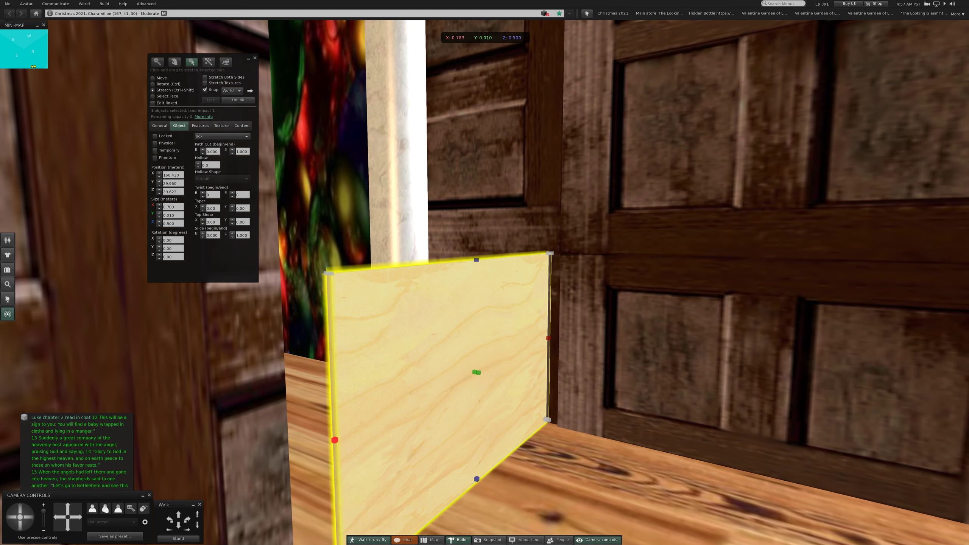
drag(334, 439, 285, 464)
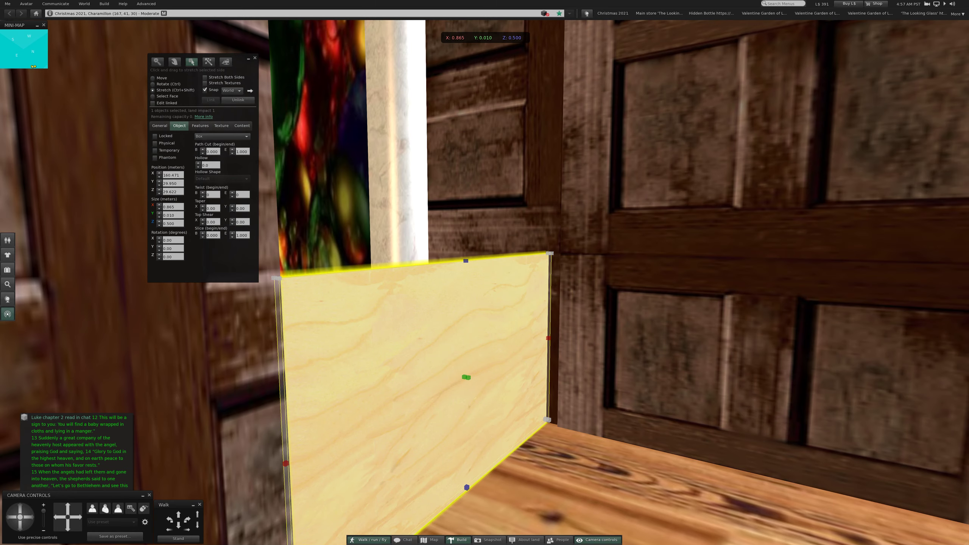
drag(681, 303, 637, 273)
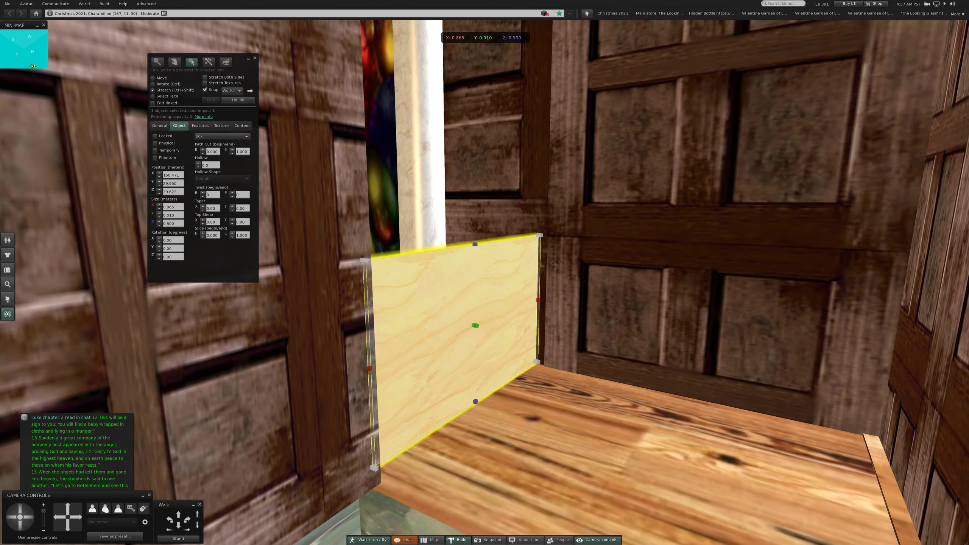
Stretch the plywood panel upward in four passes until it nearly meets the ceiling
drag(474, 245, 475, 104)
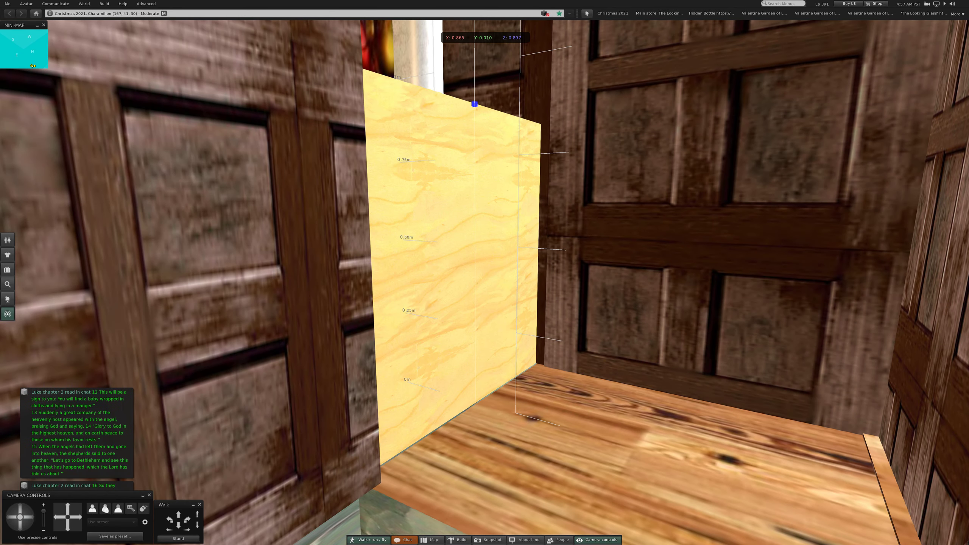
drag(666, 228, 666, 341)
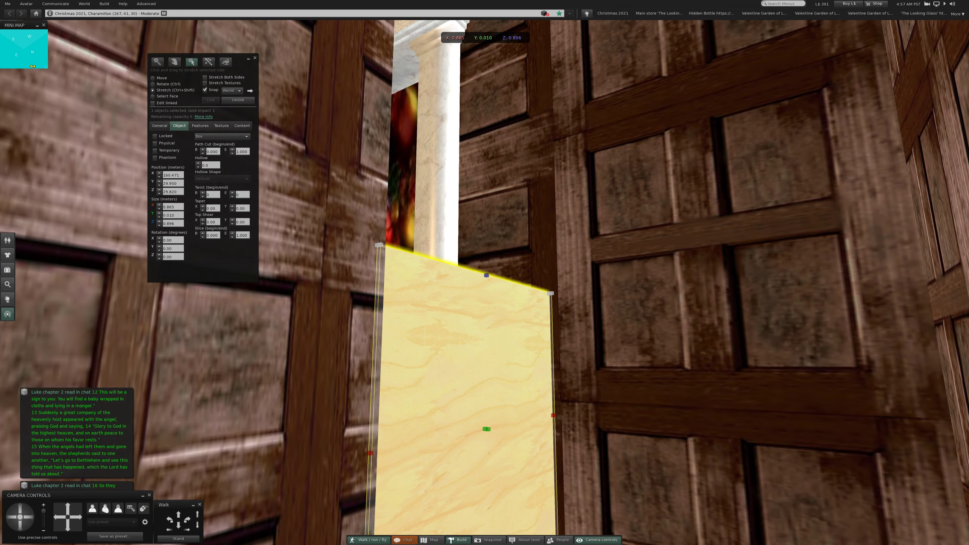
drag(487, 276, 487, 125)
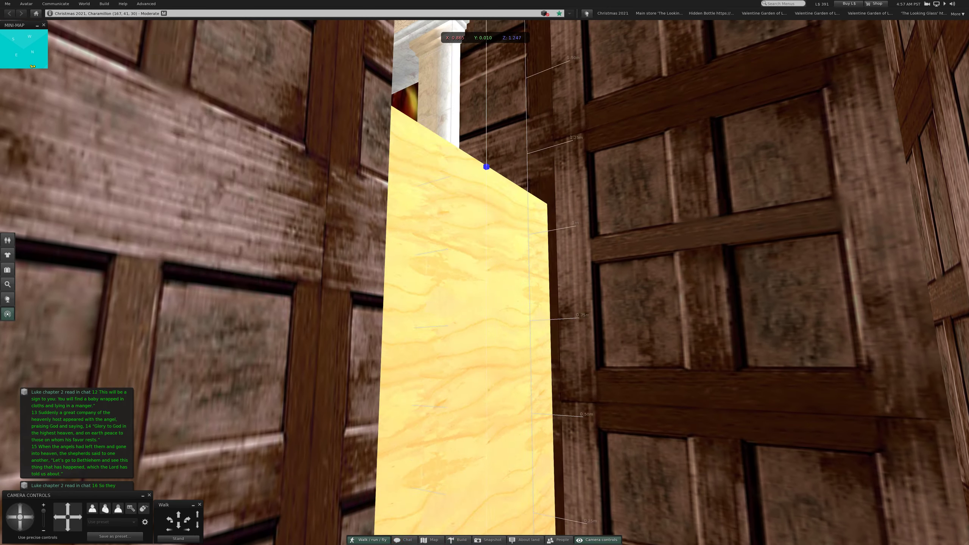
drag(667, 227, 666, 363)
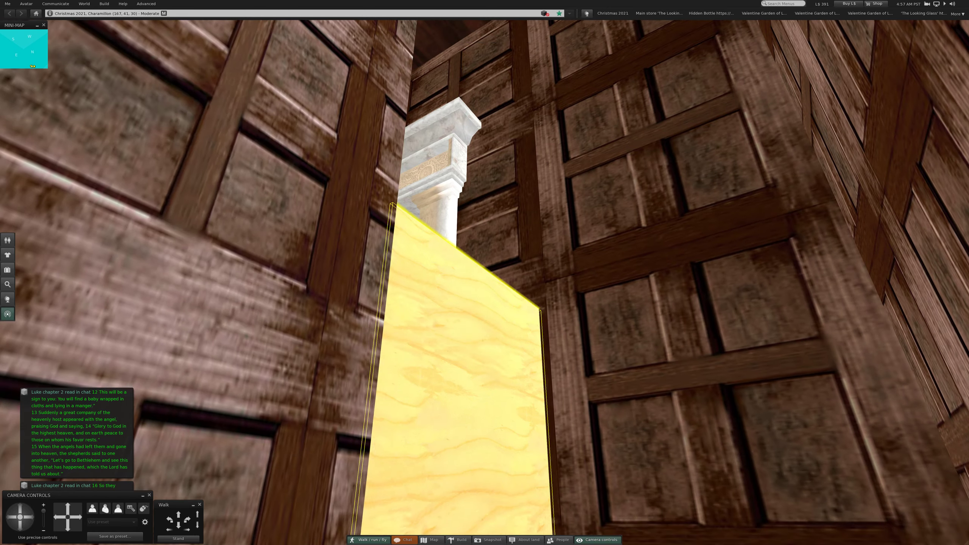
drag(481, 269, 483, 120)
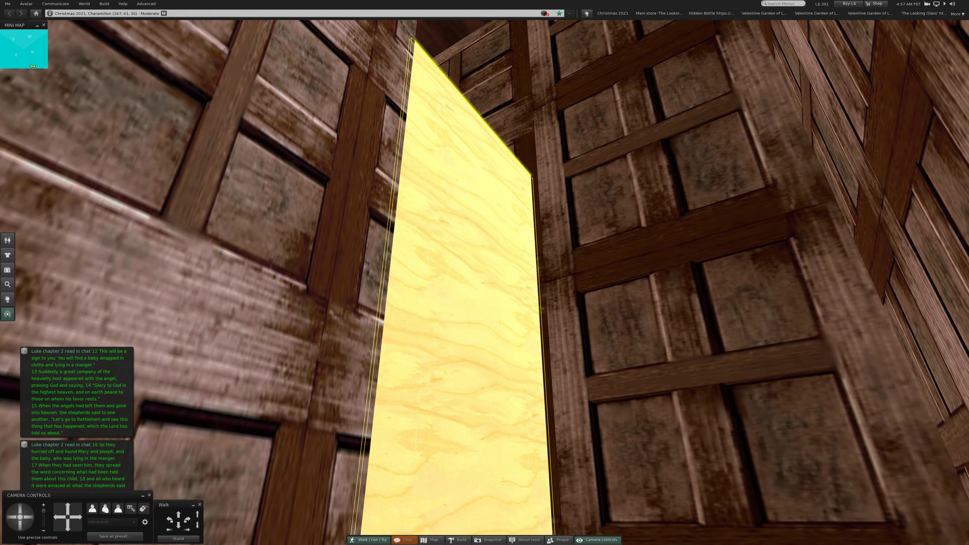
drag(667, 228, 666, 371)
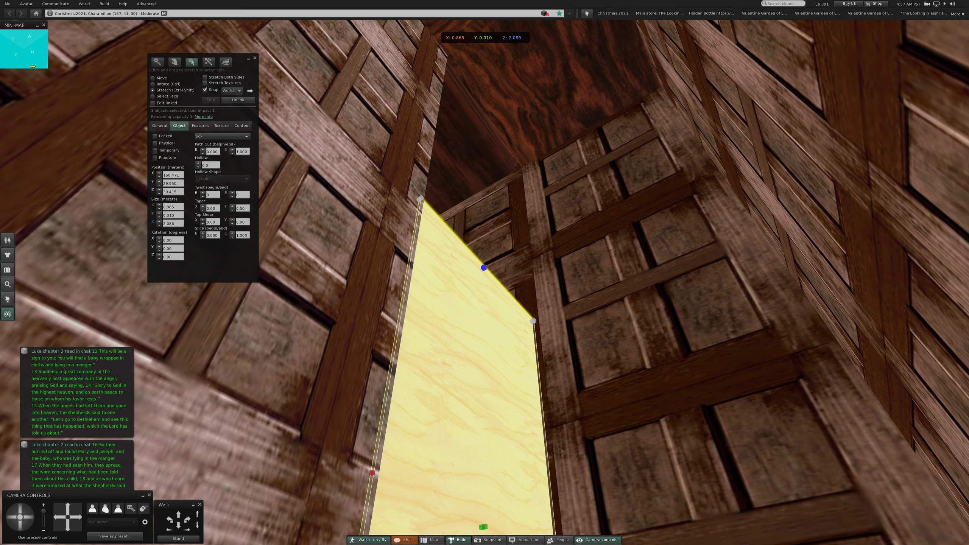
drag(483, 269, 484, 113)
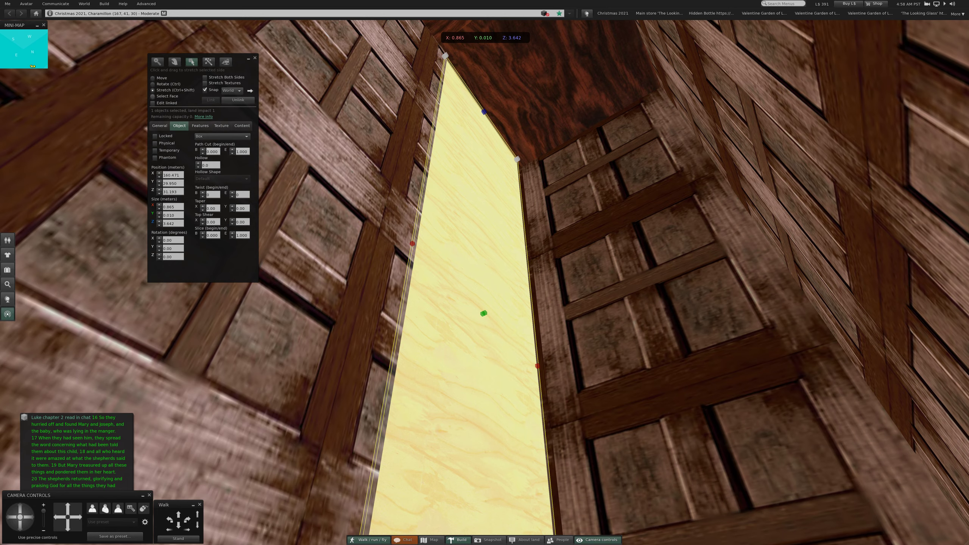
Give the tall panel's face the 'wood paneling 2 060806' texture
click(153, 96)
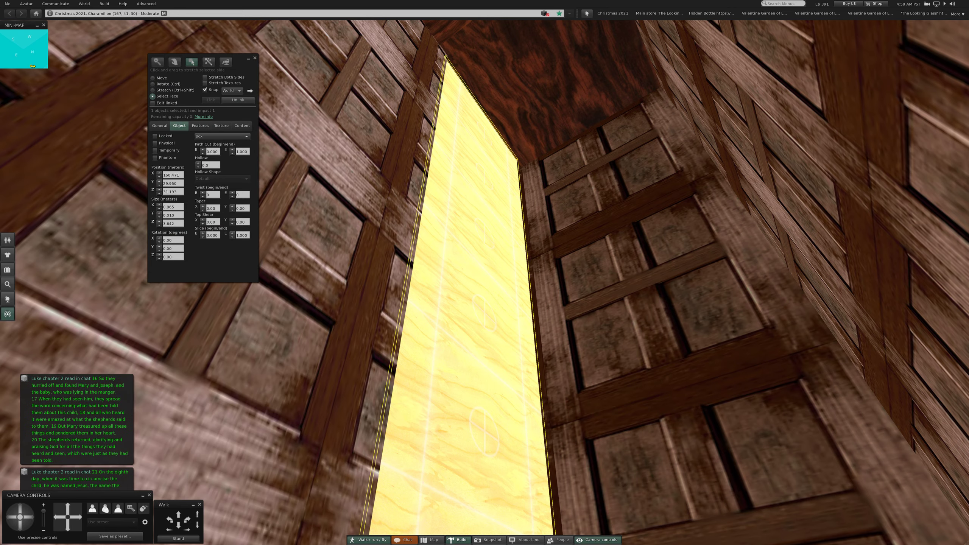
click(221, 125)
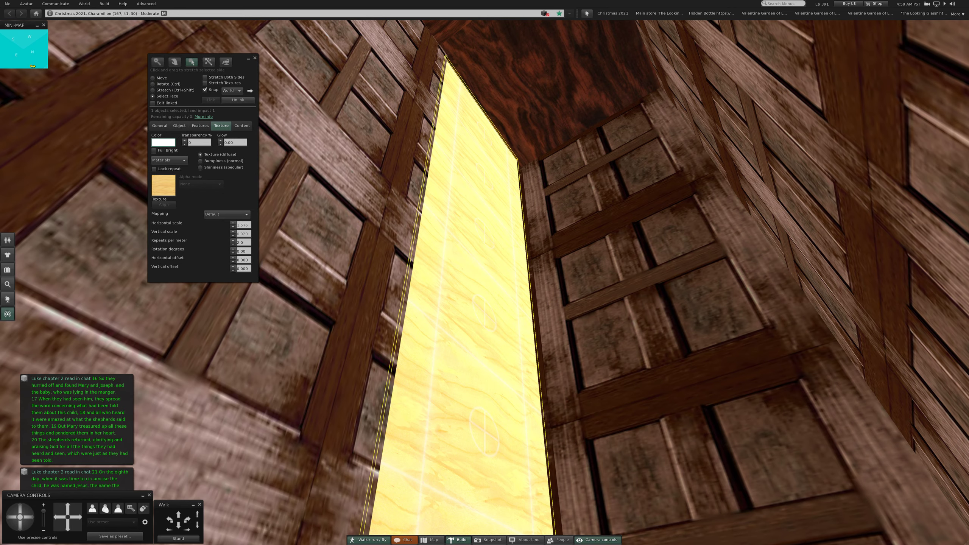
shift+click(719, 302)
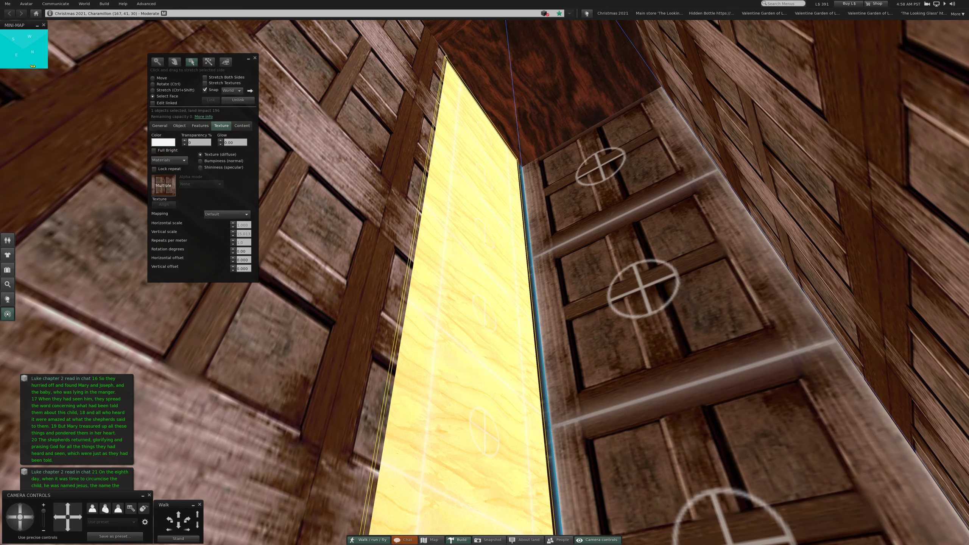
click(165, 184)
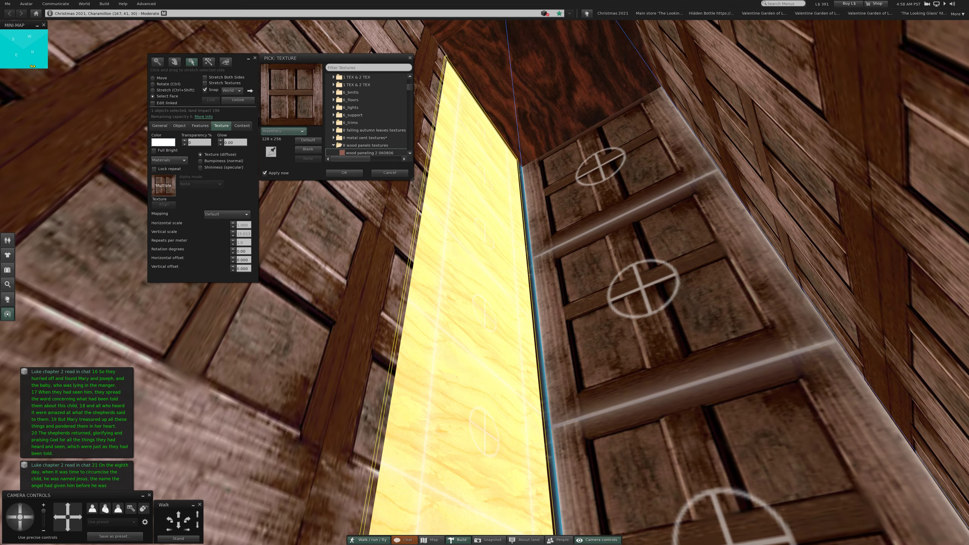
click(369, 153)
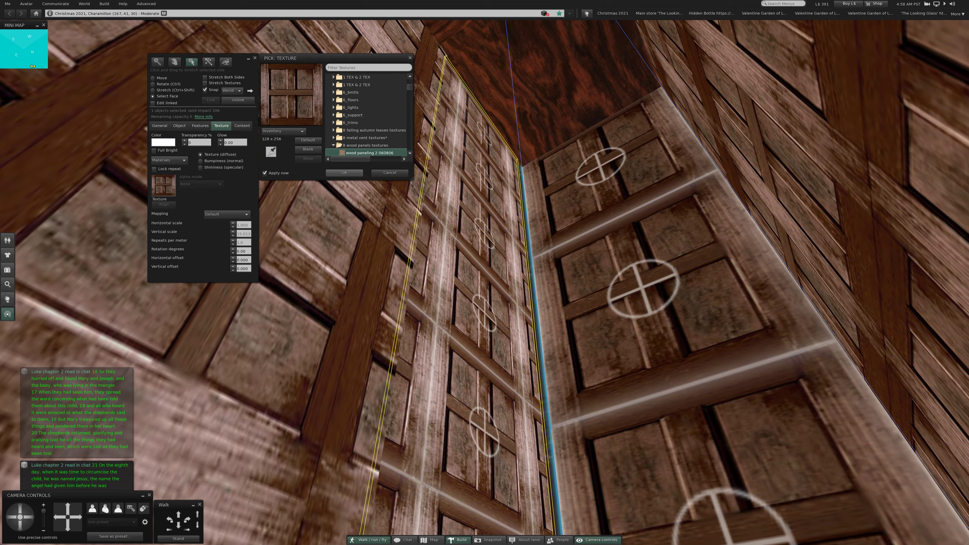
click(344, 172)
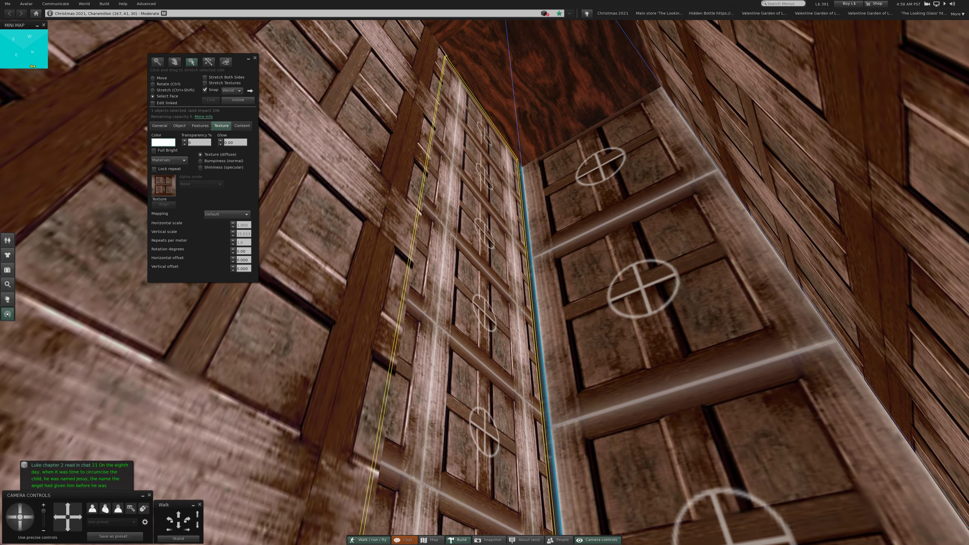
key(Escape)
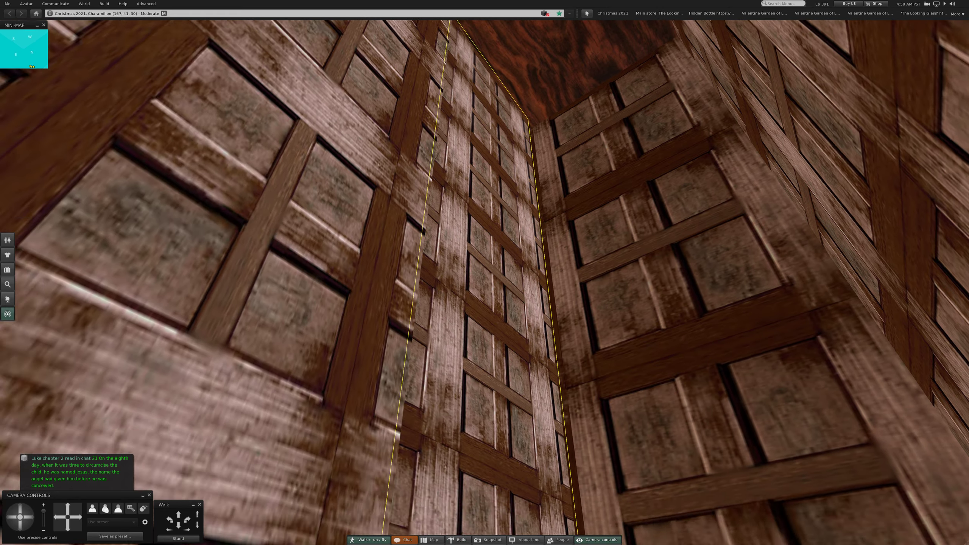
drag(485, 303, 530, 227)
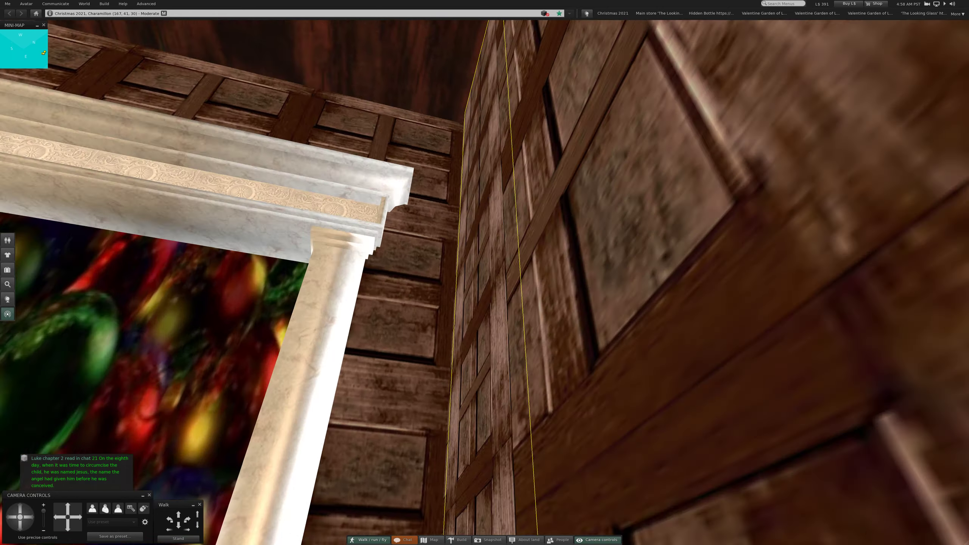
drag(485, 303, 454, 227)
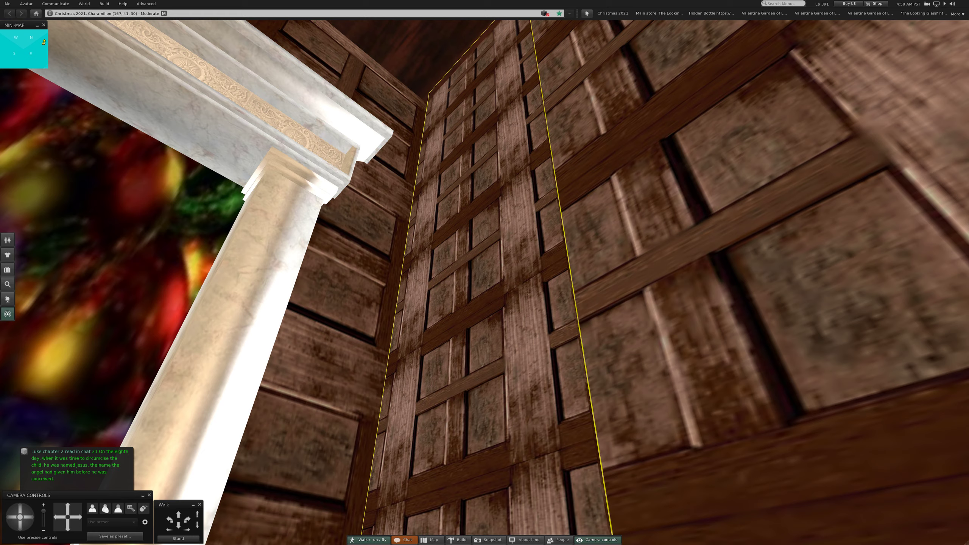
click(470, 303)
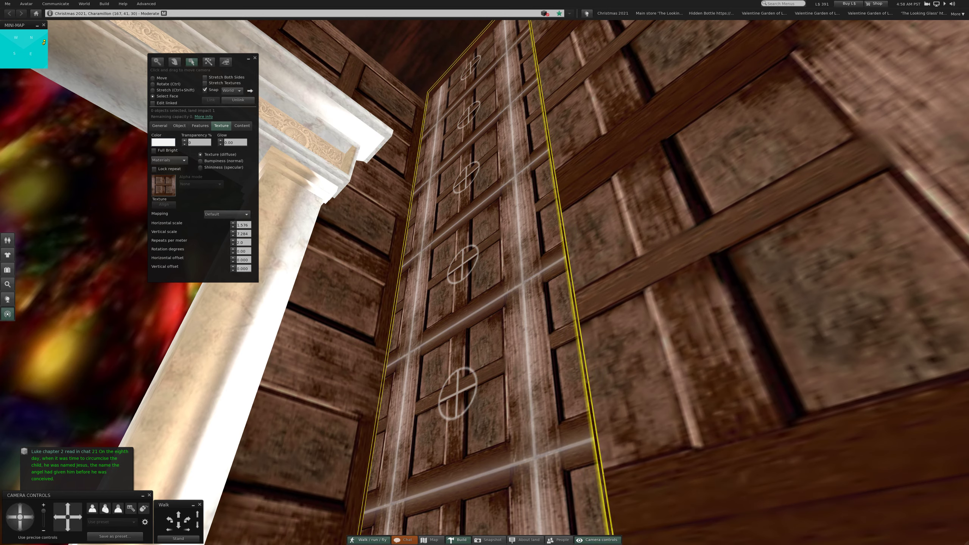
Set the panel's horizontal texture scale to 1 and adjust the vertical scale
double_click(242, 224)
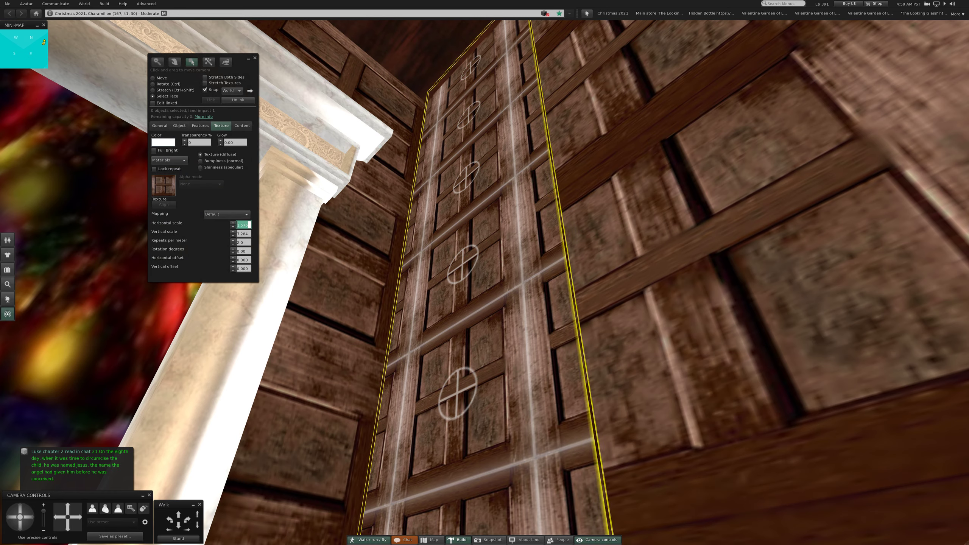
text(1)
key(Tab)
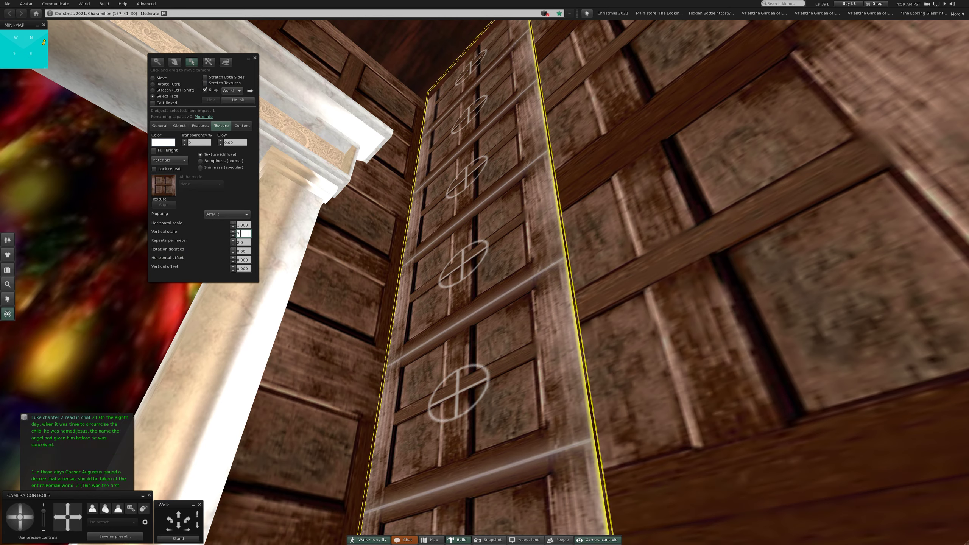
text(1)
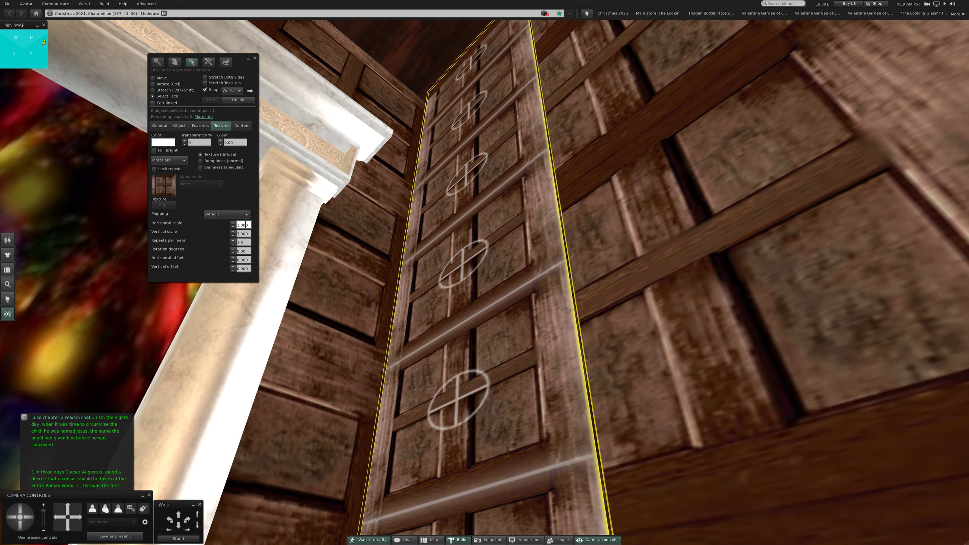
key(Return)
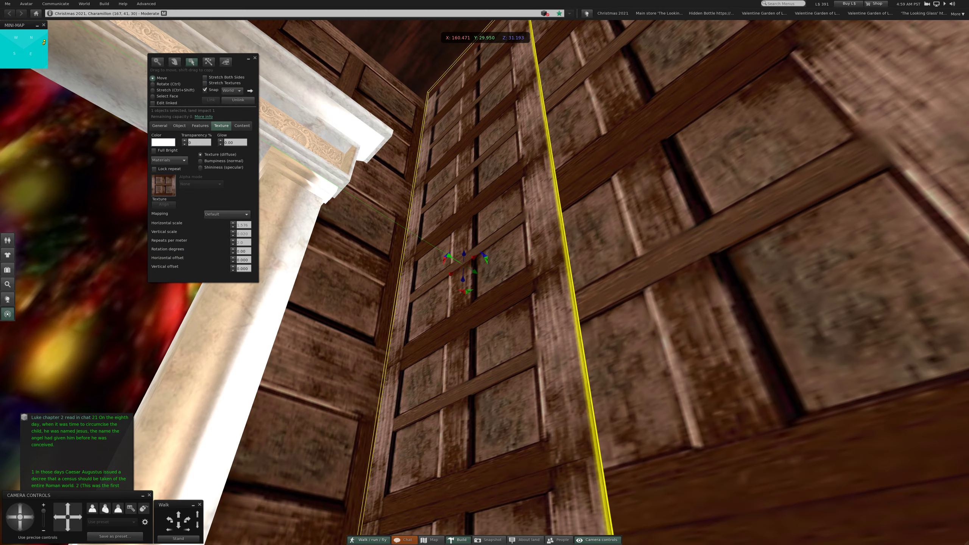
Deselect the panel and close the build tools to view the blended walls
shift+click(575, 106)
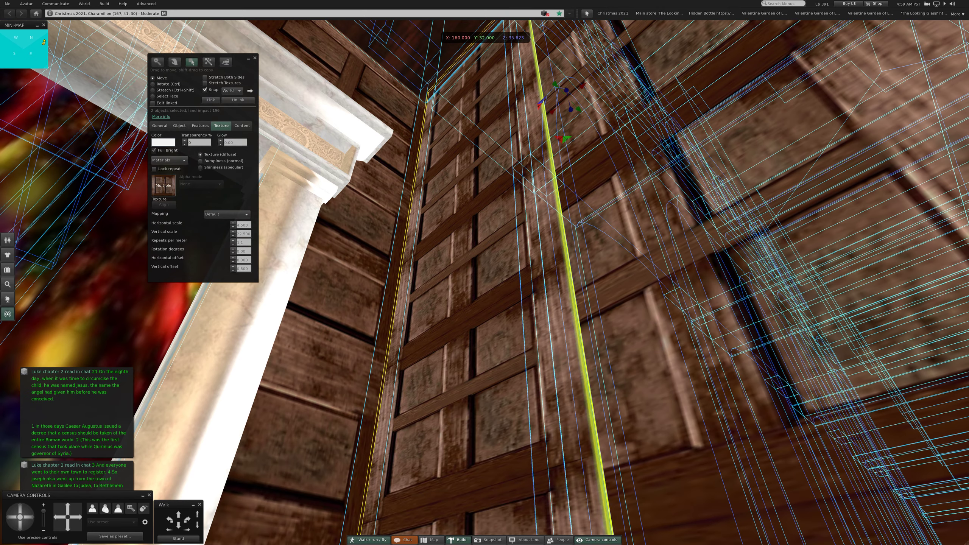
key(ctrl+shift+l)
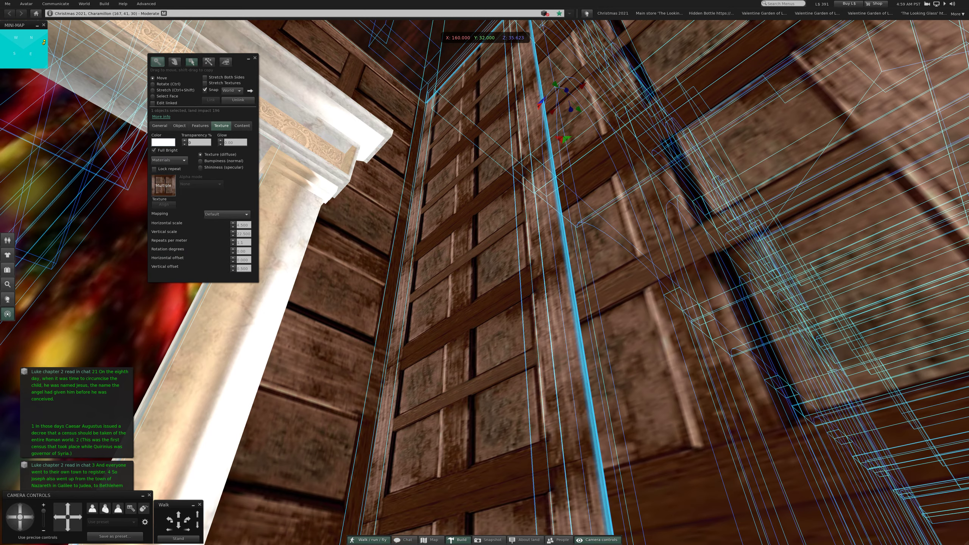
key(Escape)
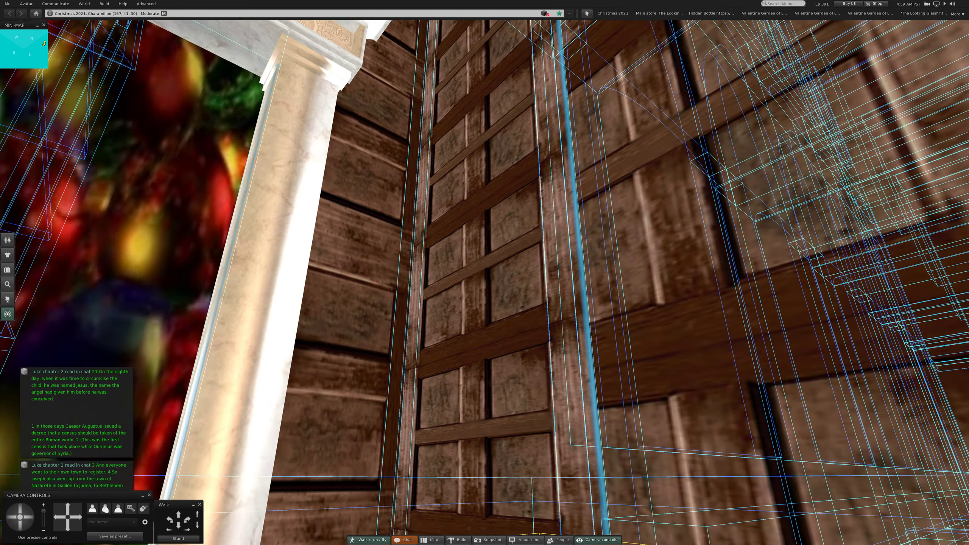
drag(485, 273, 485, 273)
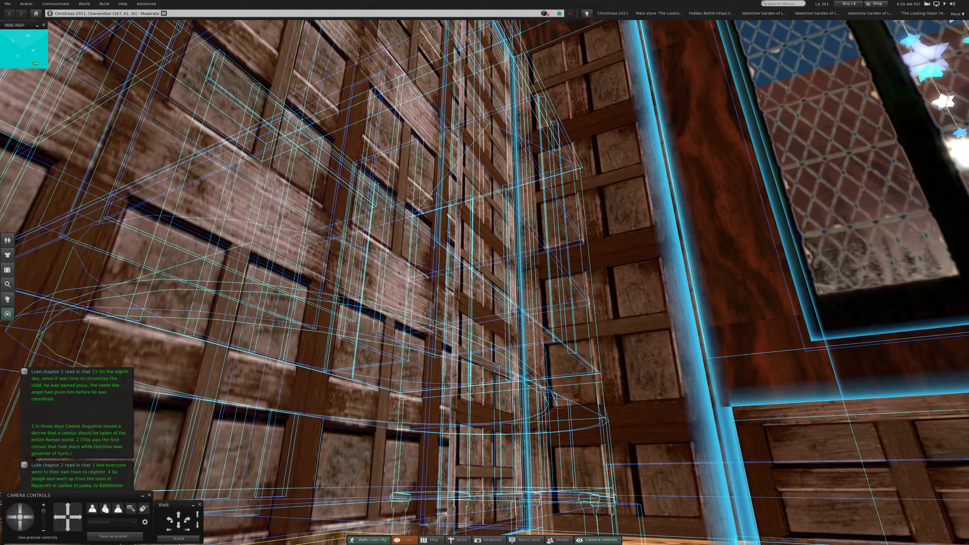
key(ctrl+3)
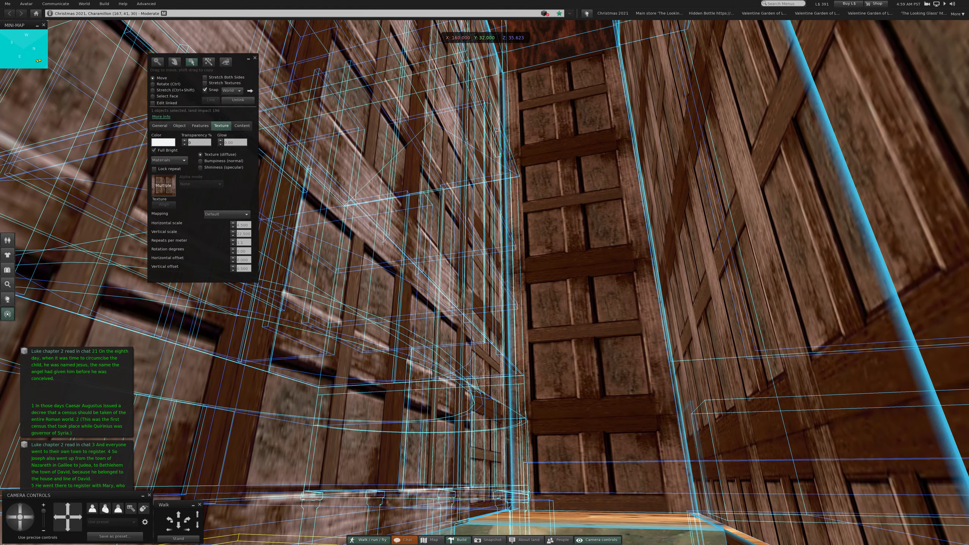
key(Escape)
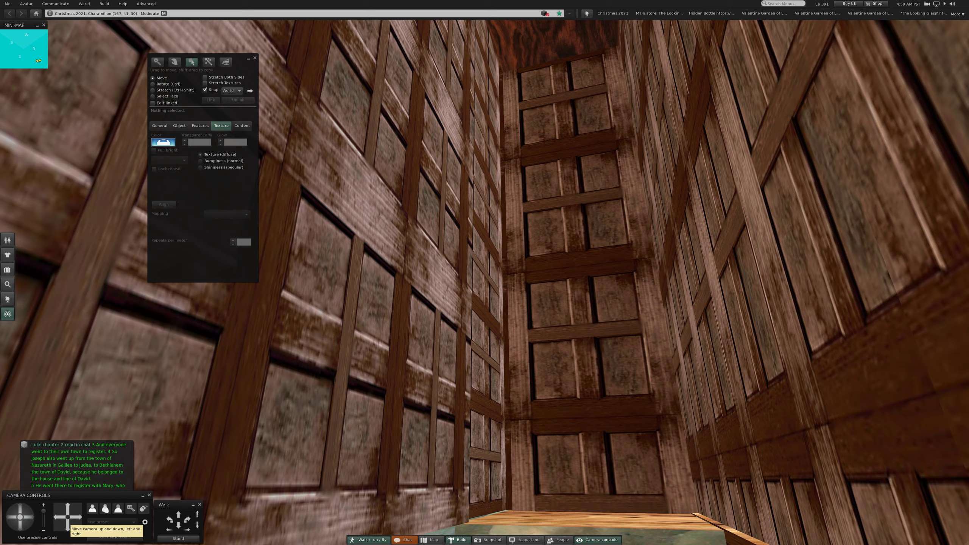
Move among the freestanding marble walls and reopen the build tools with Ctrl+B
click(67, 527)
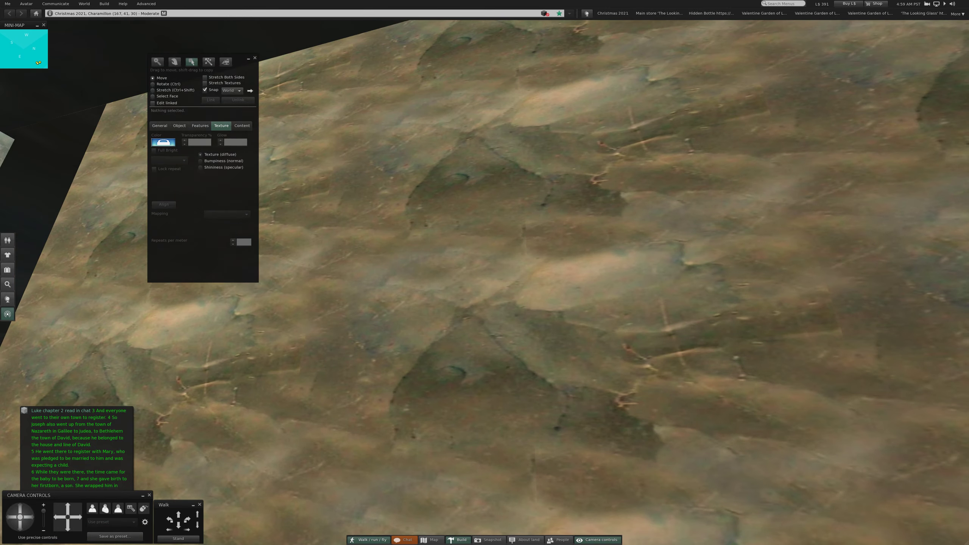
key(Escape)
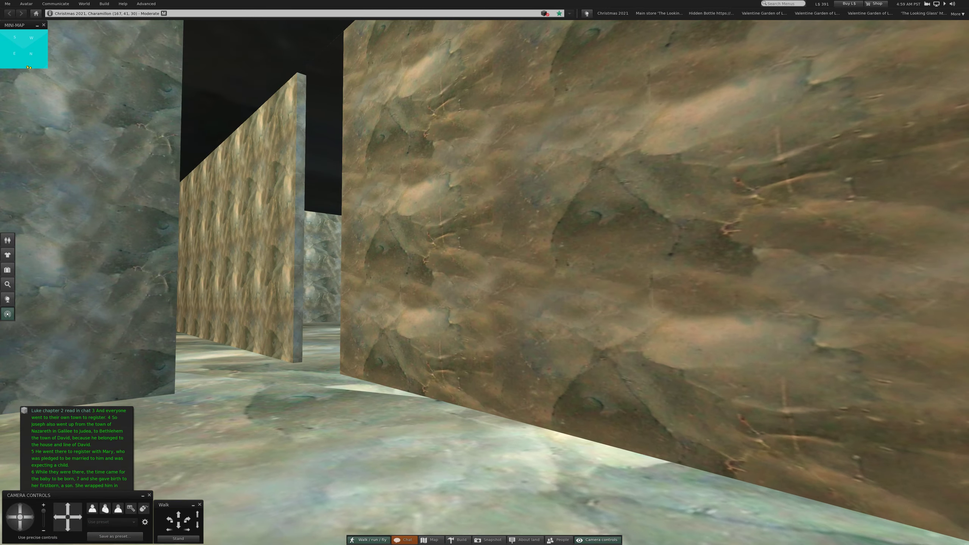
key(ctrl+b)
key(Escape)
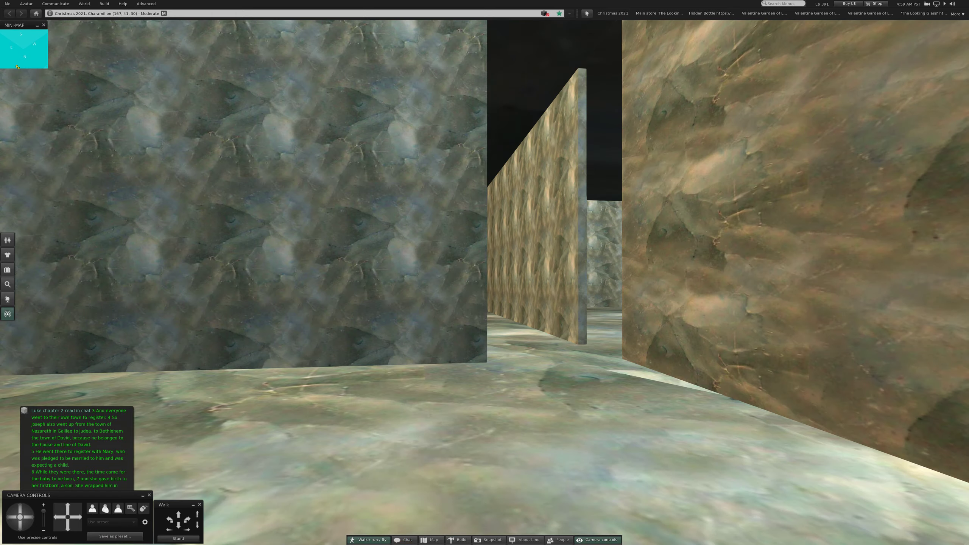
key(Up)
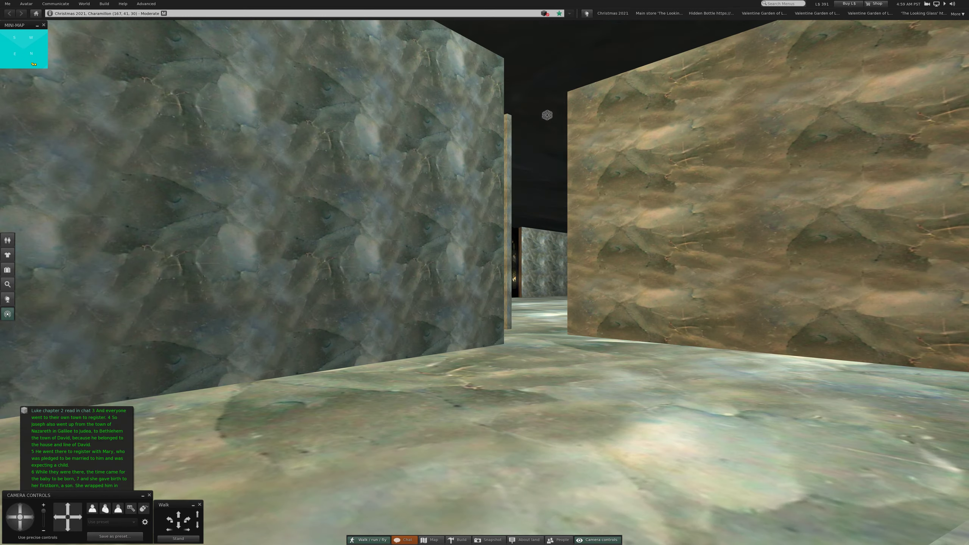
key(ctrl+b)
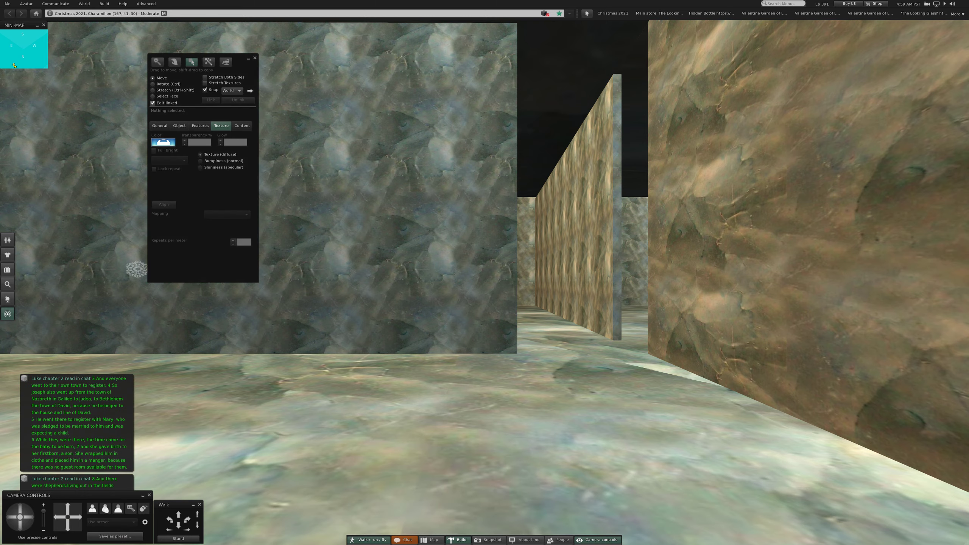
Select the large grey stone wall and, with Edit linked off, delete it
click(456, 177)
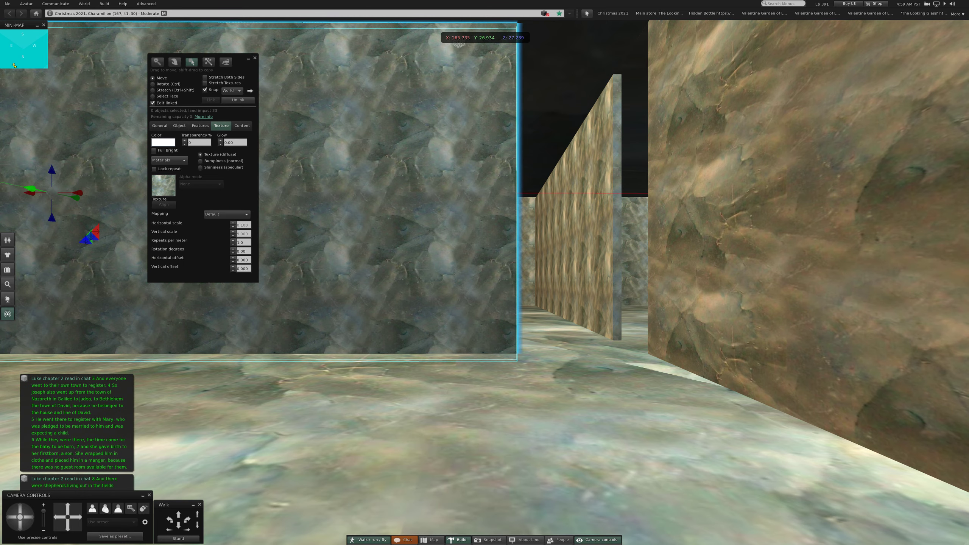
key(ctrl+b)
mouse_move(456, 177)
mouse_down()
mouse_move(560, 440)
mouse_move(485, 303)
mouse_up()
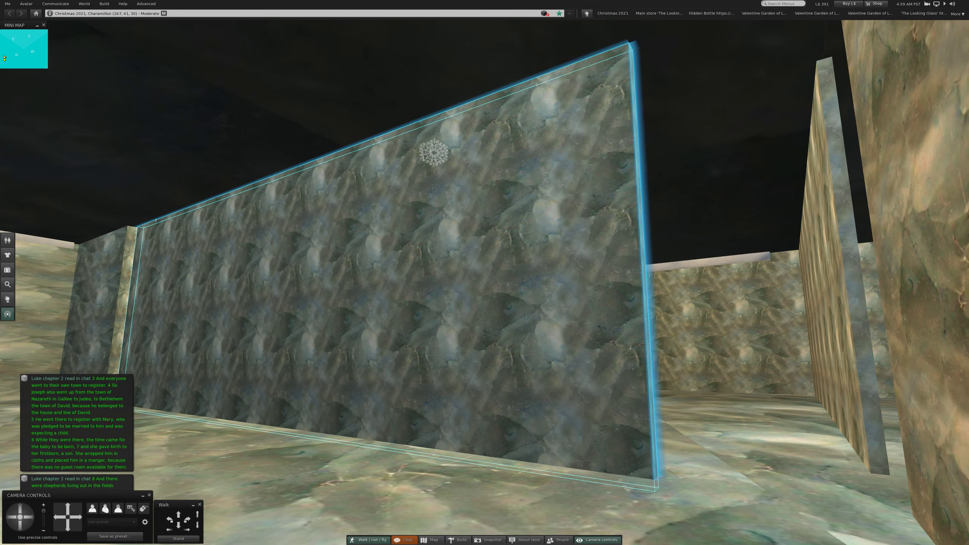
drag(433, 152, 559, 482)
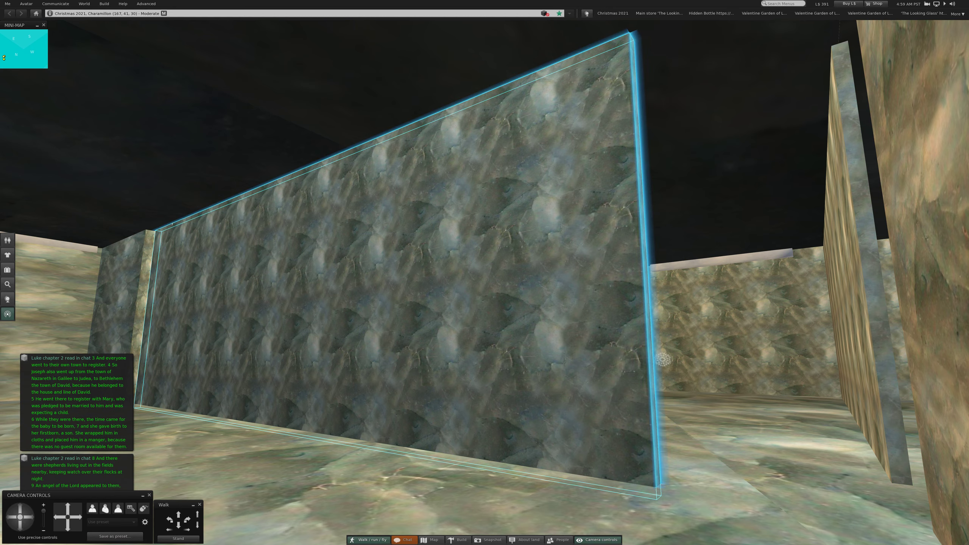
key(ctrl+b)
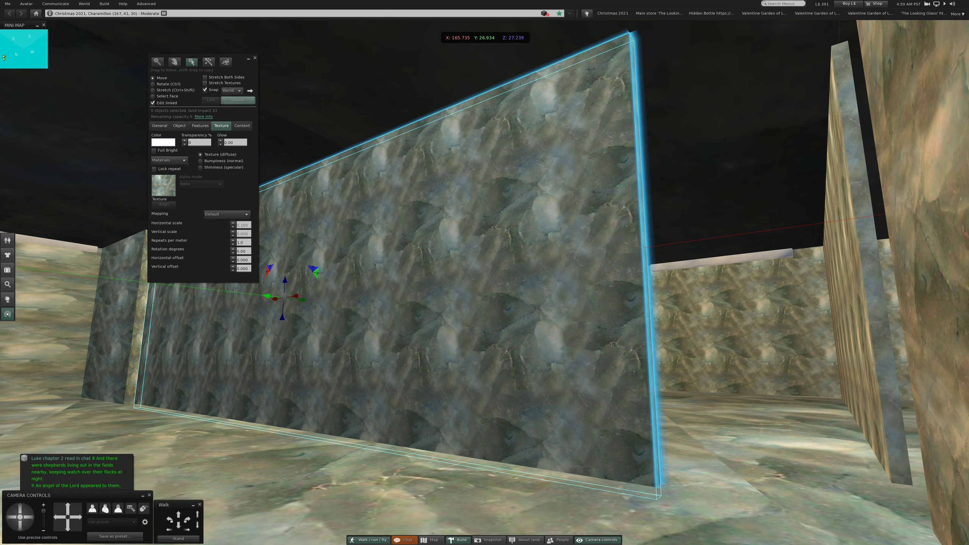
click(442, 152)
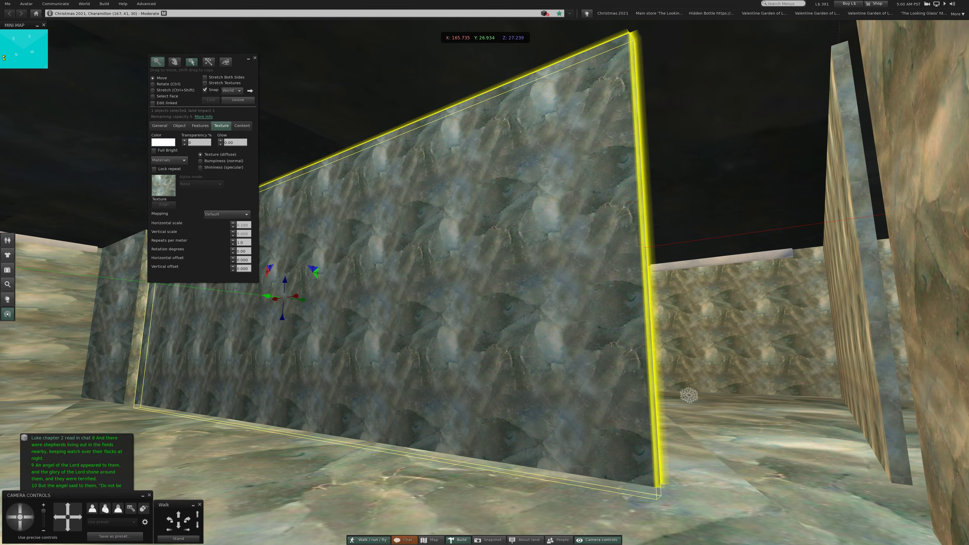
right_click(451, 280)
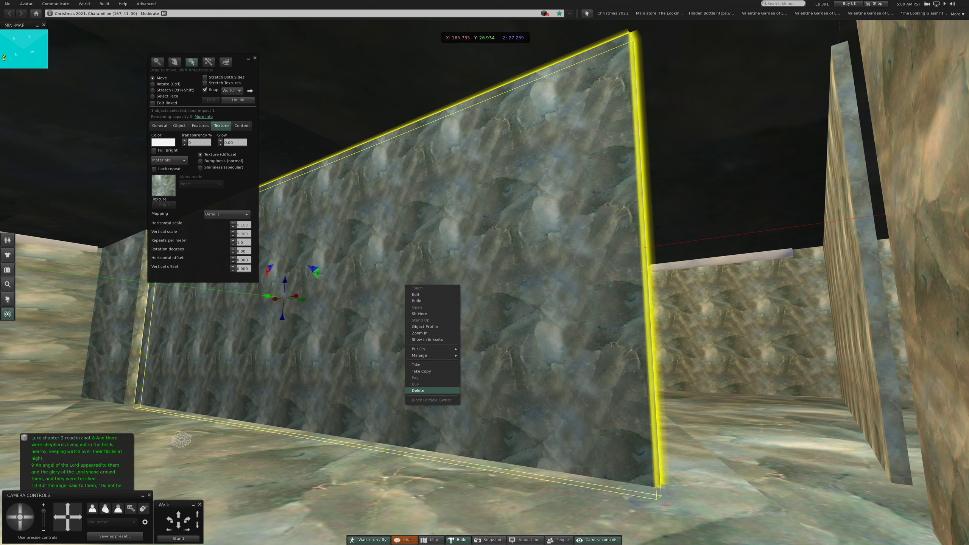
click(418, 391)
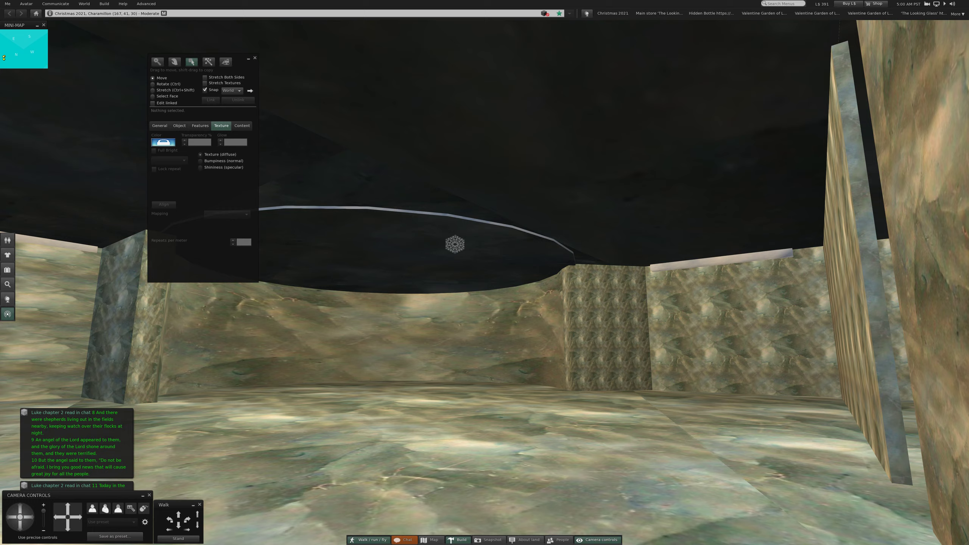
Delete the brown stone wall panel beside the wooden counters as a single unlinked piece
drag(454, 494, 455, 378)
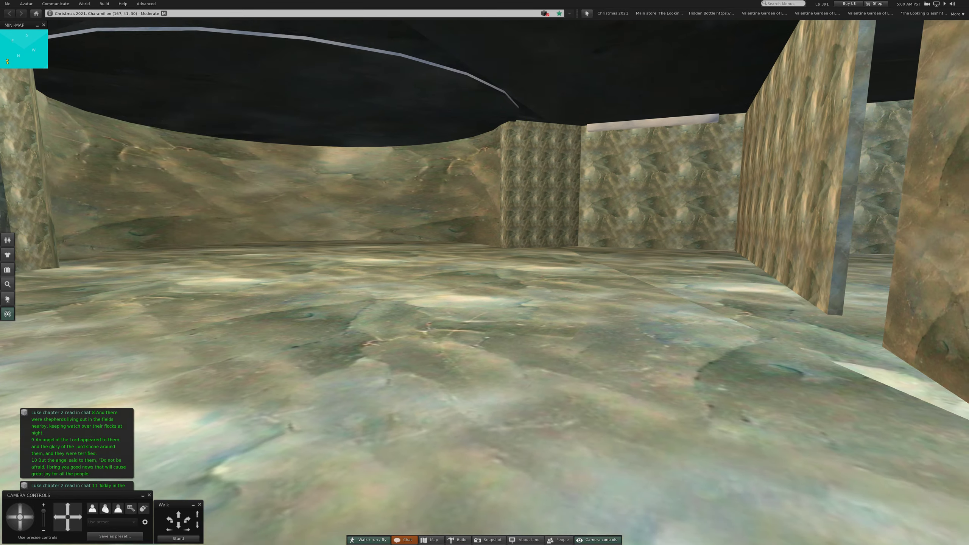
key(Escape)
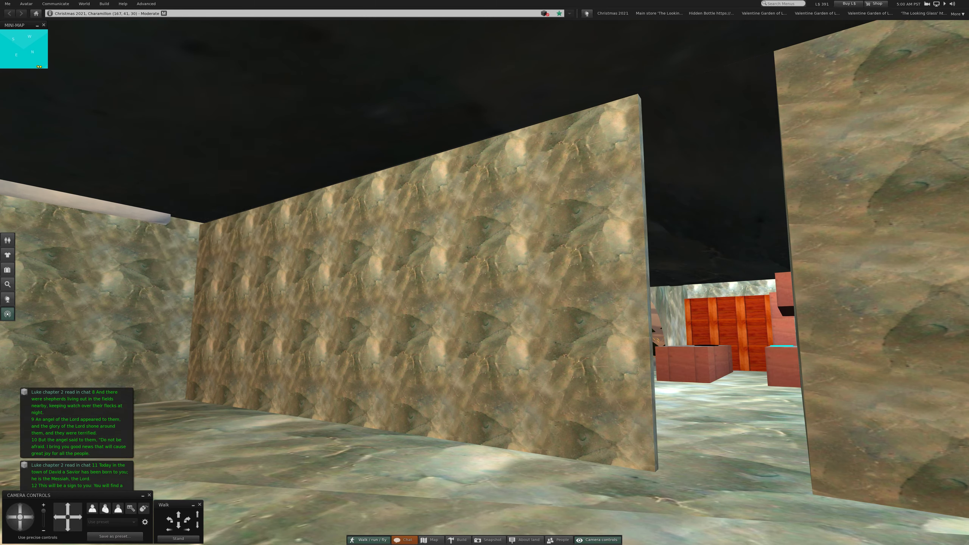
key(ctrl+b)
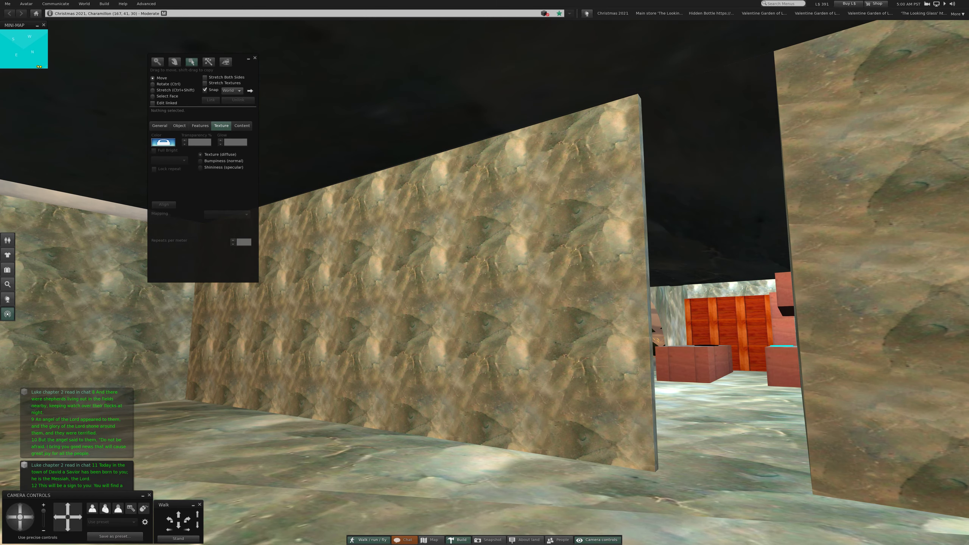
click(337, 299)
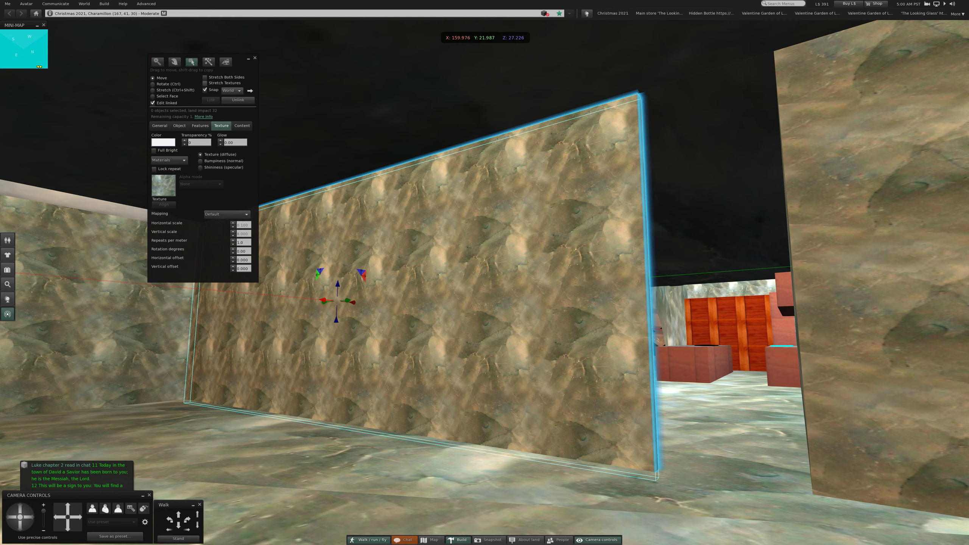
click(153, 102)
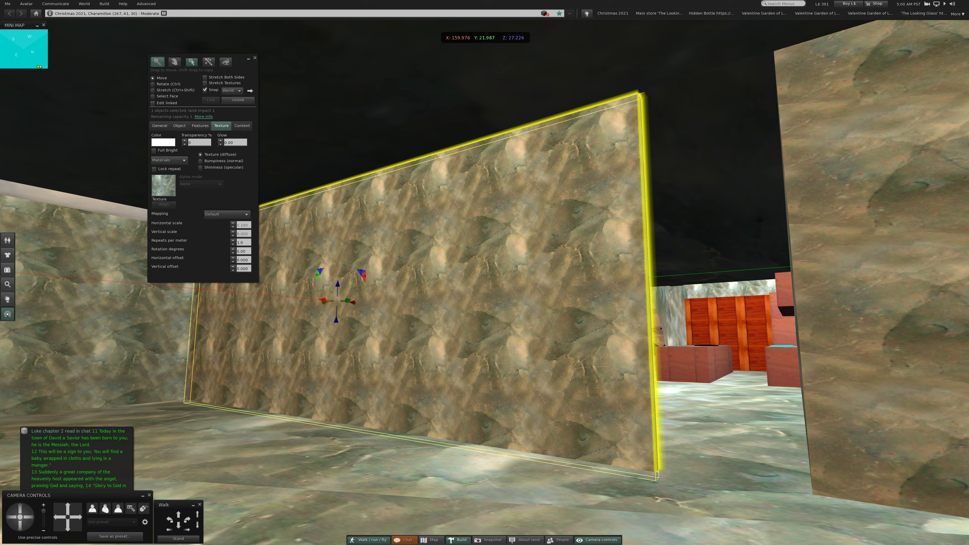
right_click(444, 326)
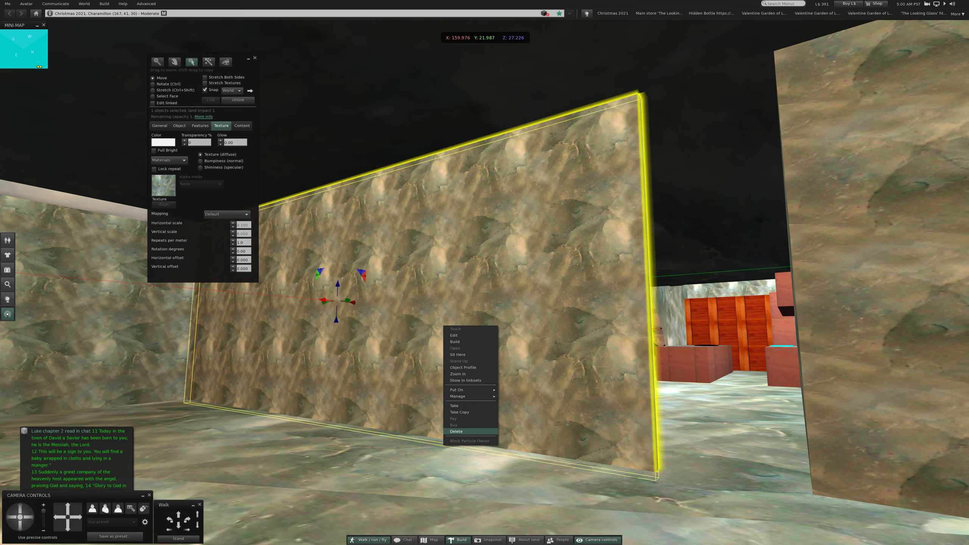
click(456, 431)
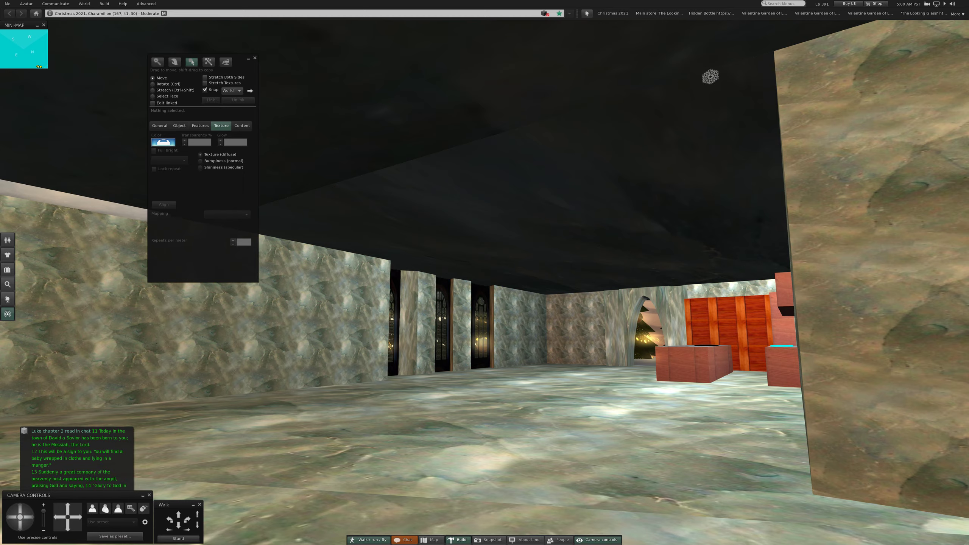
key(Escape)
key(Up)
key(Up)
key(Up)
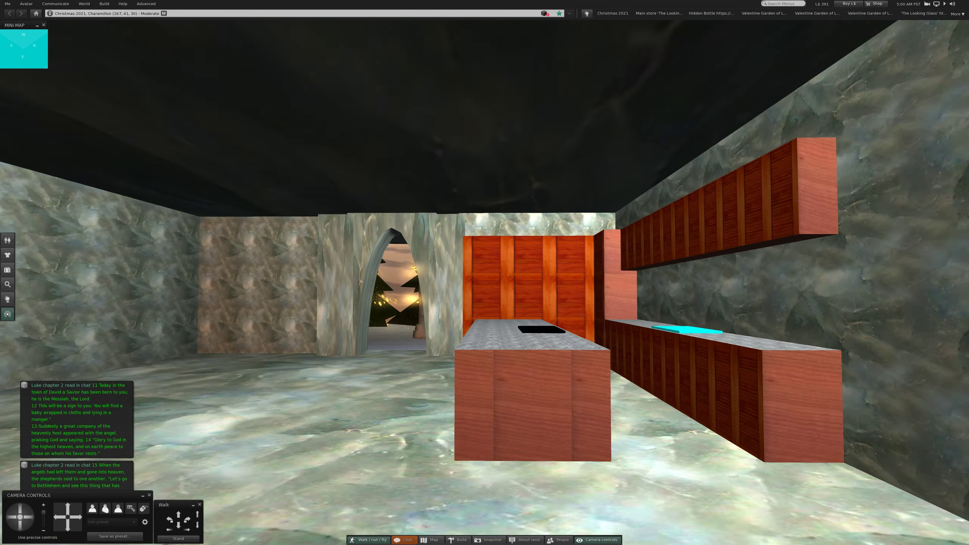
key(Left)
key(Up)
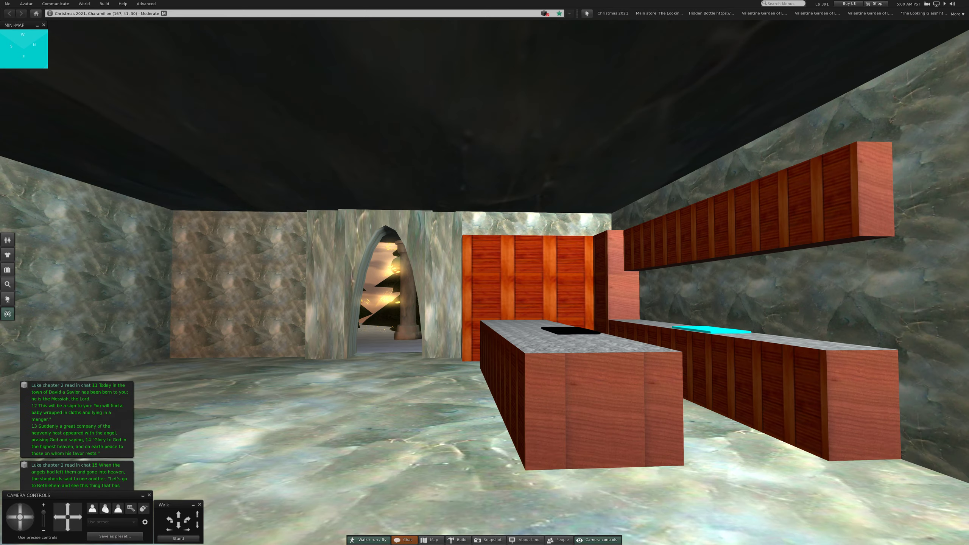
key(ctrl+b)
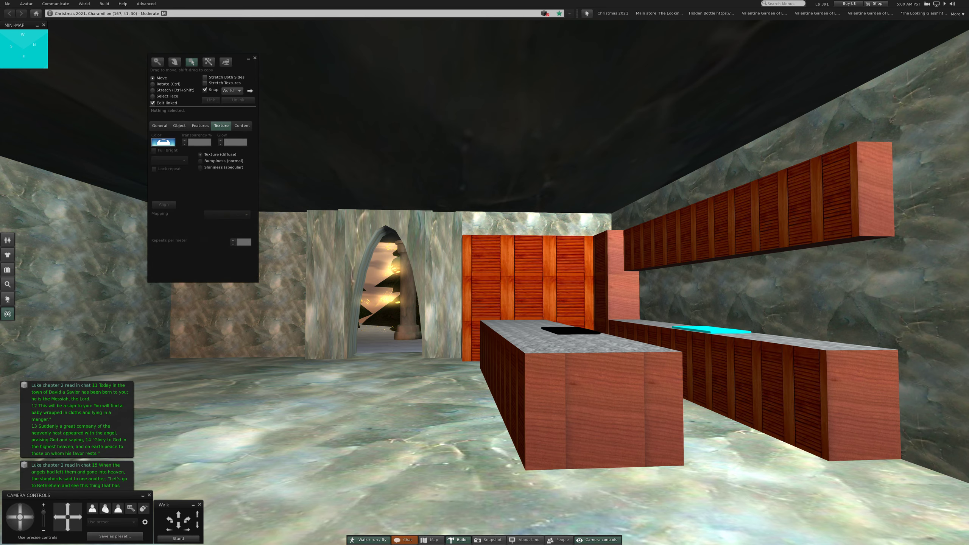
click(554, 268)
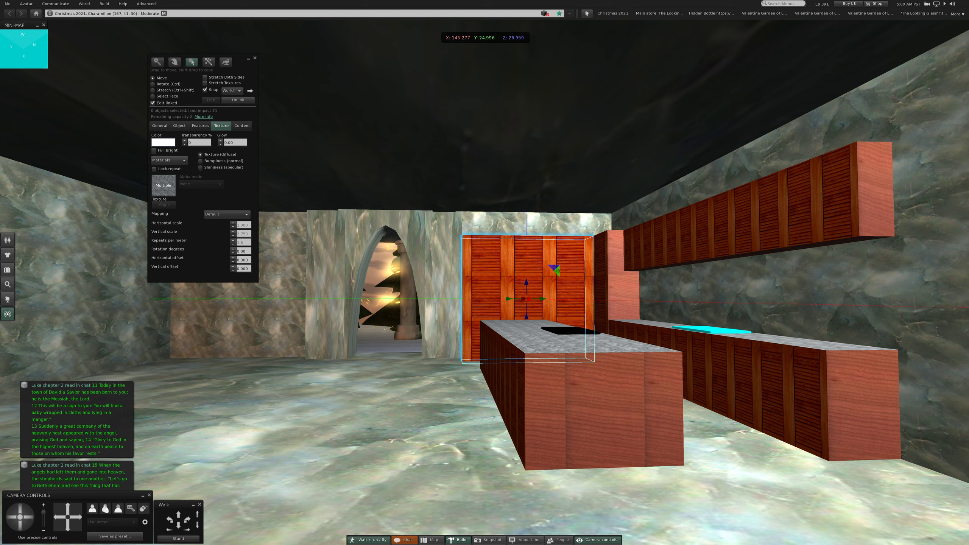
shift+click(617, 295)
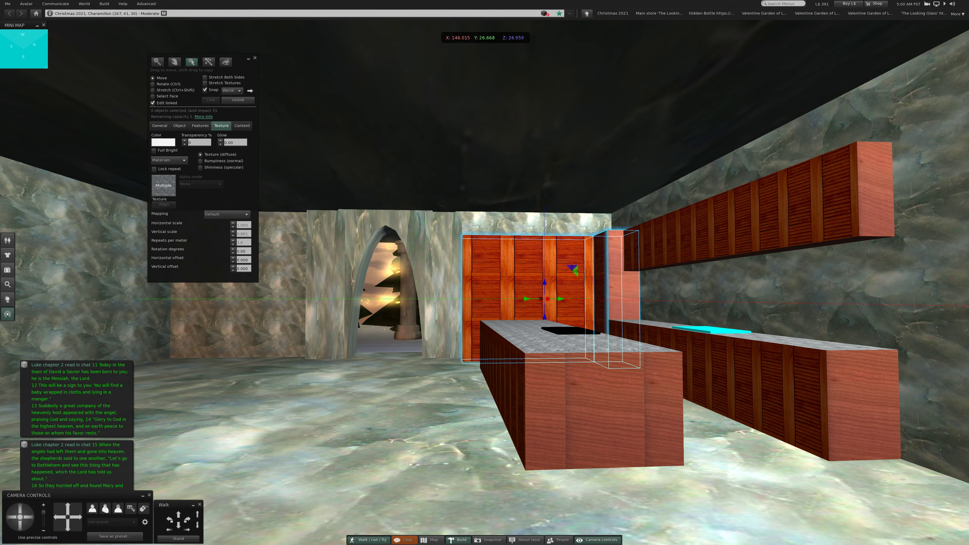
shift+click(863, 228)
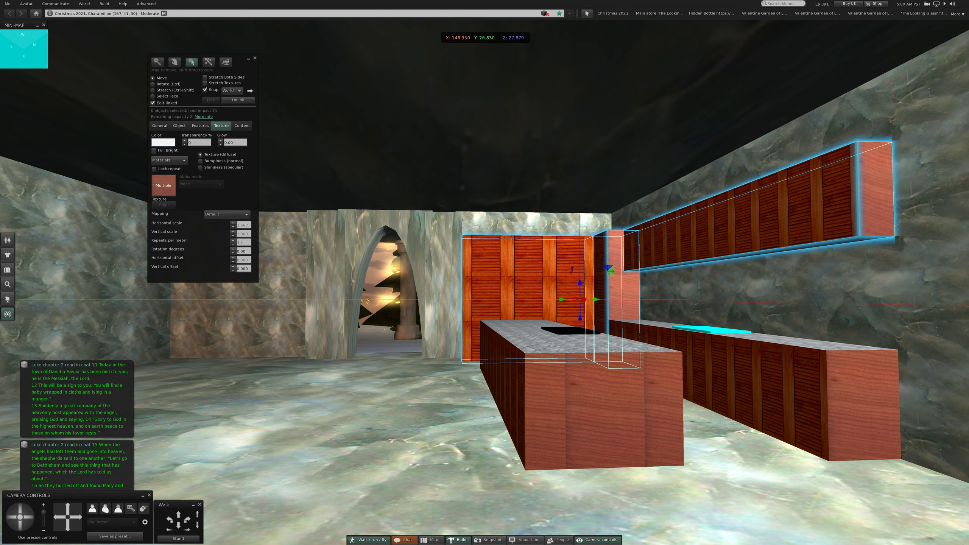
shift+click(757, 395)
shift+click(583, 393)
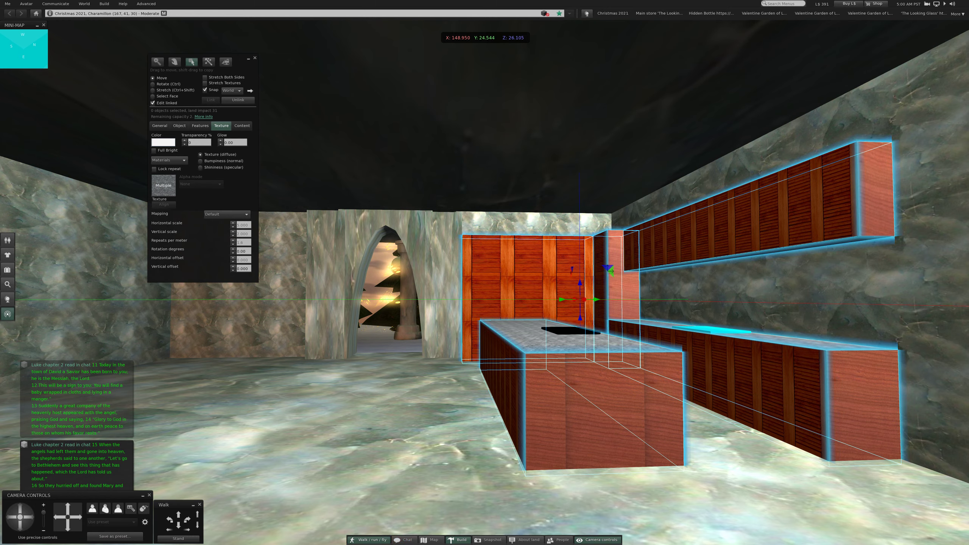
scroll(485, 303, up, 5)
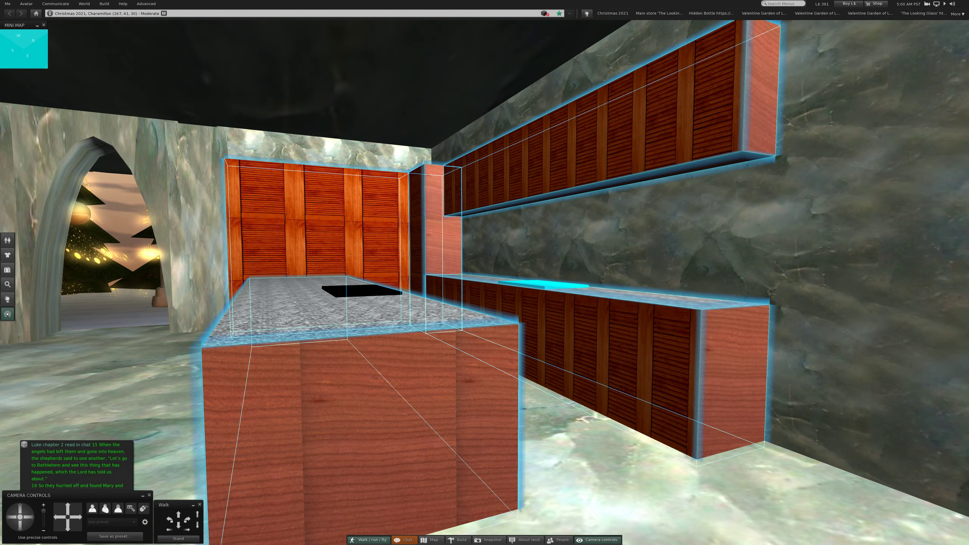
scroll(485, 304, up, 2)
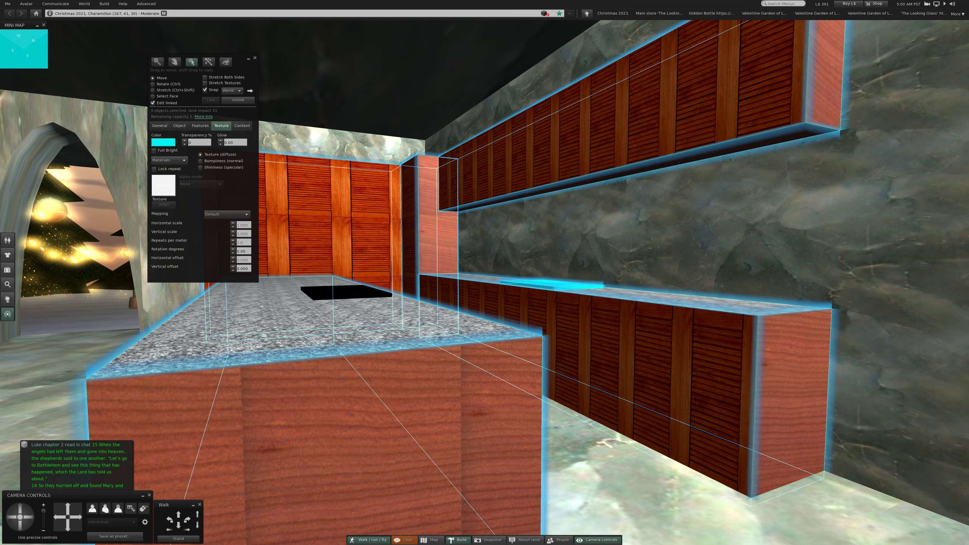
shift+click(345, 292)
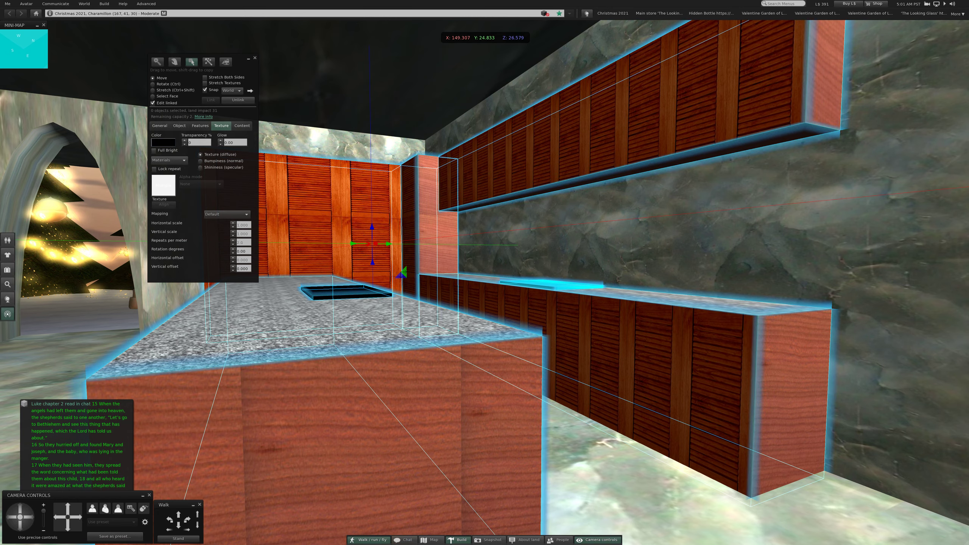
shift+click(318, 326)
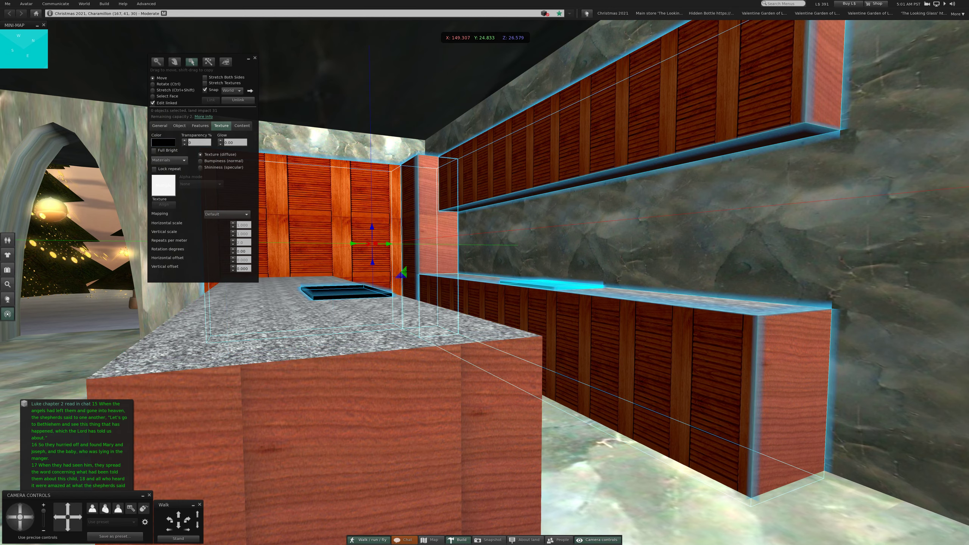
shift+click(318, 326)
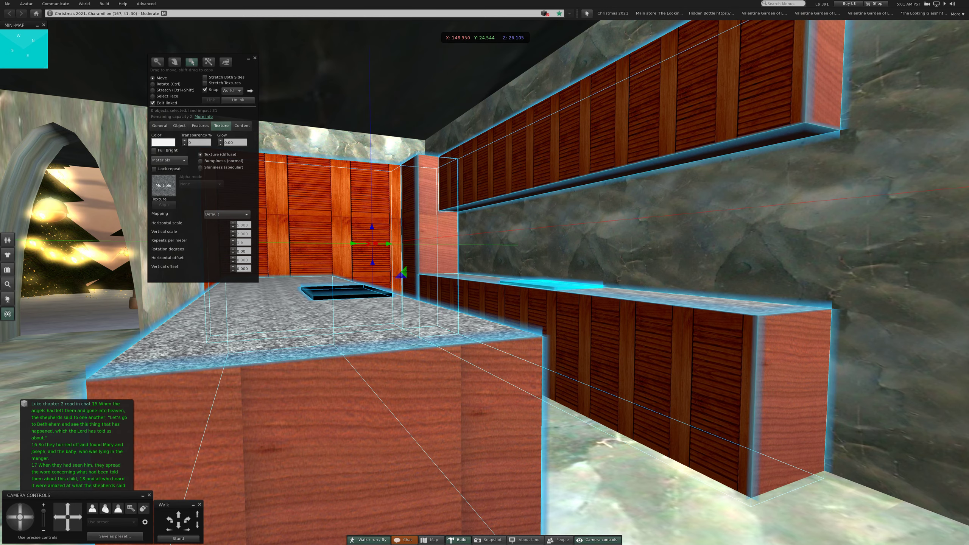
click(153, 102)
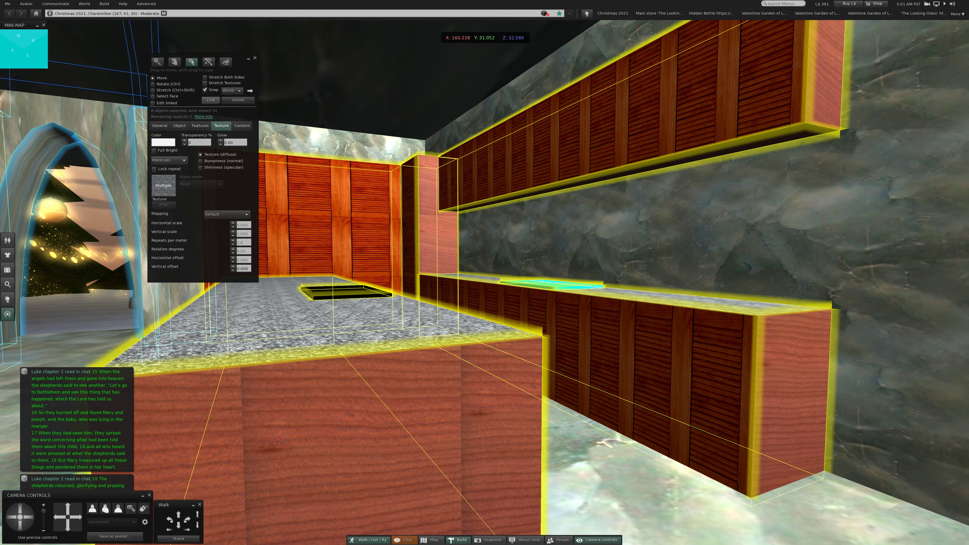
shift+click(341, 340)
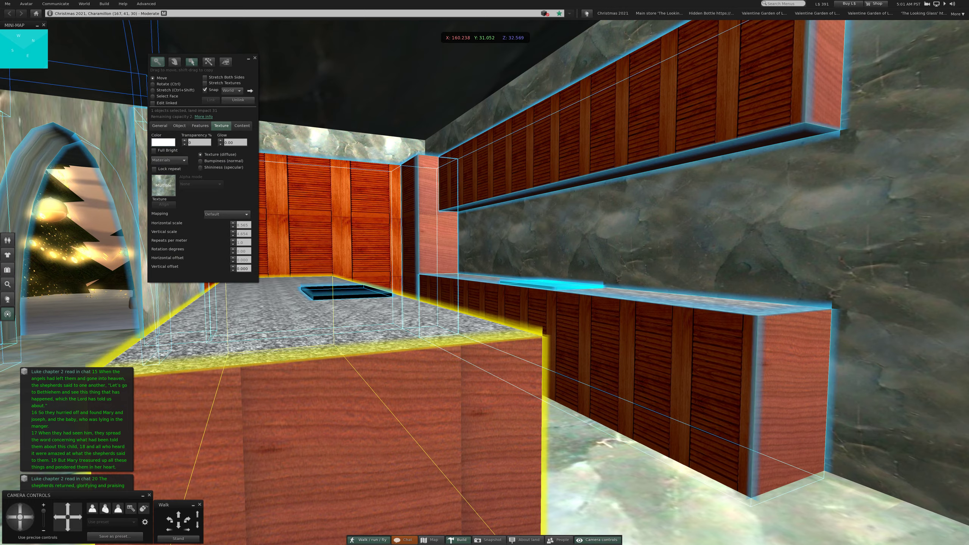
key(Escape)
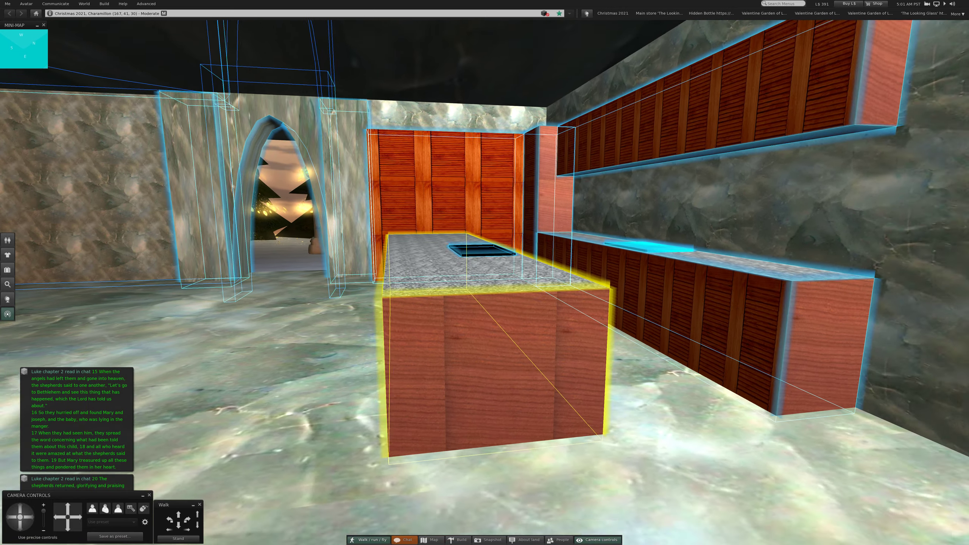
key(ctrl+3)
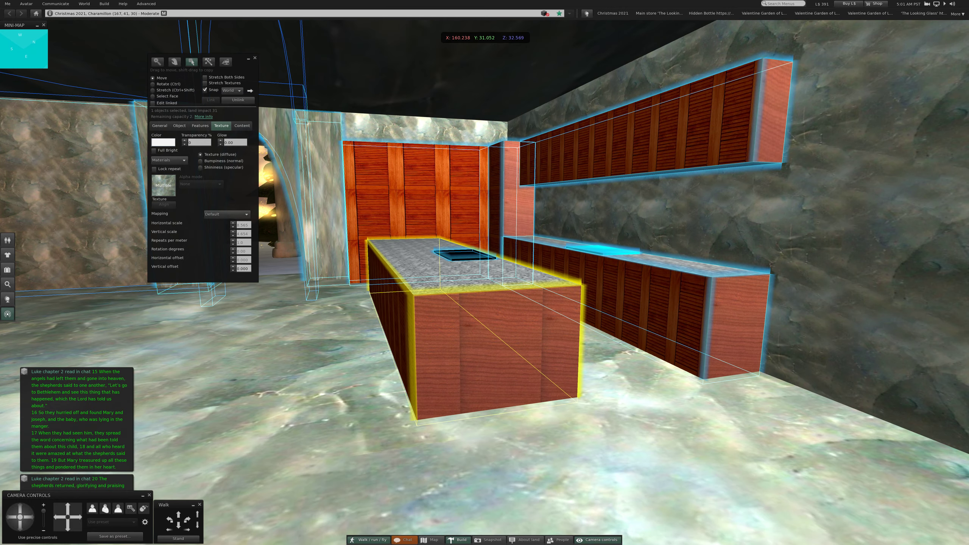
key(Escape)
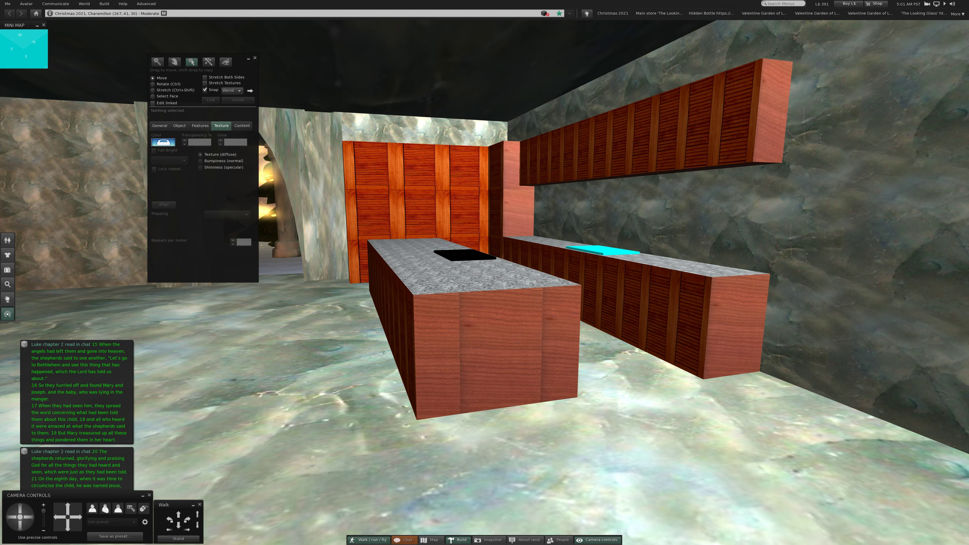
click(470, 334)
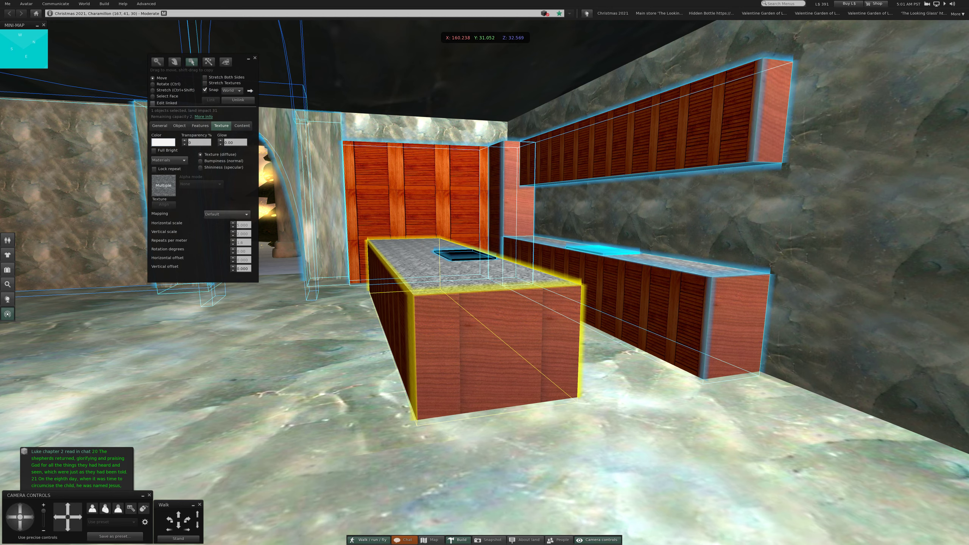
click(154, 102)
click(417, 215)
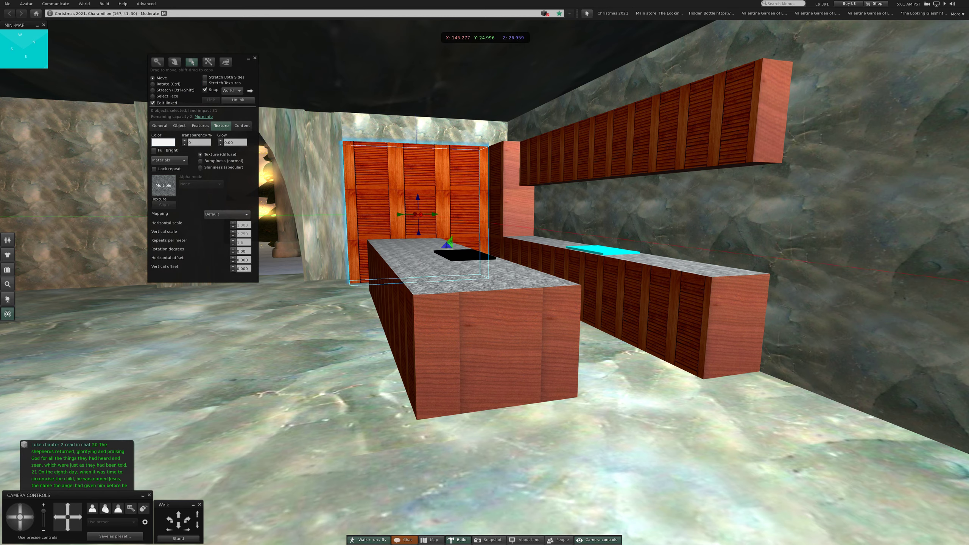
shift+click(511, 212)
shift+click(652, 114)
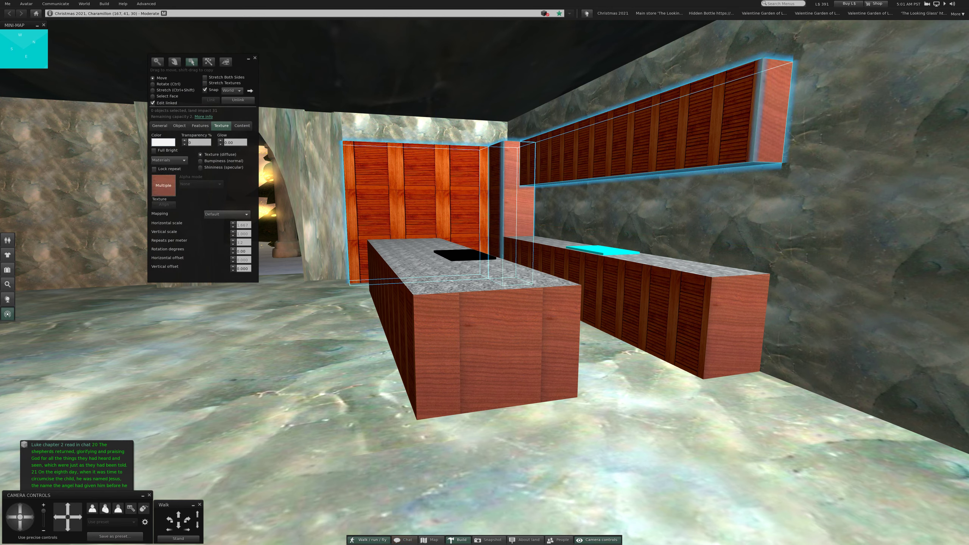
shift+click(644, 303)
shift+click(470, 340)
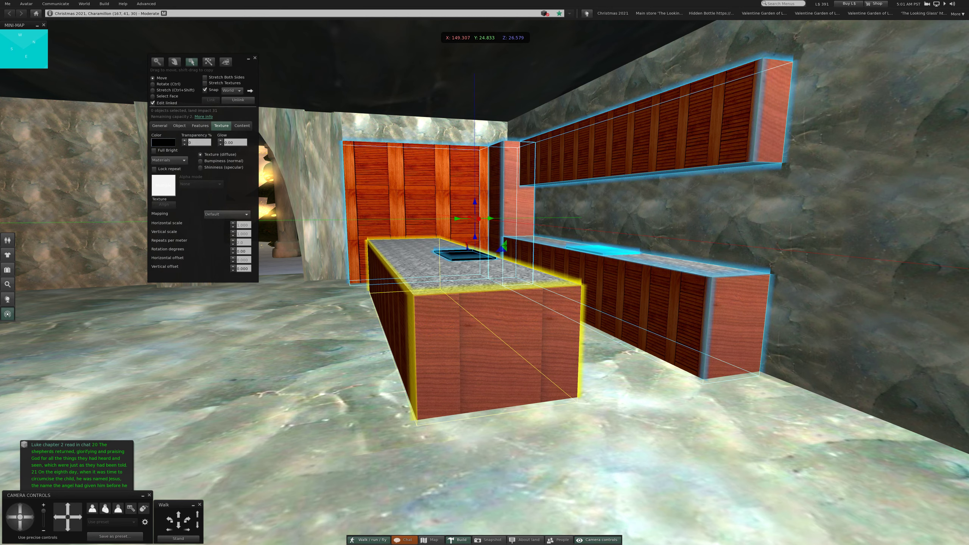
click(153, 103)
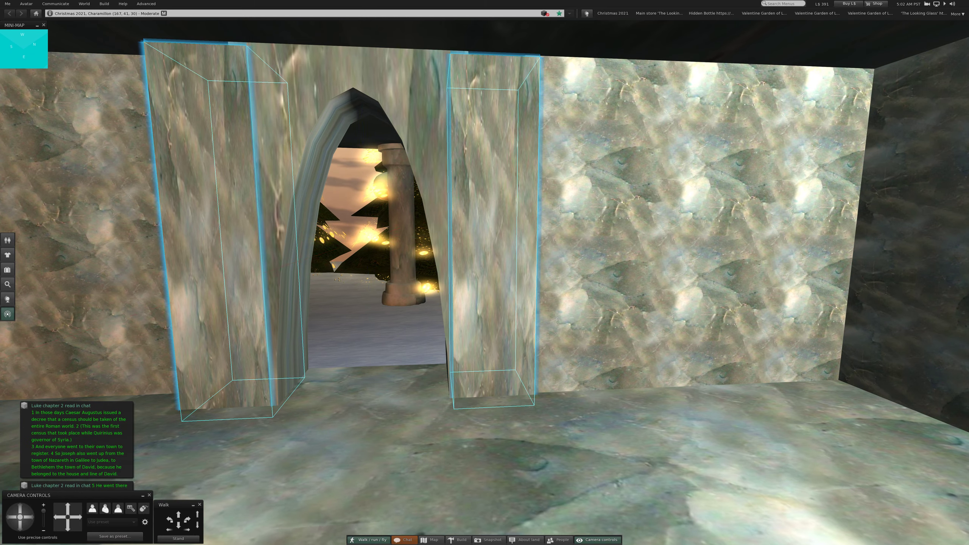
Delete the two stone panels on either side of the pointed archway
key(ctrl+b)
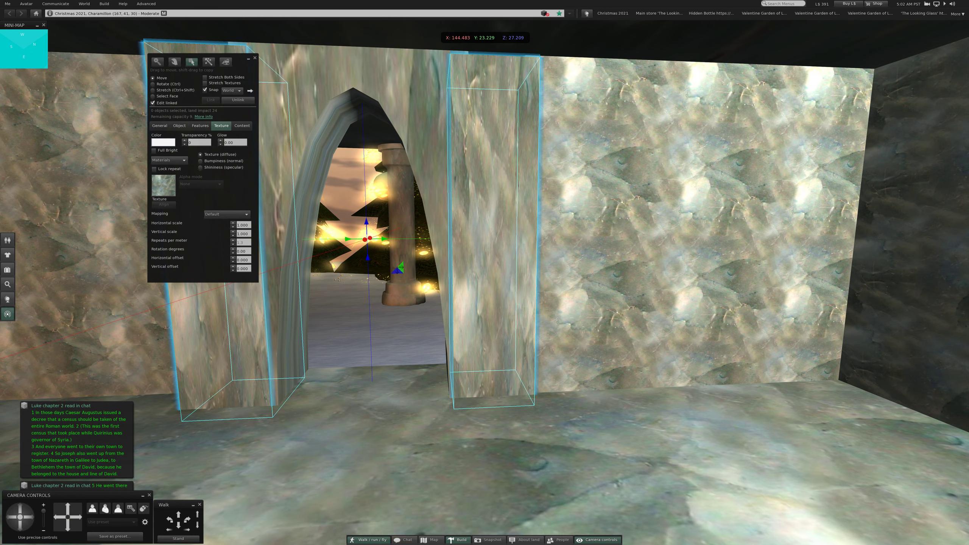
click(152, 102)
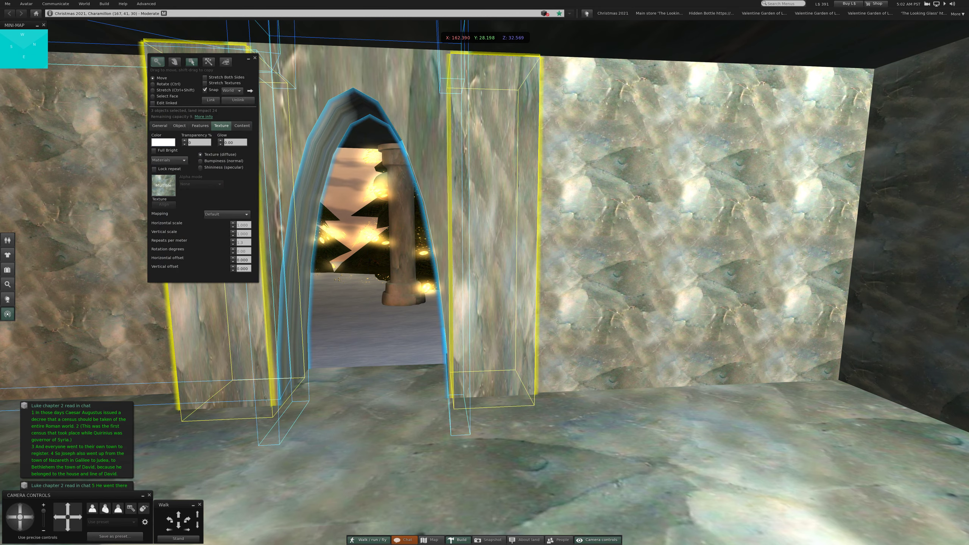
click(485, 227)
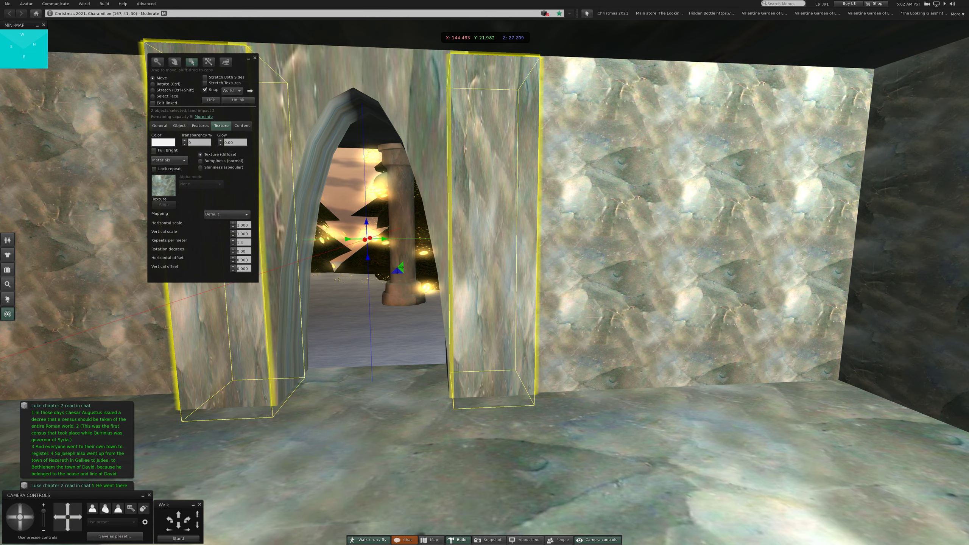
scroll(485, 273, up, 3)
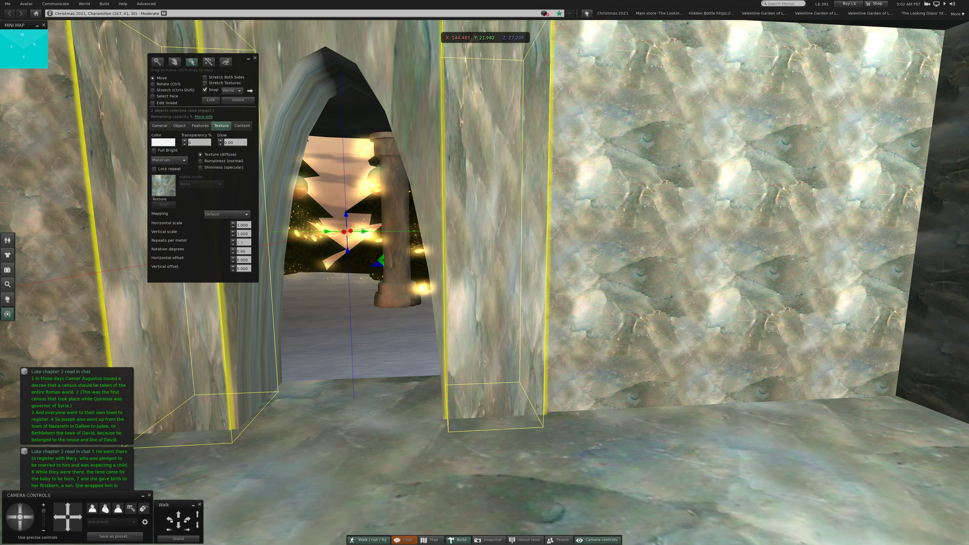
right_click(491, 316)
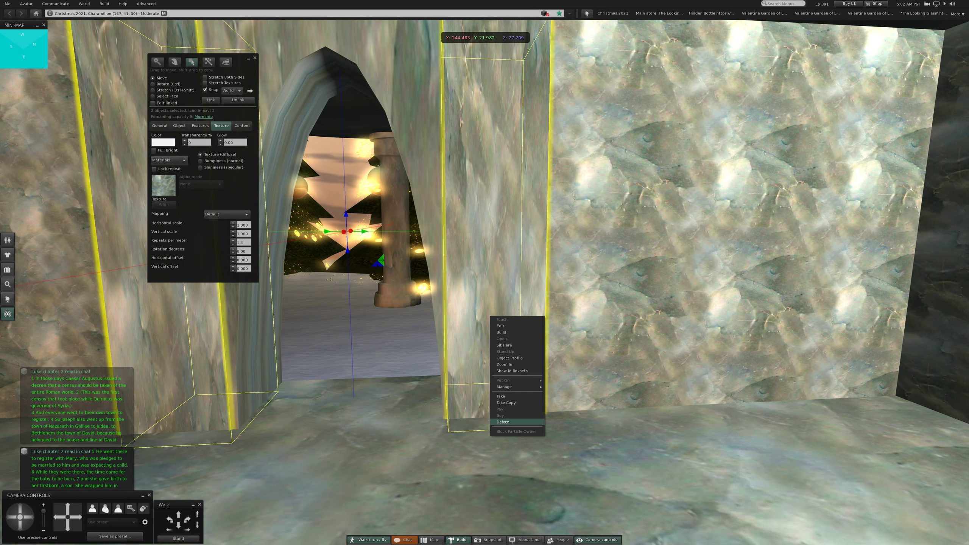
click(503, 422)
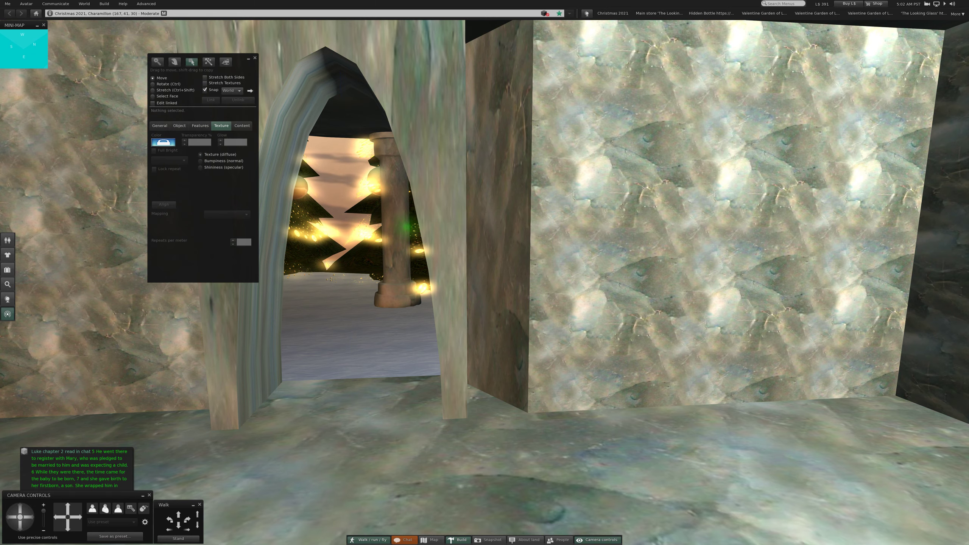
key(Escape)
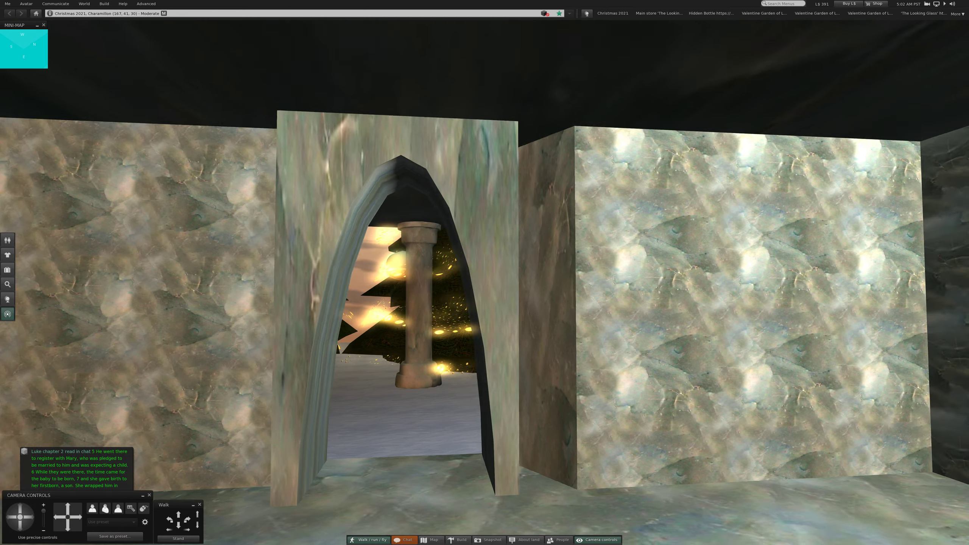
key(Up)
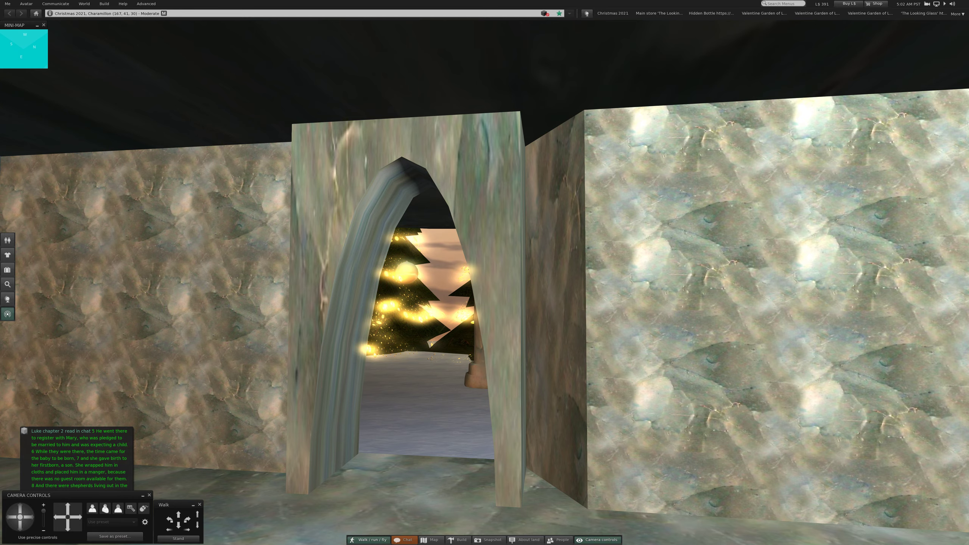
key(Up)
key(ctrl+b)
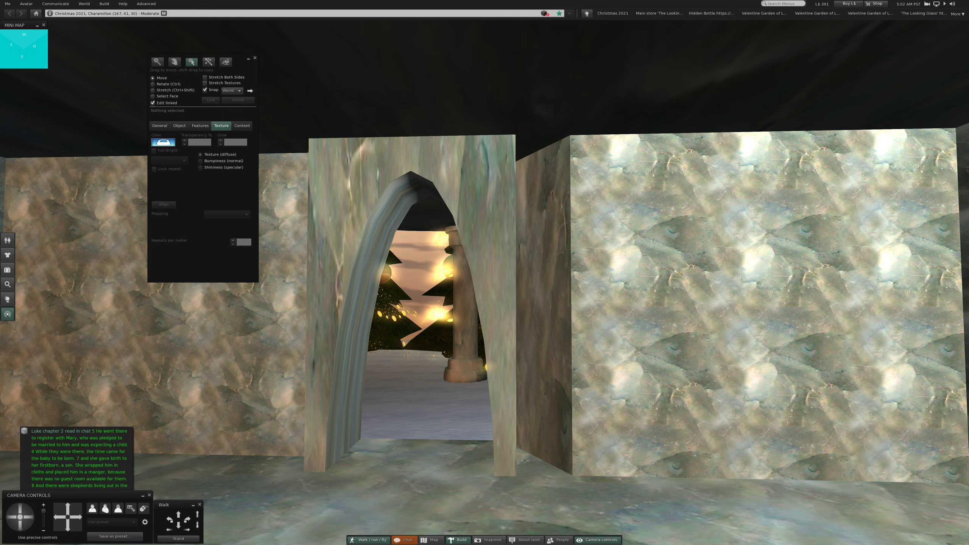
Select the pointed archway's entire linked set and delete it
click(413, 341)
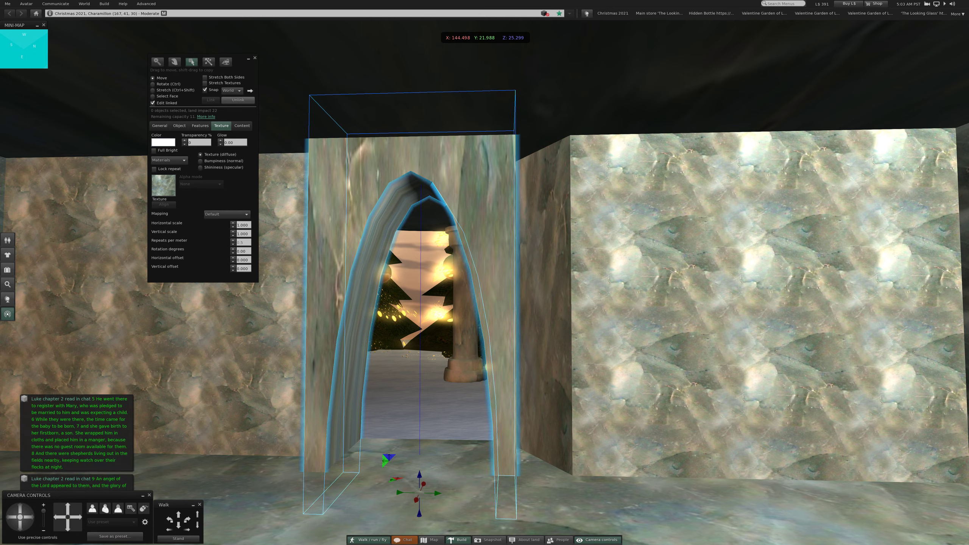
key(ctrl+shift+e)
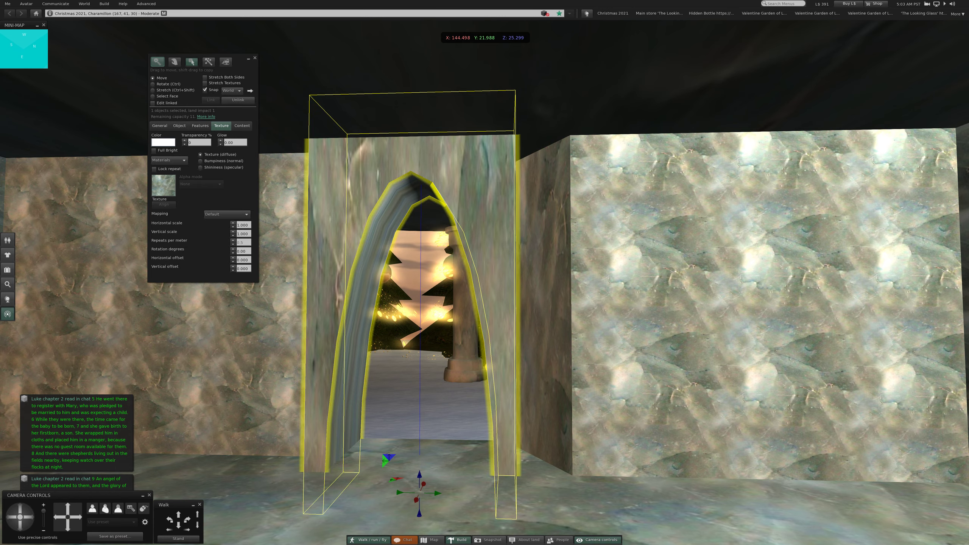
right_click(491, 261)
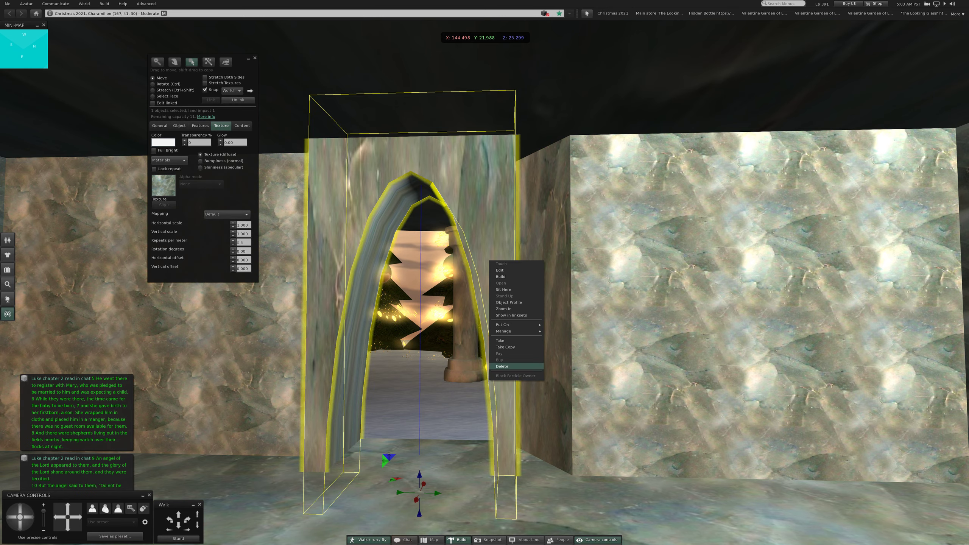
click(502, 366)
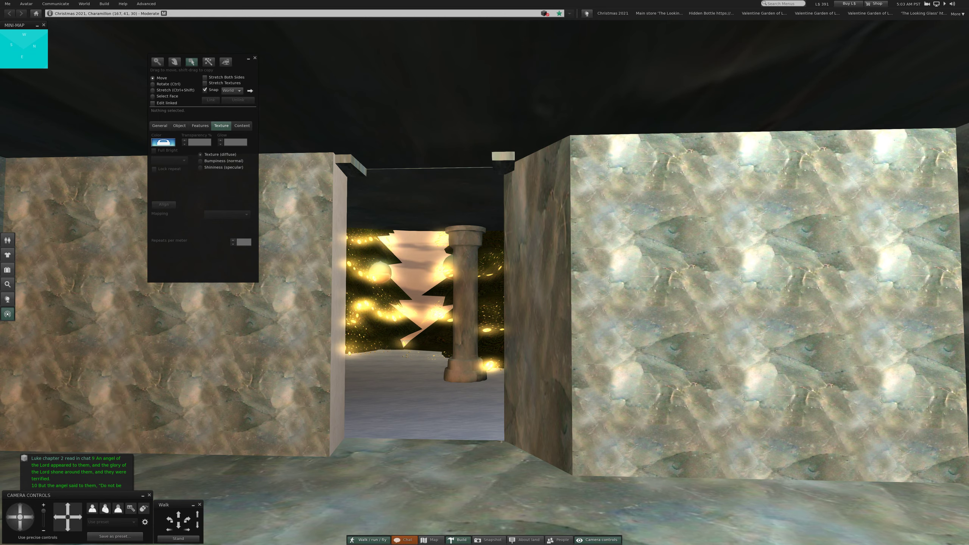
Inspect the wall blocks and widen the left wall panel to cover the gap
click(538, 303)
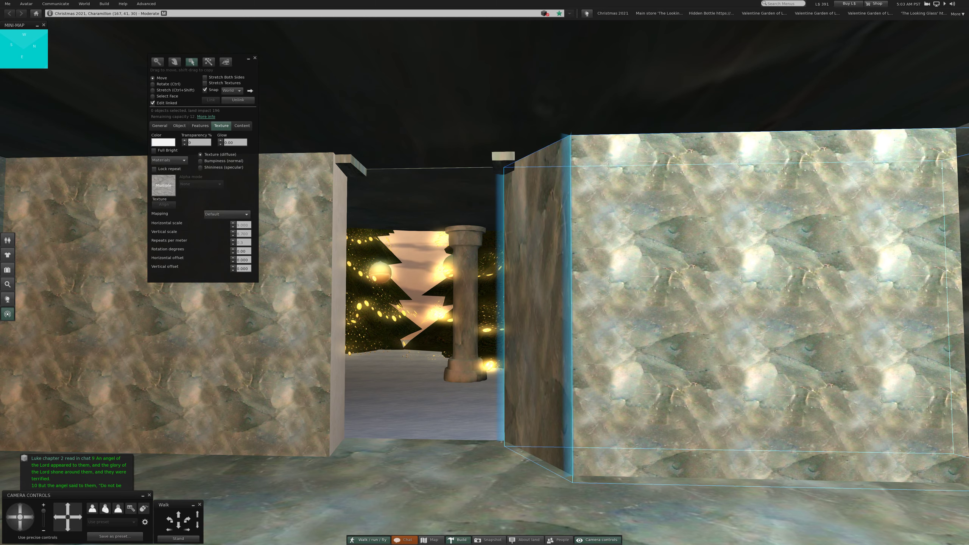
key(Escape)
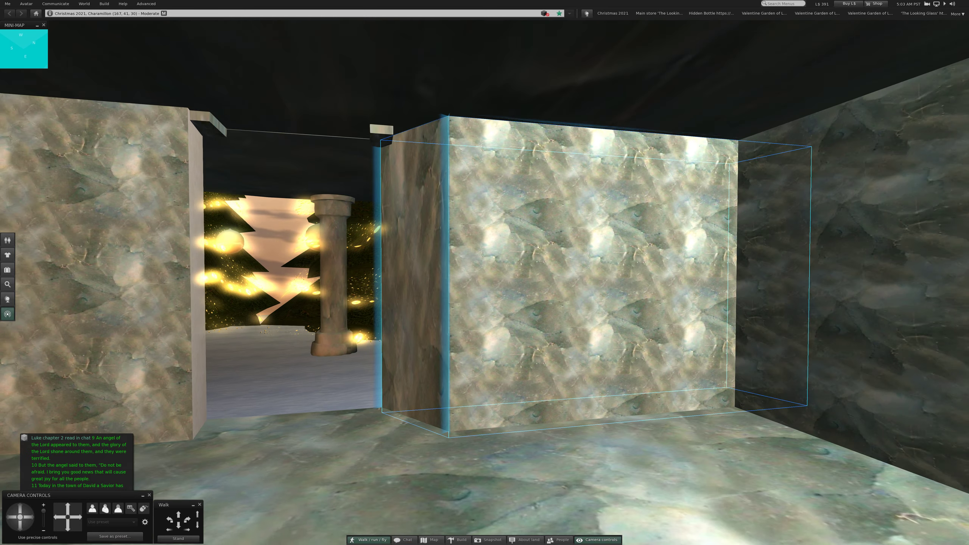
key(Left)
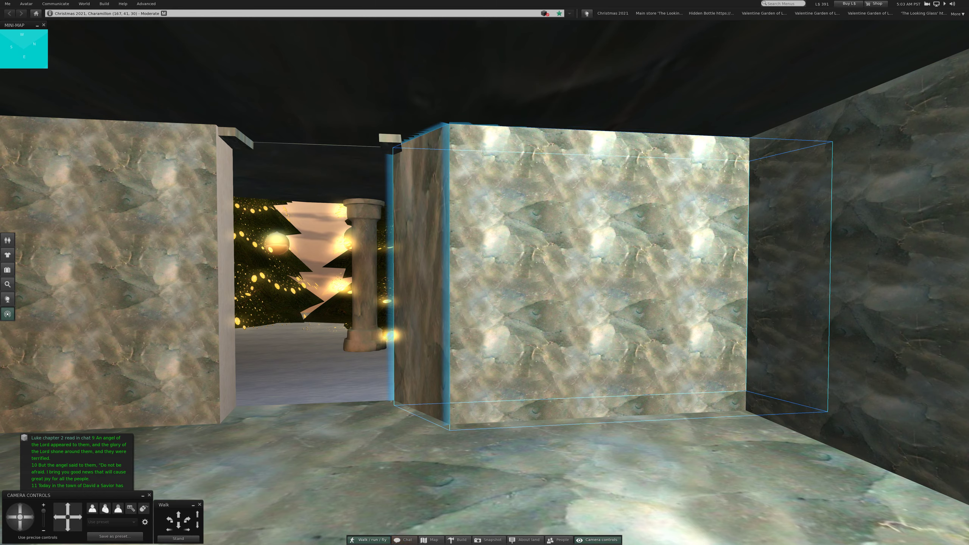
key(ctrl+b)
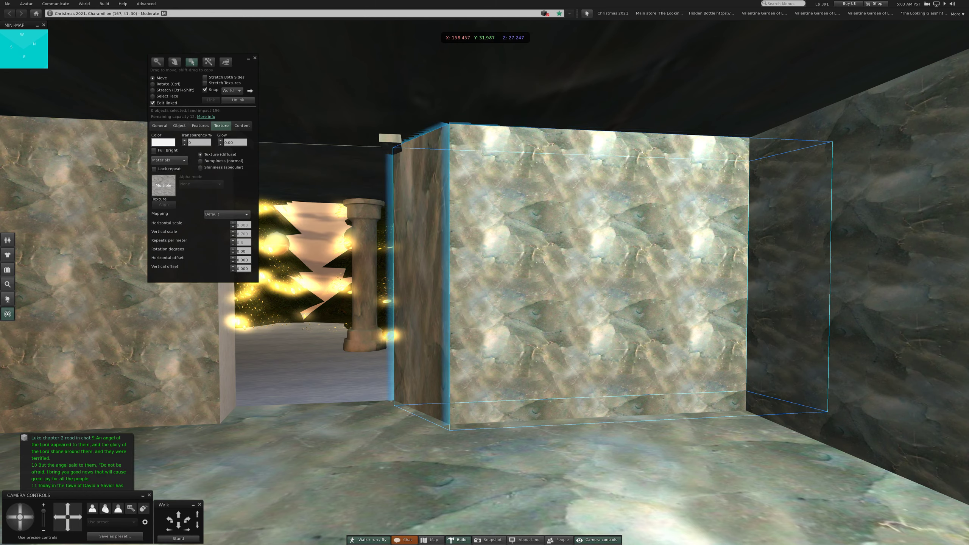
key(Escape)
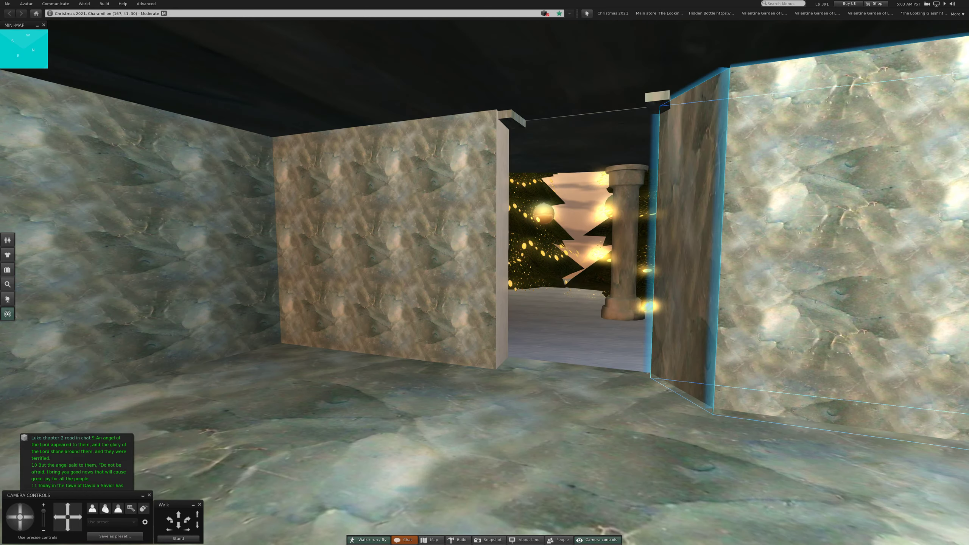
key(ctrl+b)
click(379, 243)
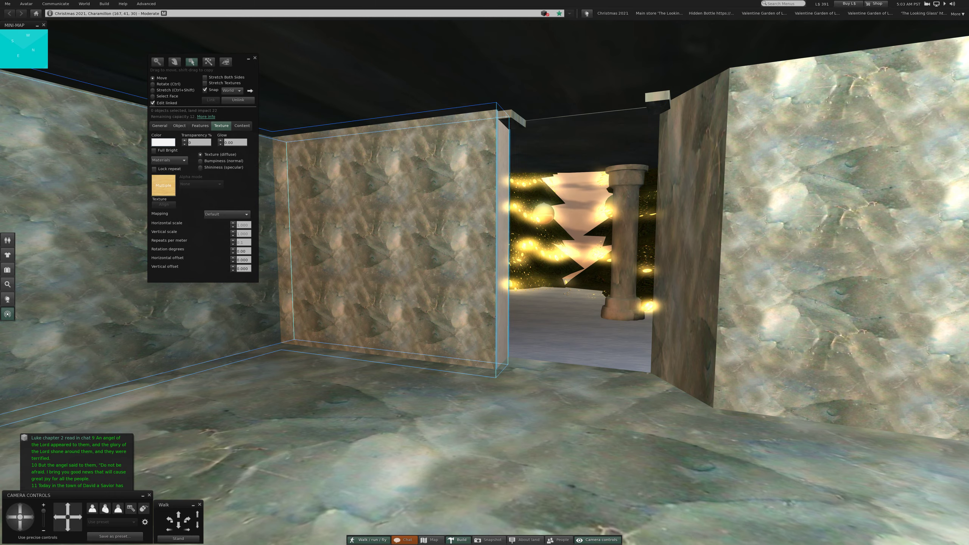
key(Escape)
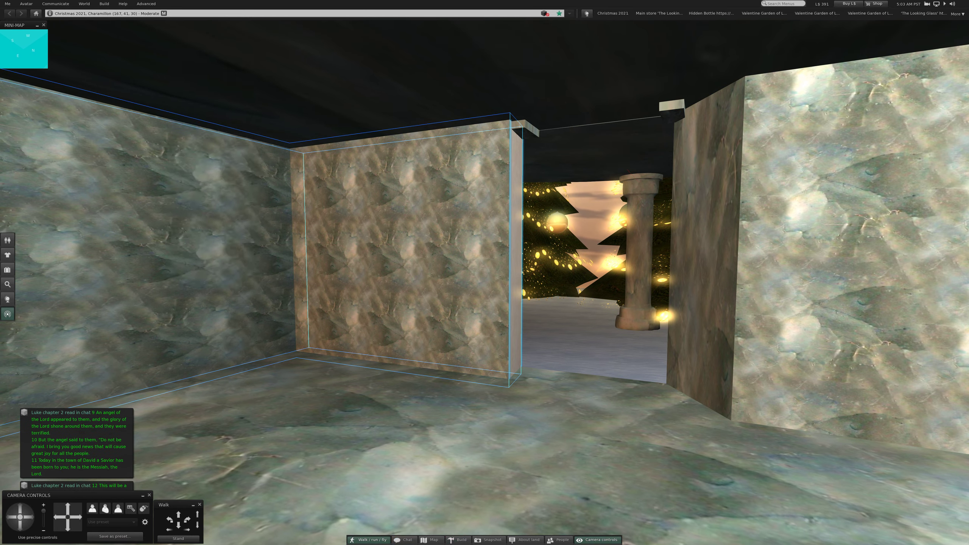
key(ctrl+b)
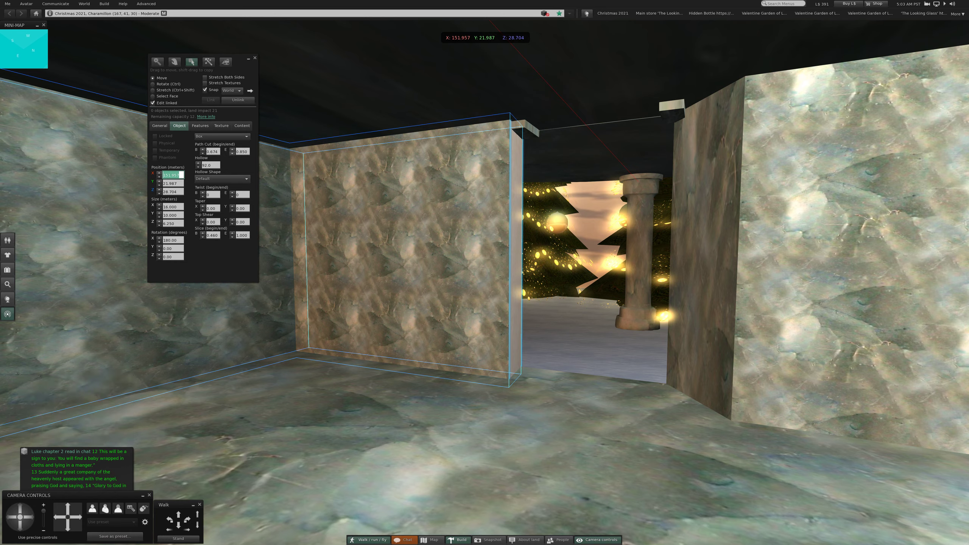
click(232, 148)
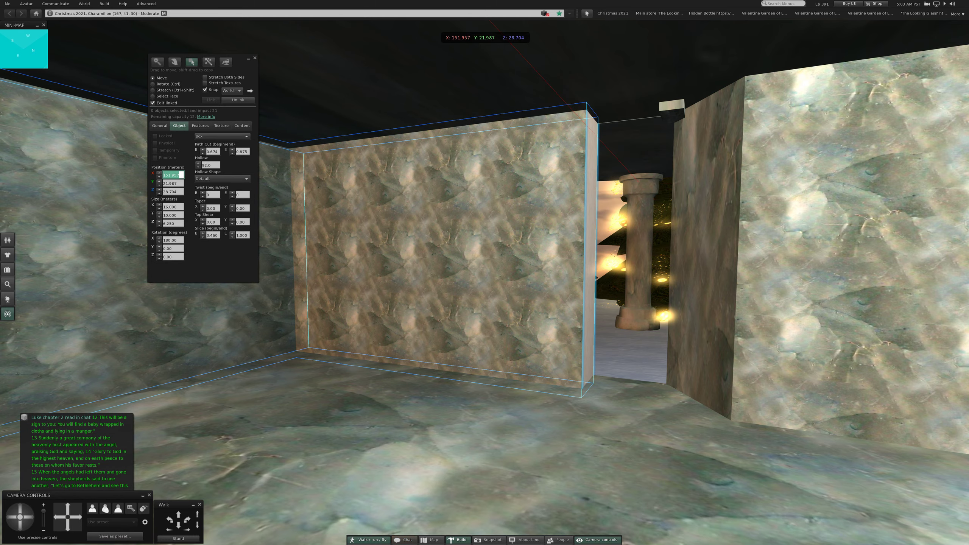
Delete the large stone wall block in the middle of the room as a whole object
key(ctrl+alt+Left)
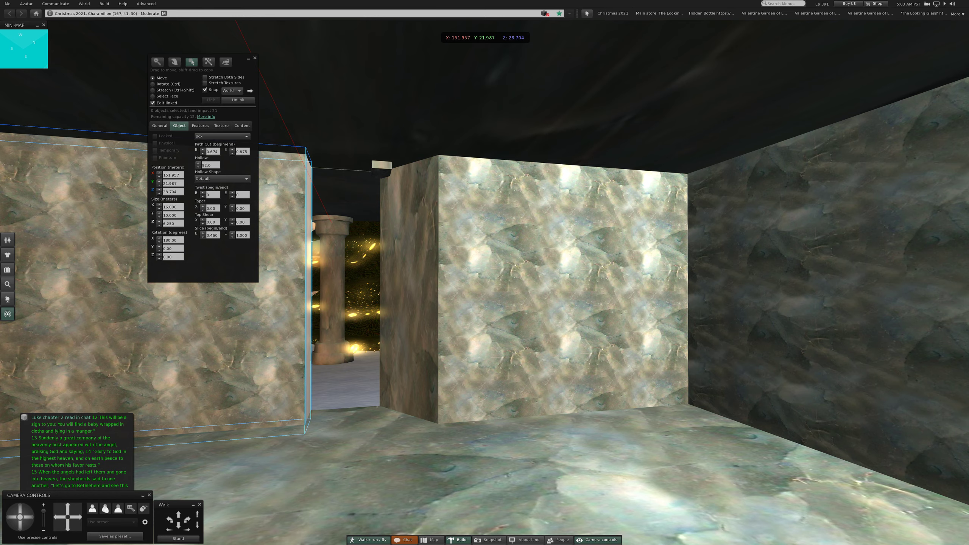
click(560, 288)
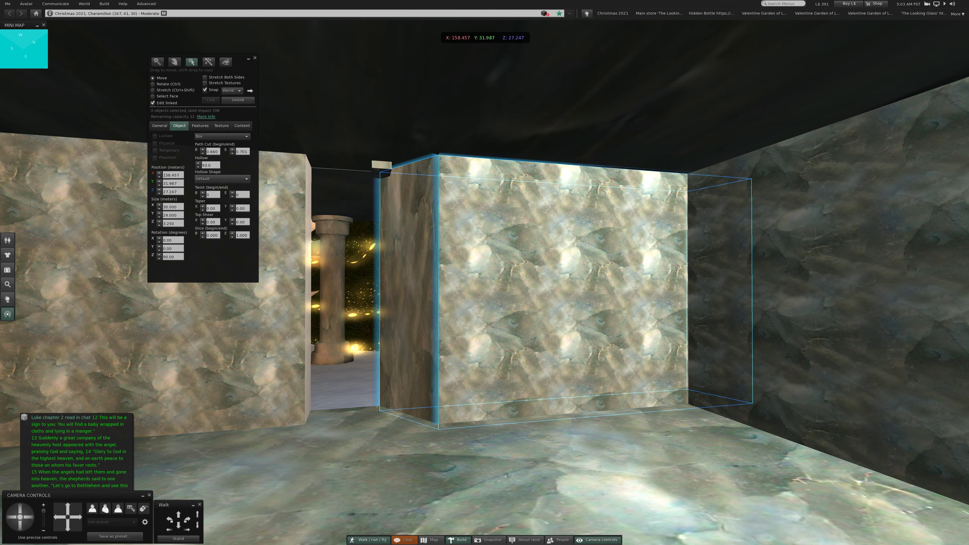
key(ctrl+1)
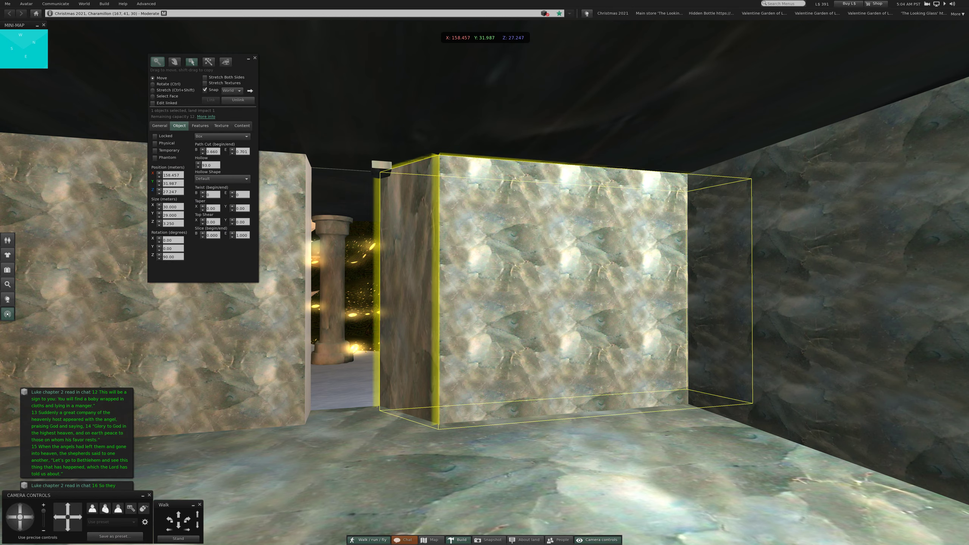
right_click(476, 307)
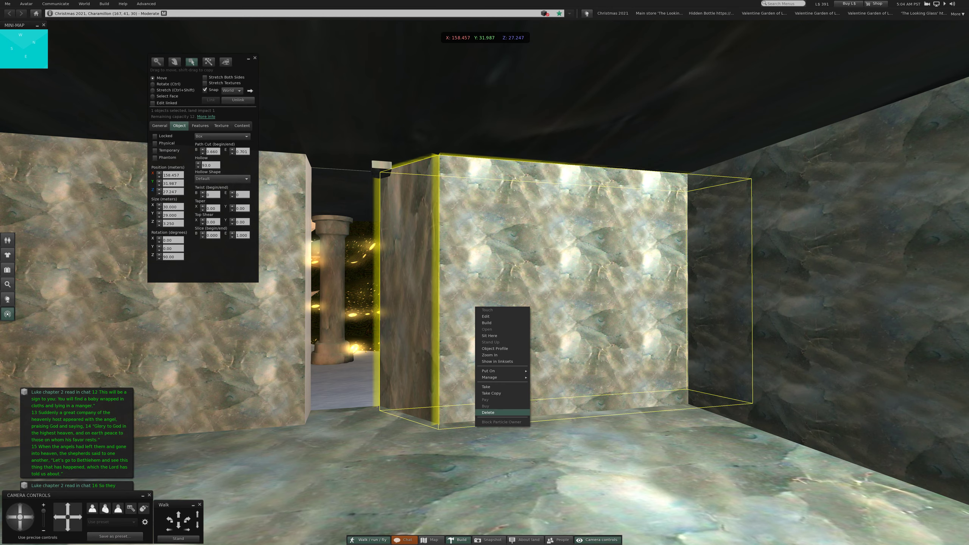
click(488, 413)
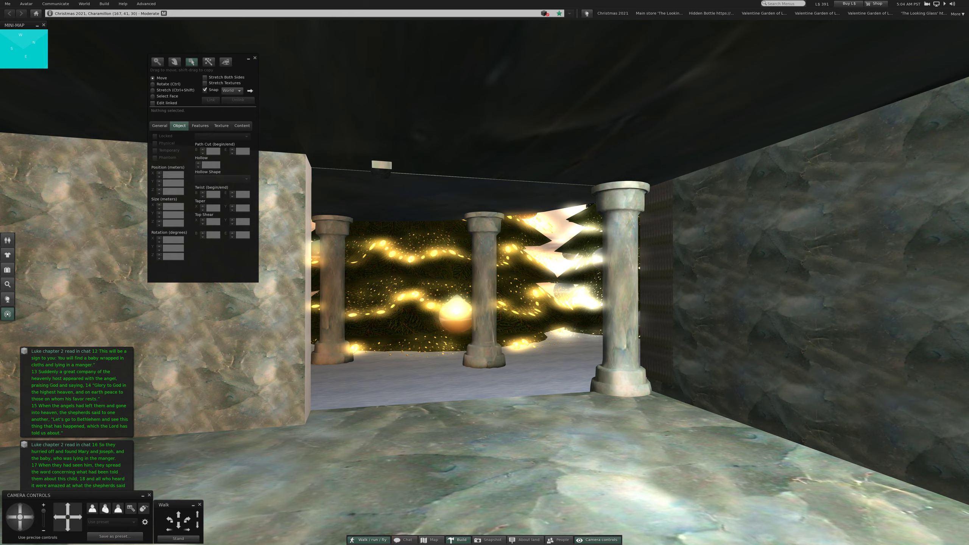
Walk forward toward the columns and turn back to view the back wall
key(ctrl+b)
key(Up)
key(Up)
key(Up)
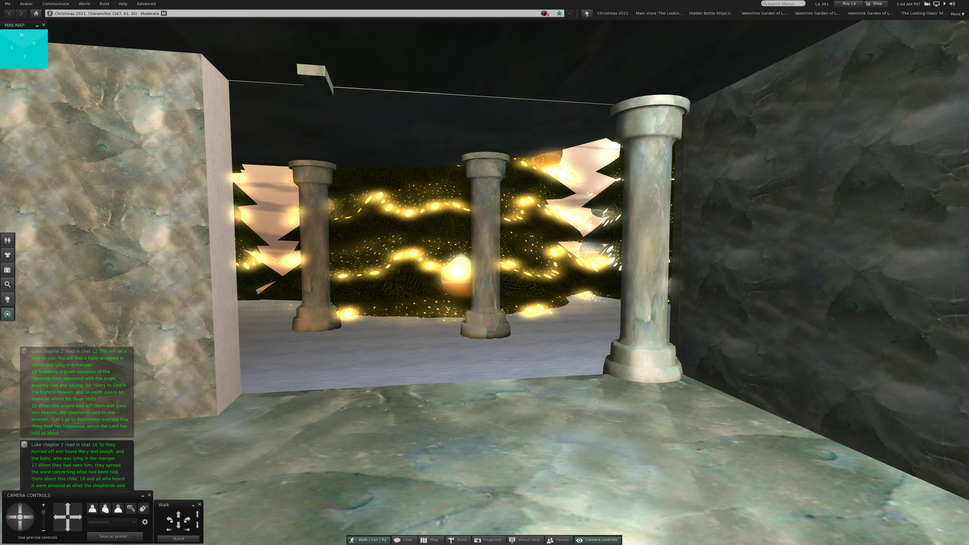
key(ctrl+b)
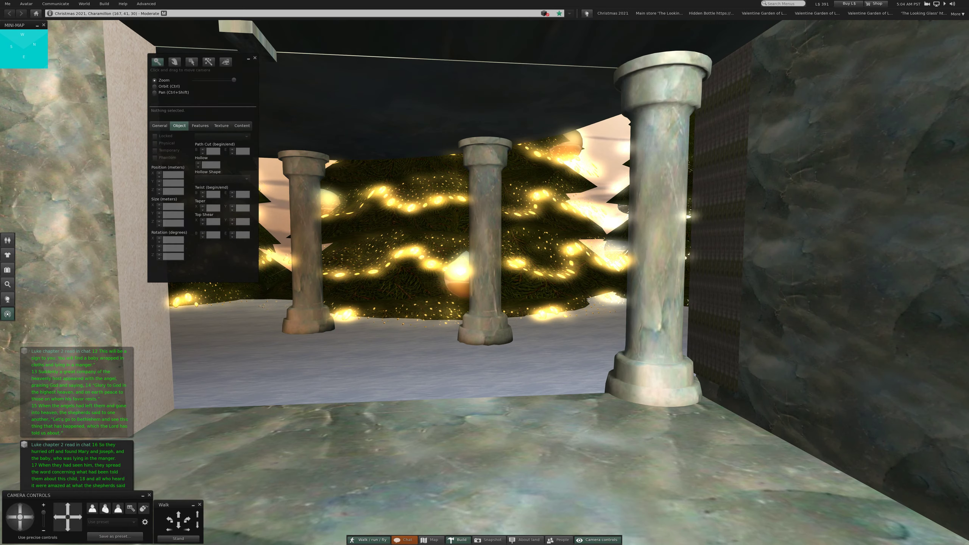
key(ctrl+b)
key(Left)
key(Left)
key(Left)
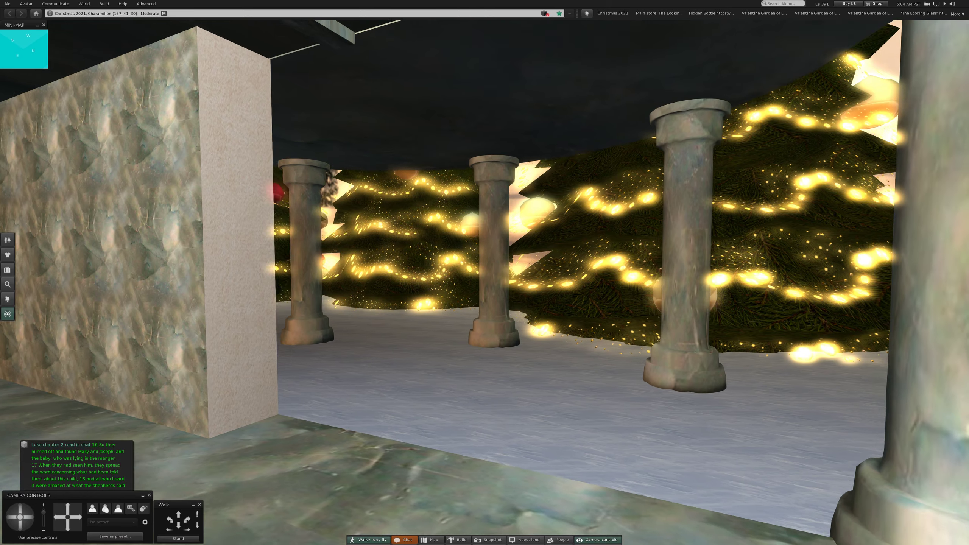
key(Down)
key(Down)
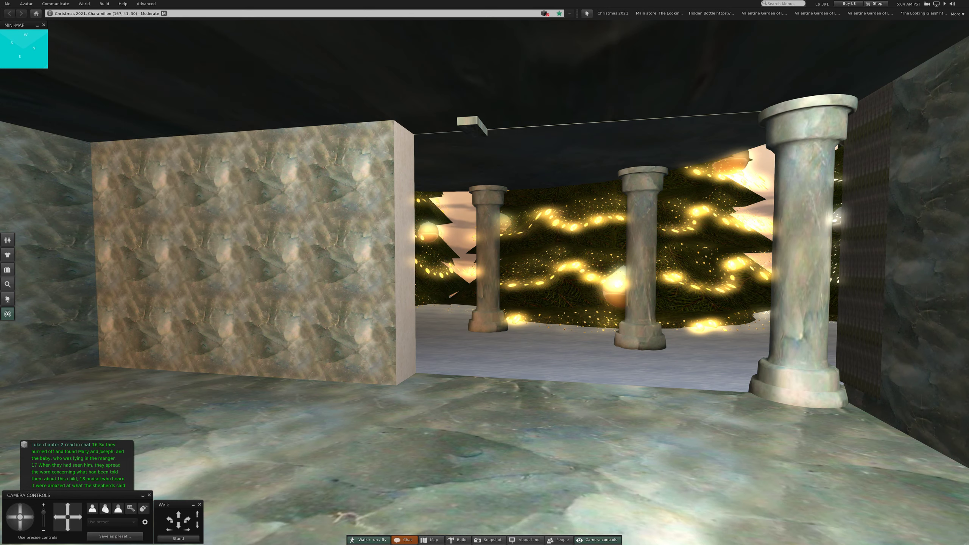
Raise the back wall panel's Path Cut end from 0.875 to 1.000
key(ctrl+b)
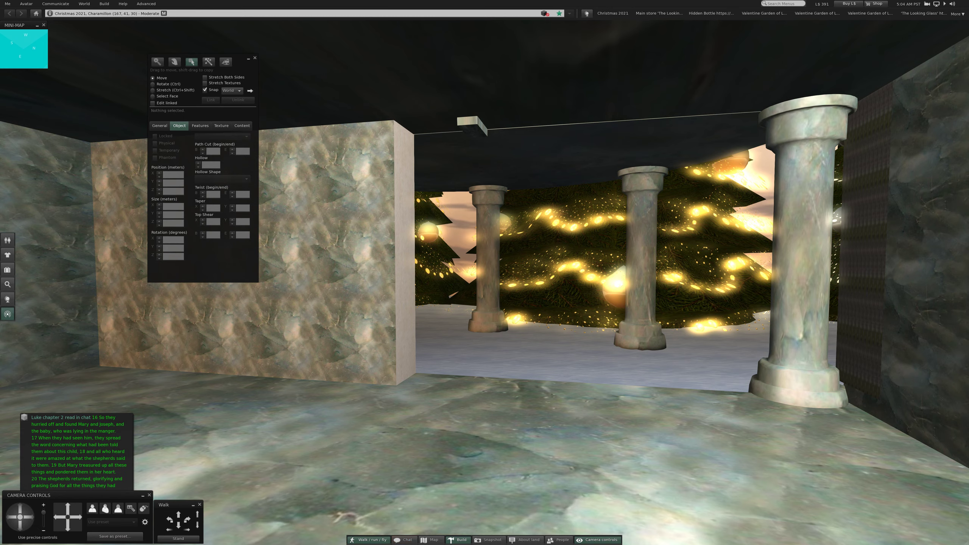
click(472, 125)
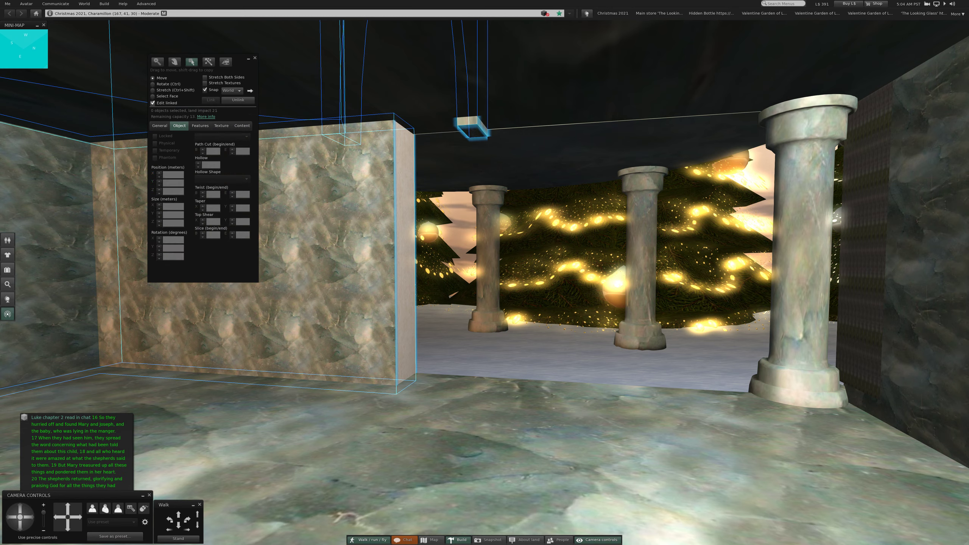
click(152, 102)
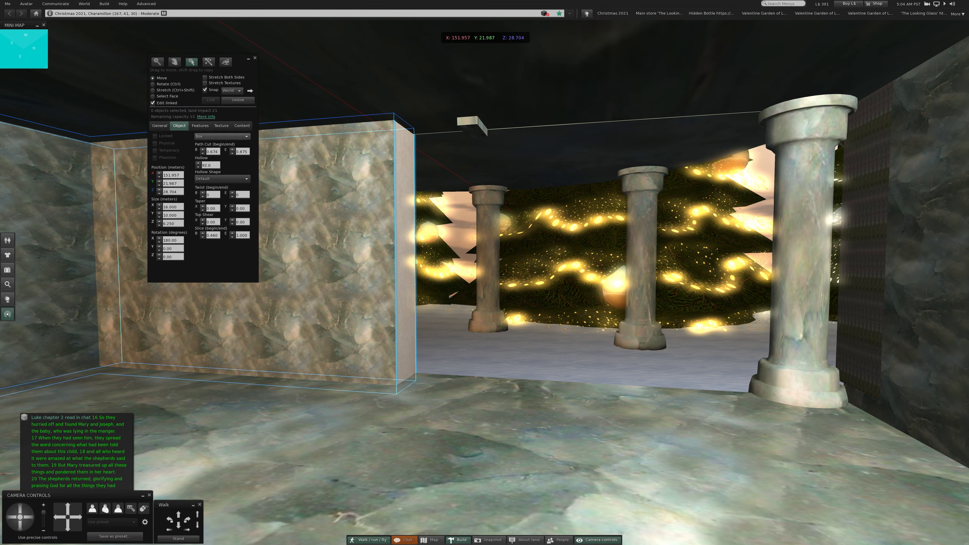
click(233, 150)
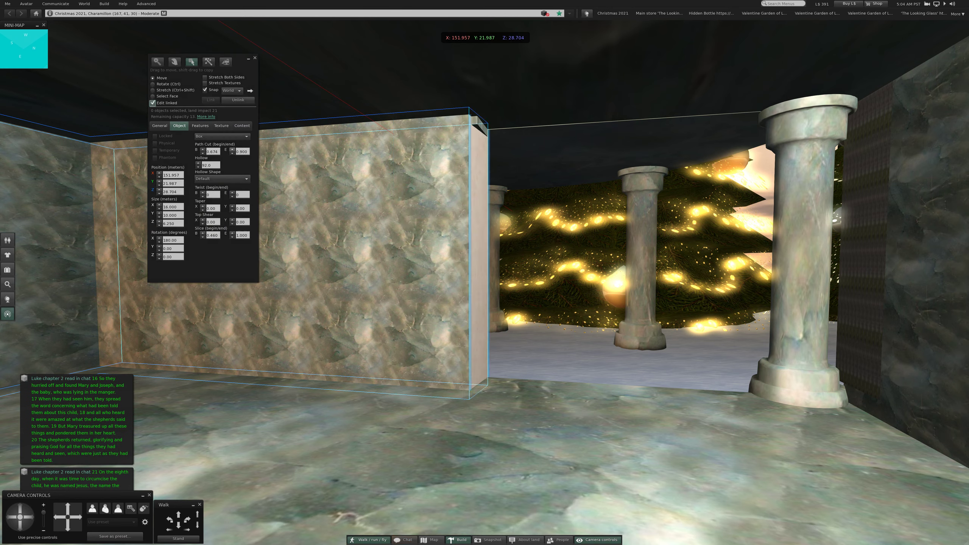
click(232, 149)
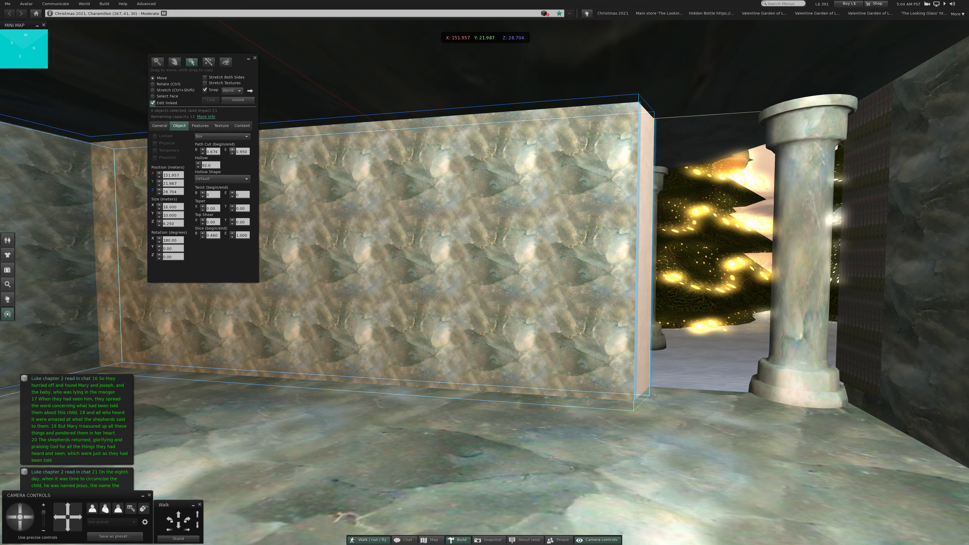
click(233, 149)
click(232, 150)
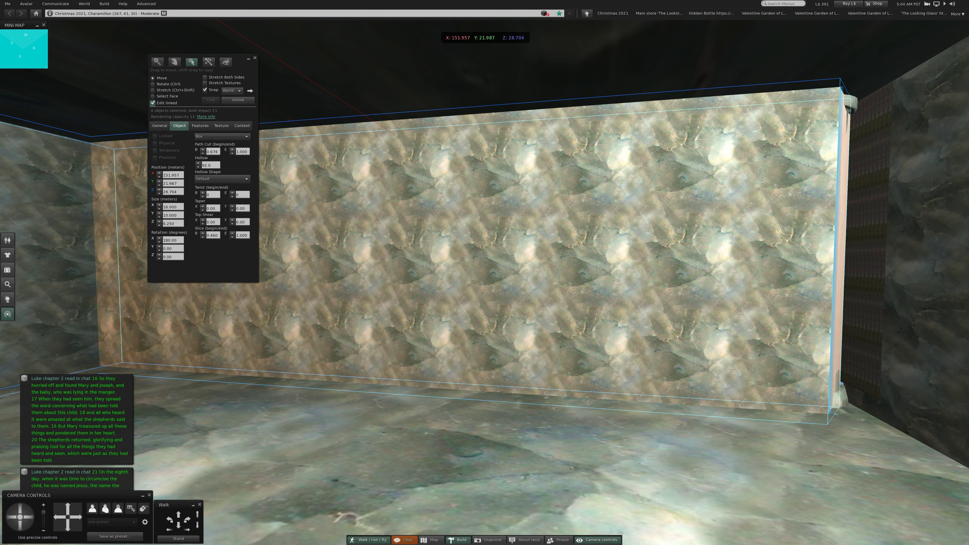
drag(682, 265, 485, 265)
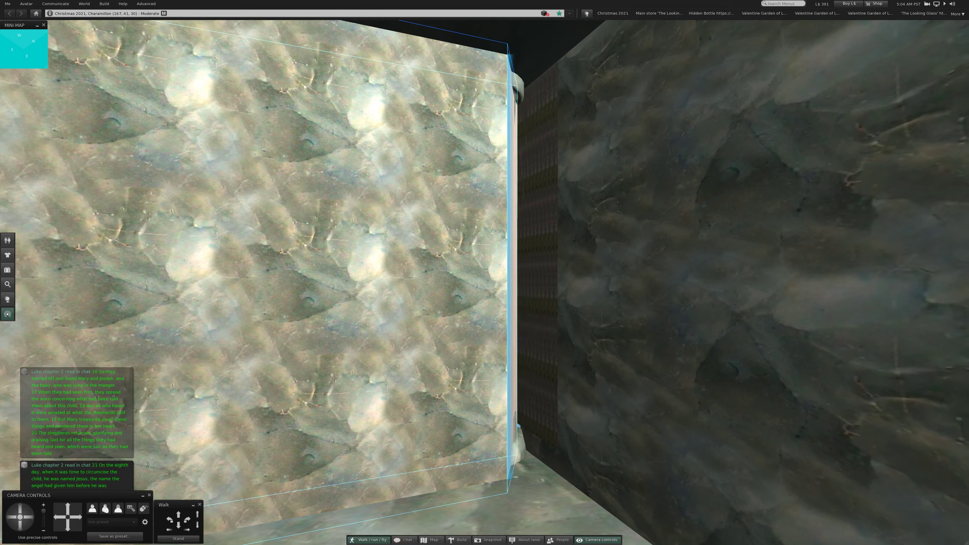
key(ctrl+3)
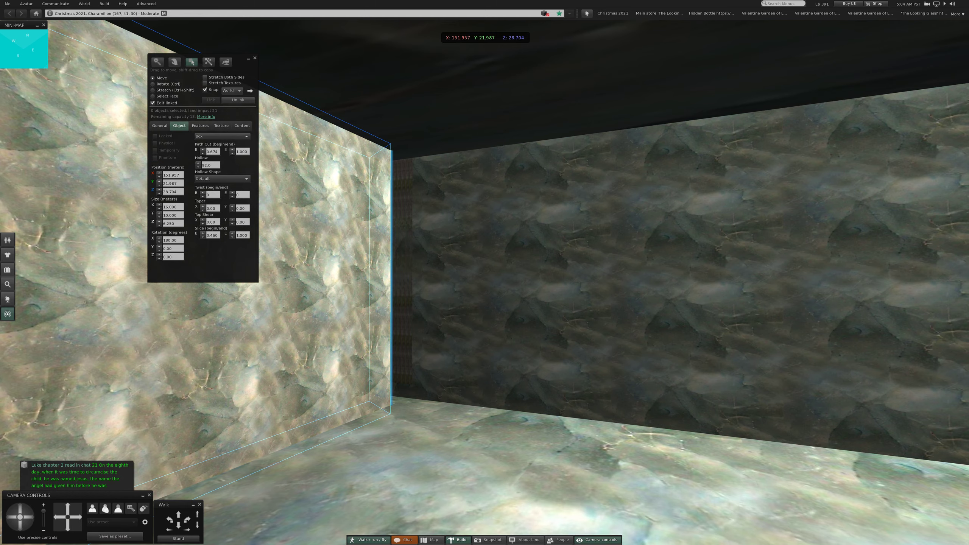
click(681, 265)
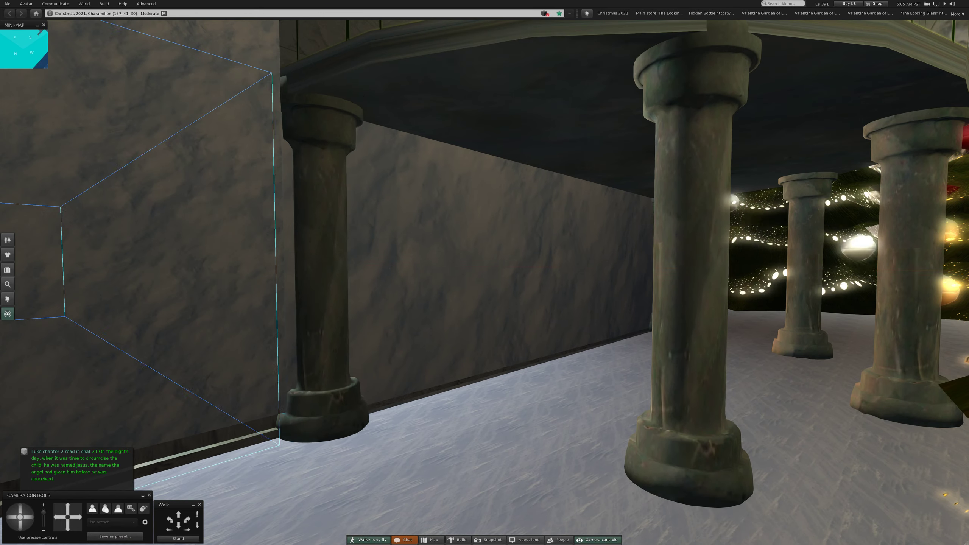
key(ctrl+3)
Select the pillars, the large centre pillar, the ceiling slab and the glass balcony
click(318, 258)
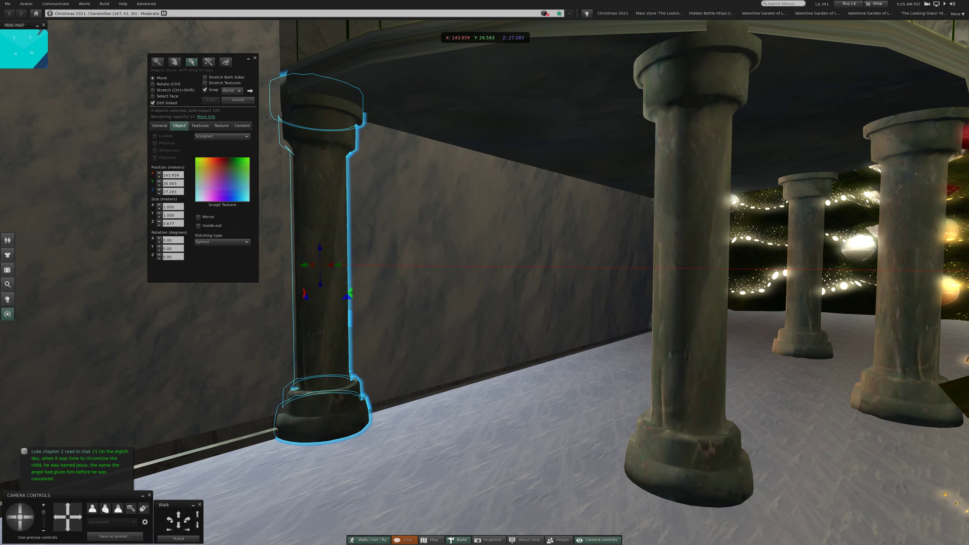
shift+click(806, 265)
shift+click(908, 265)
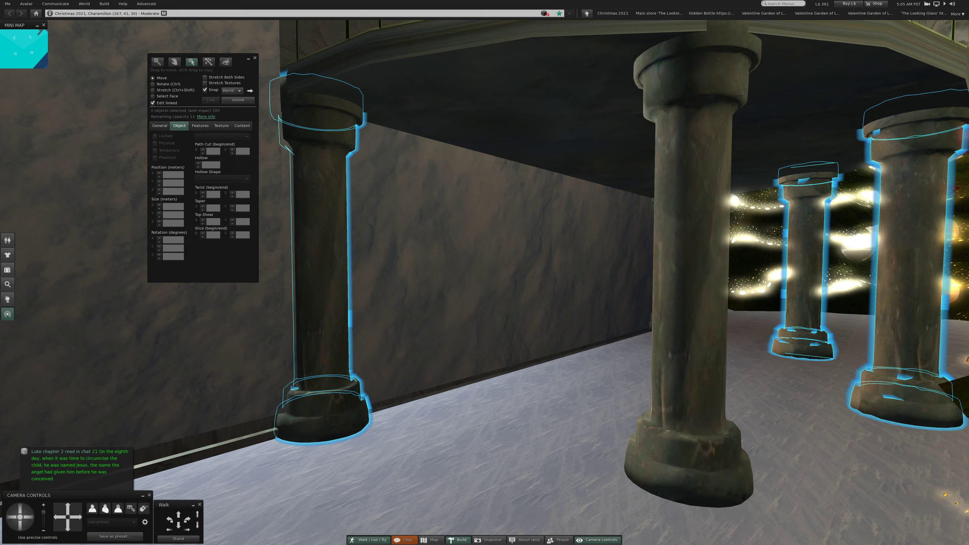
shift+click(689, 190)
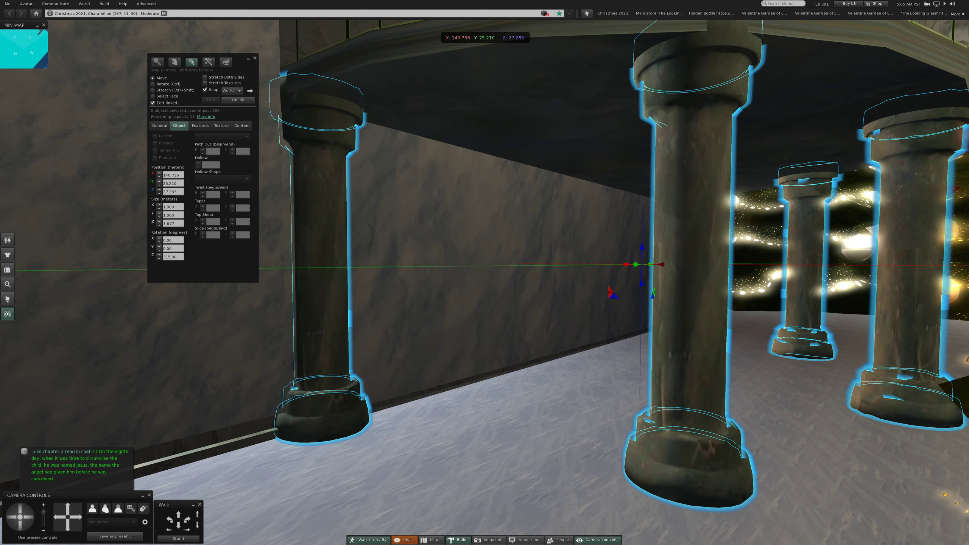
shift+click(530, 92)
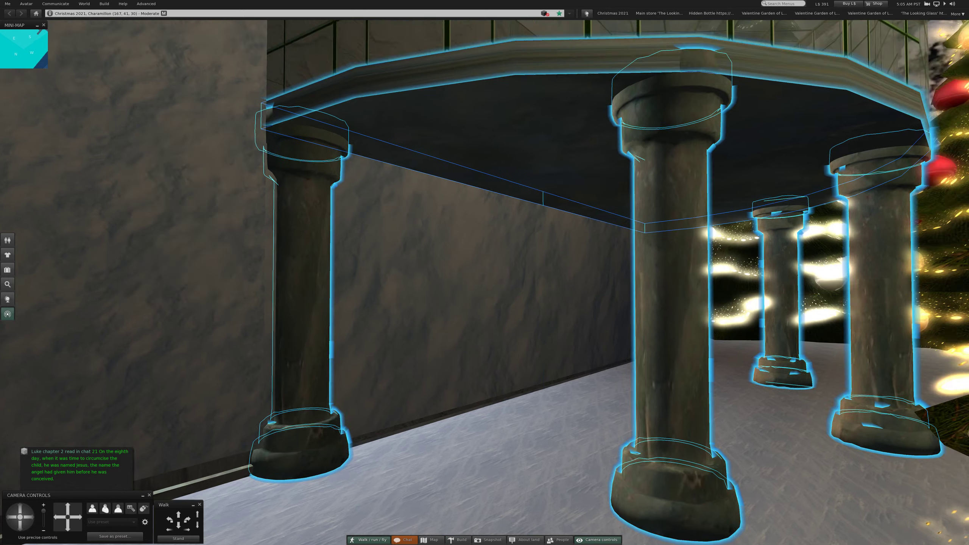
drag(485, 304, 484, 227)
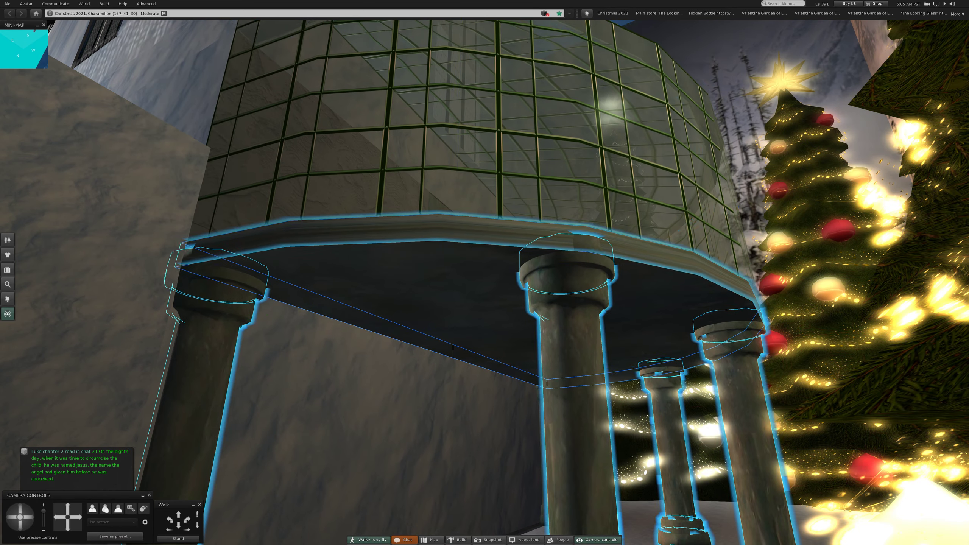
shift+click(454, 114)
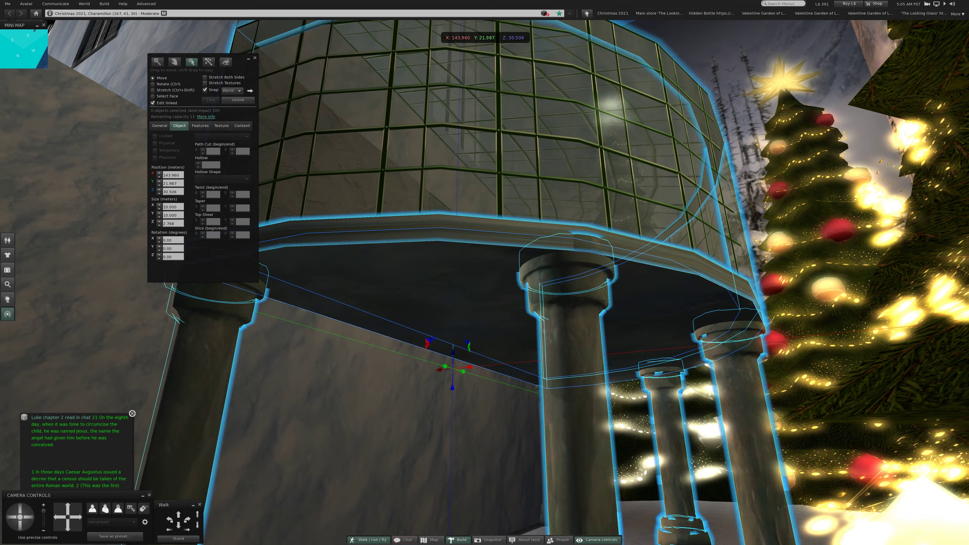
drag(485, 341, 484, 189)
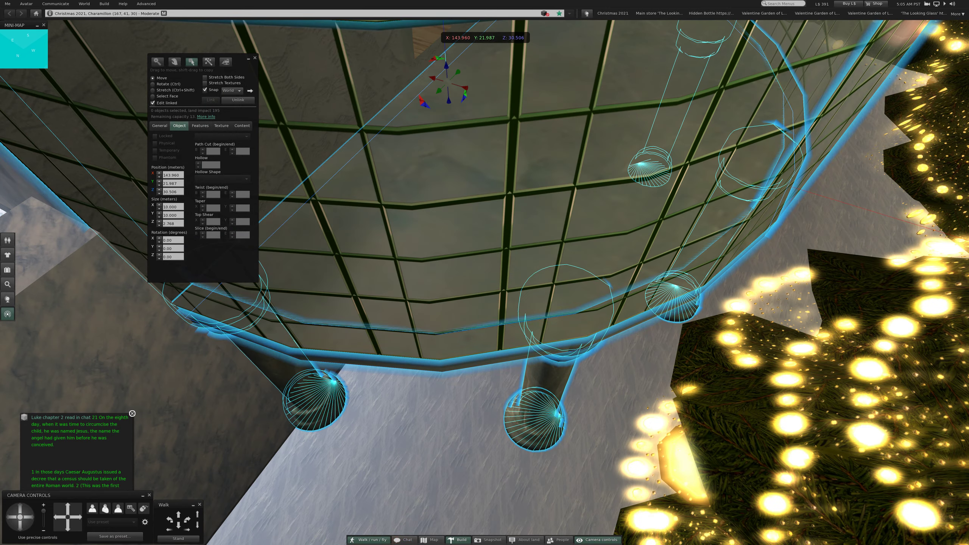
mouse_move(485, 303)
mouse_down()
mouse_move(485, 227)
mouse_move(530, 228)
mouse_up()
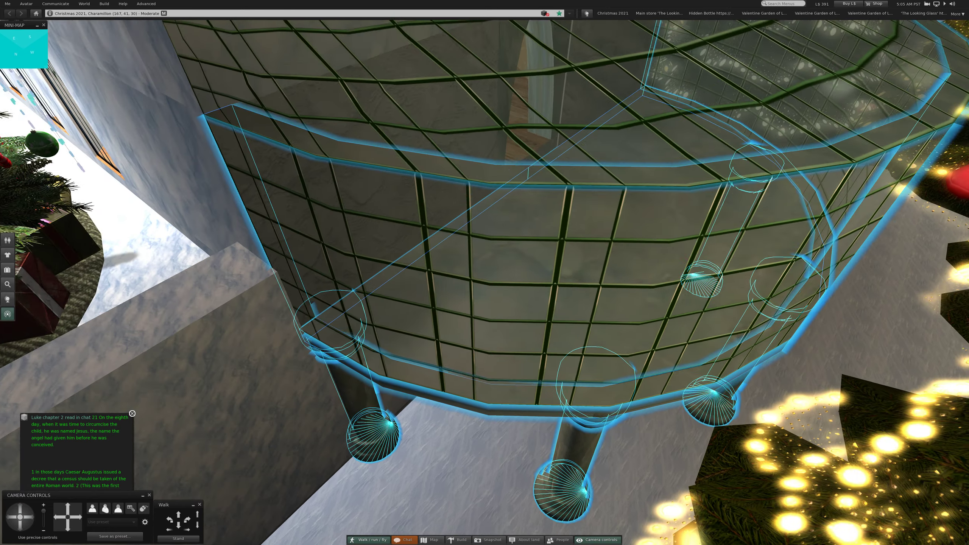
Restore the structure's height, link the seven selected parts, and take them into inventory
key(ctrl+3)
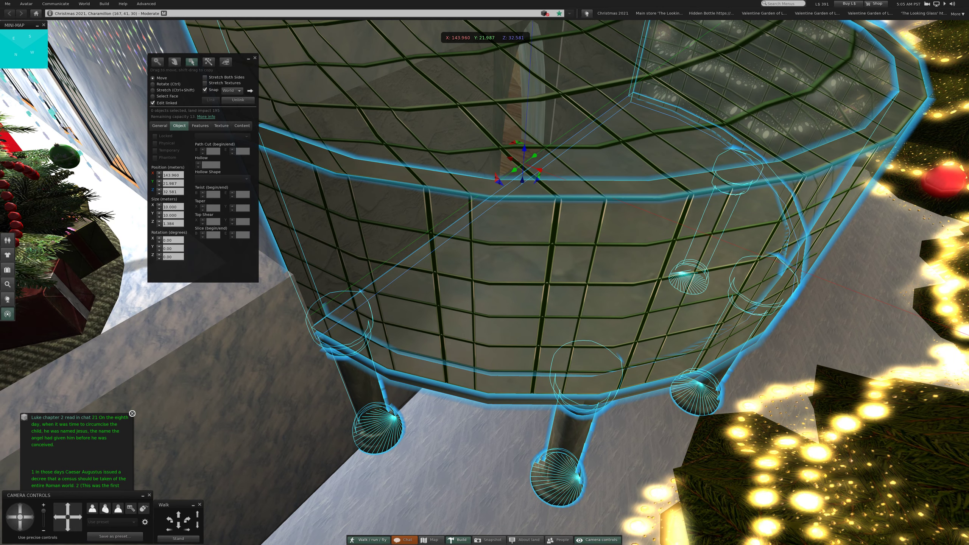
drag(524, 149, 524, 163)
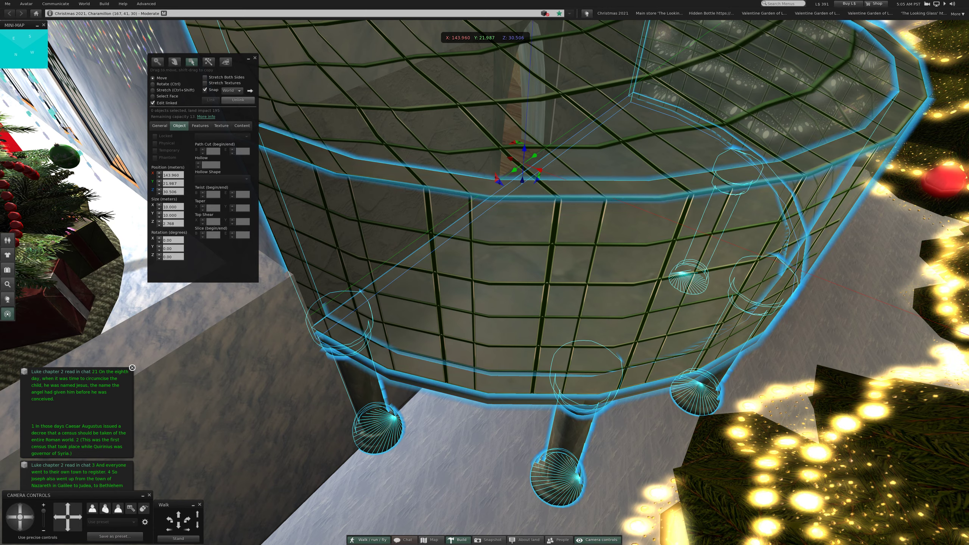
shift+click(603, 208)
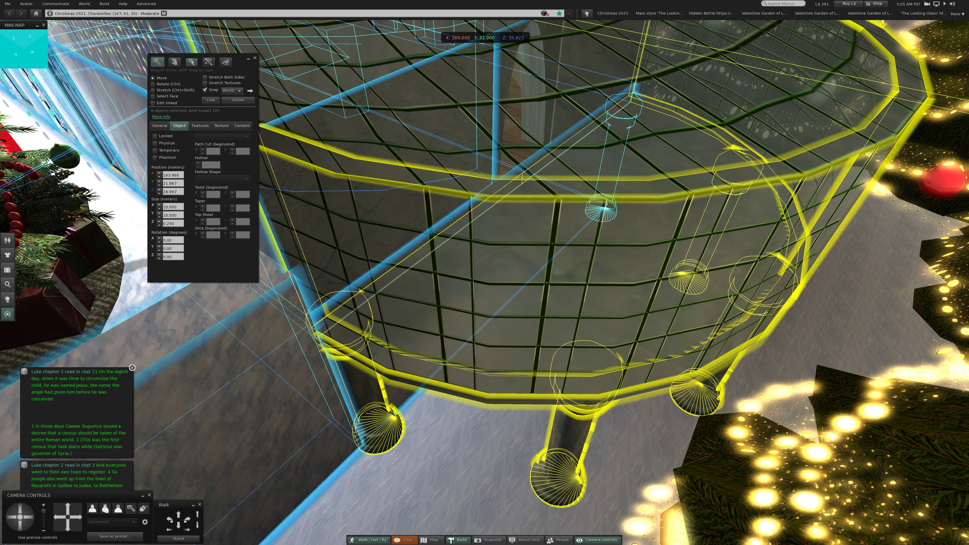
ctrl+click(602, 208)
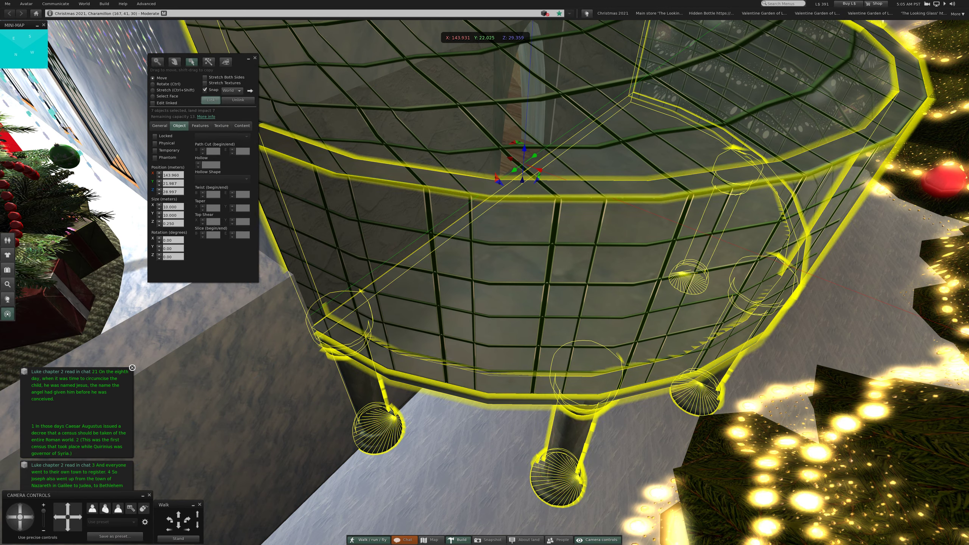
key(ctrl+l)
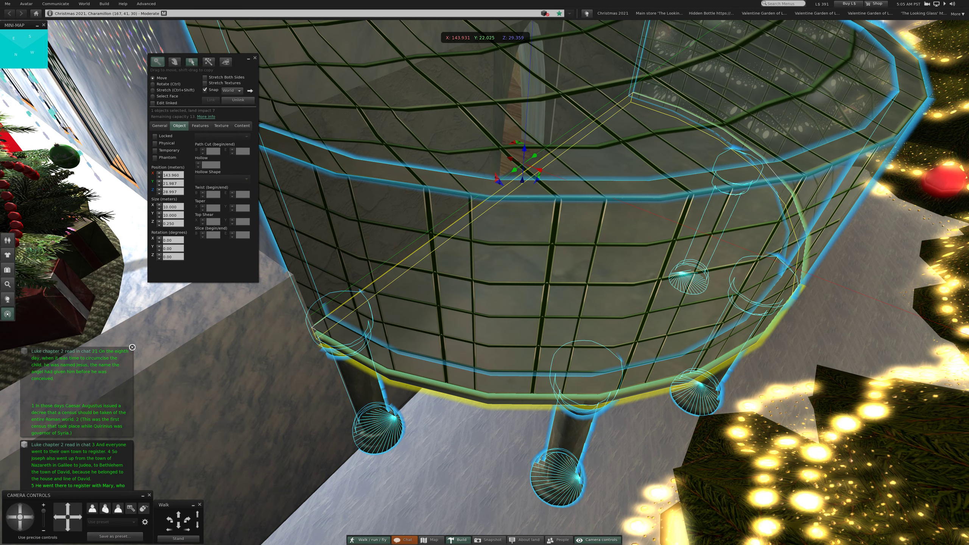
right_click(500, 254)
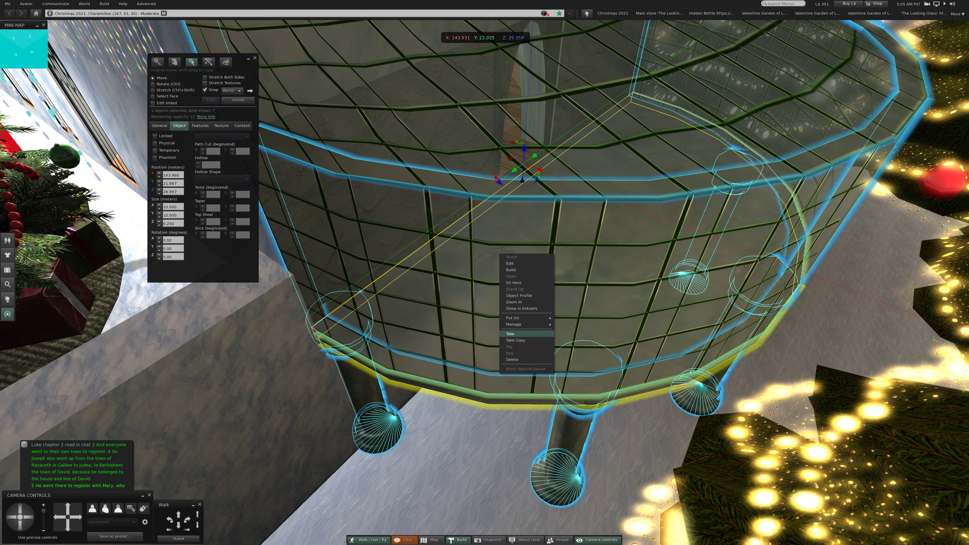
click(510, 333)
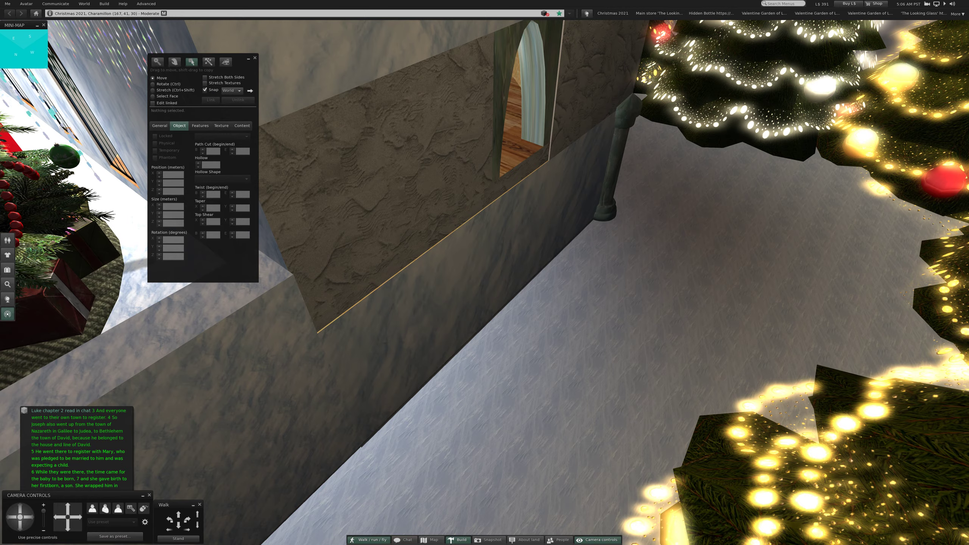
Delete the leftover stone column at the building's outer corner with Edit linked enabled
key(Escape)
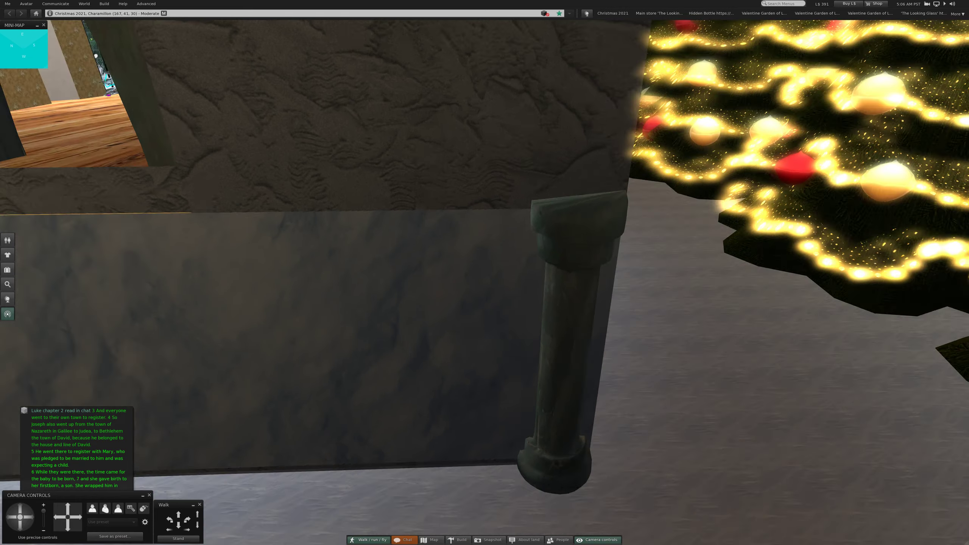
key(ctrl+b)
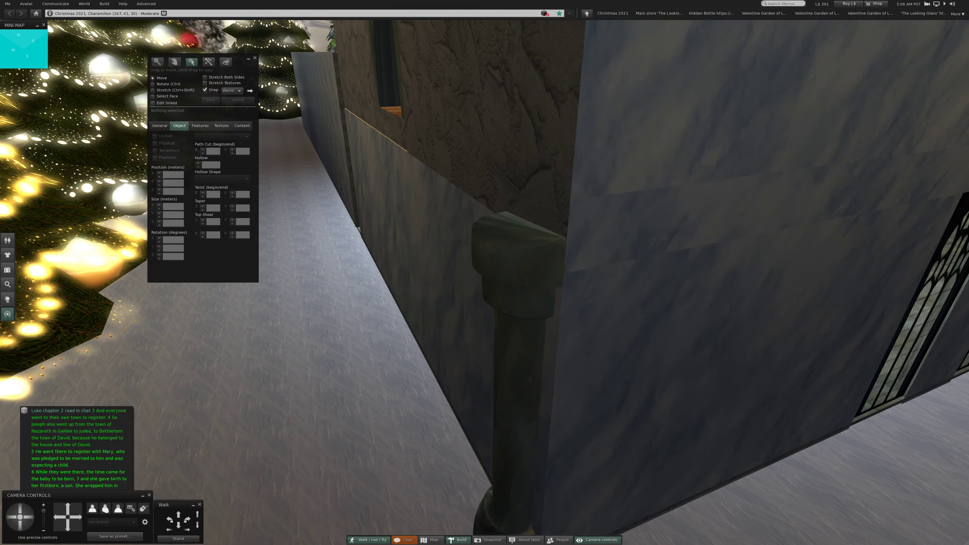
key(ctrl+b)
key(ctrl+b)
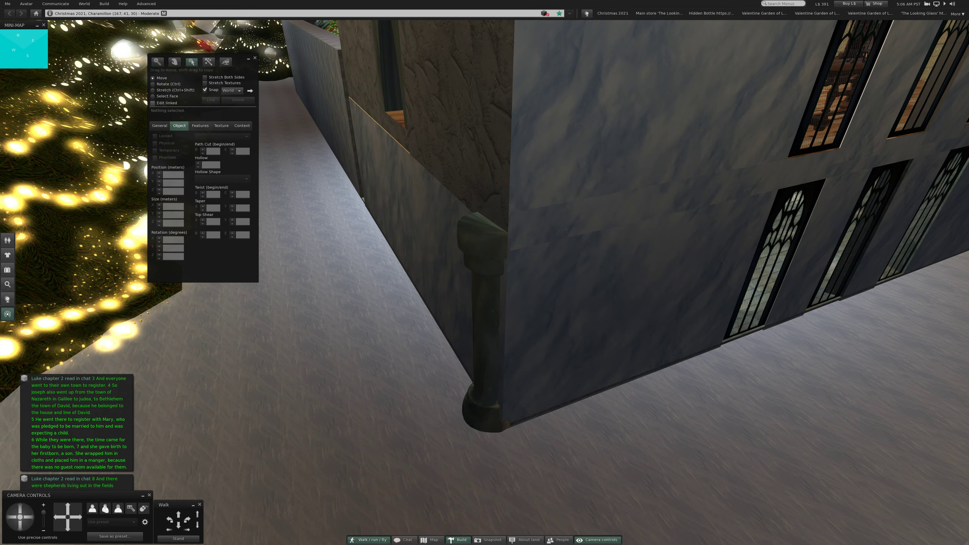
click(153, 103)
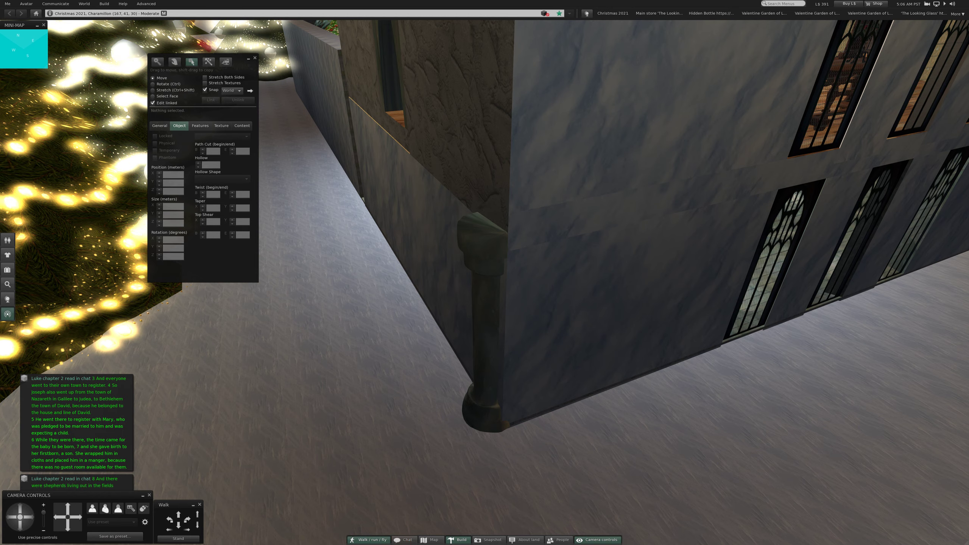
click(485, 318)
right_click(477, 253)
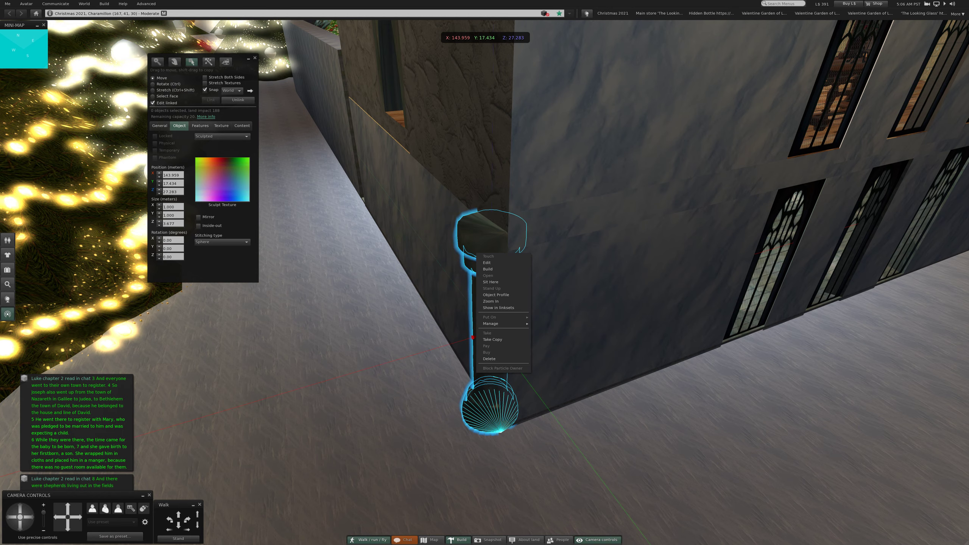
mouse_move(500, 317)
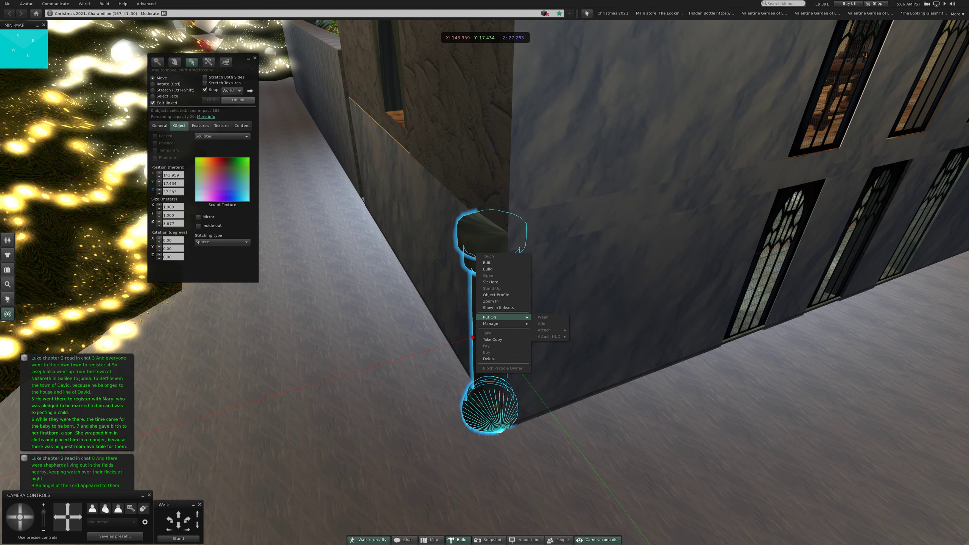
click(486, 263)
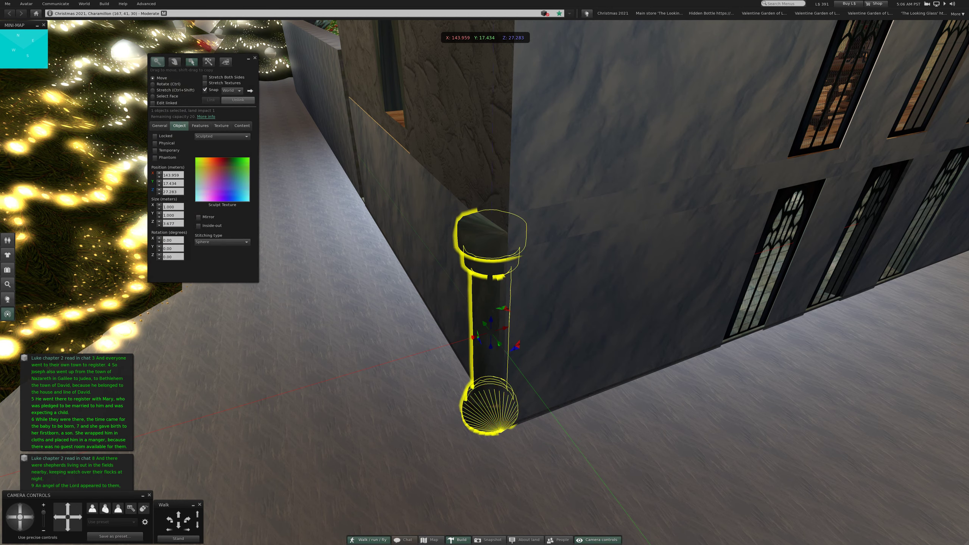
right_click(485, 287)
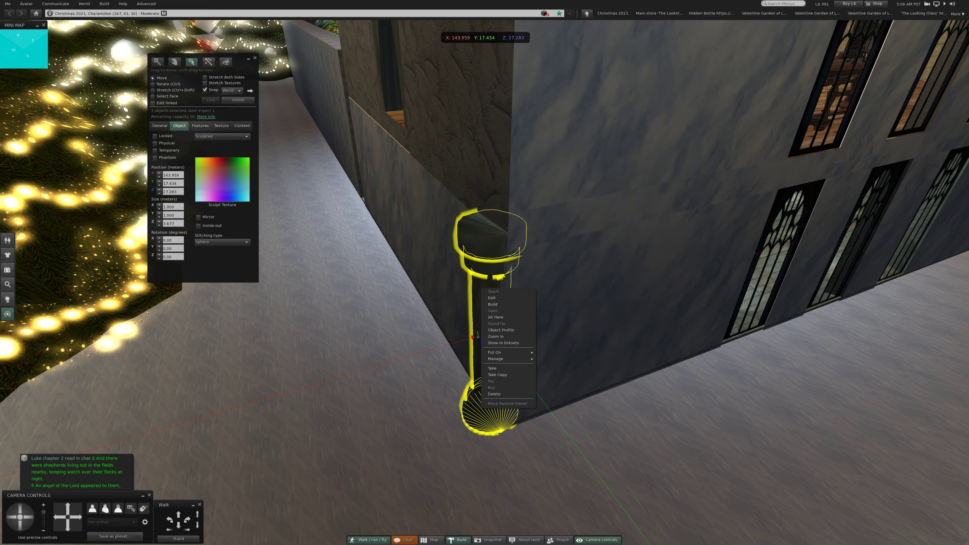
click(494, 395)
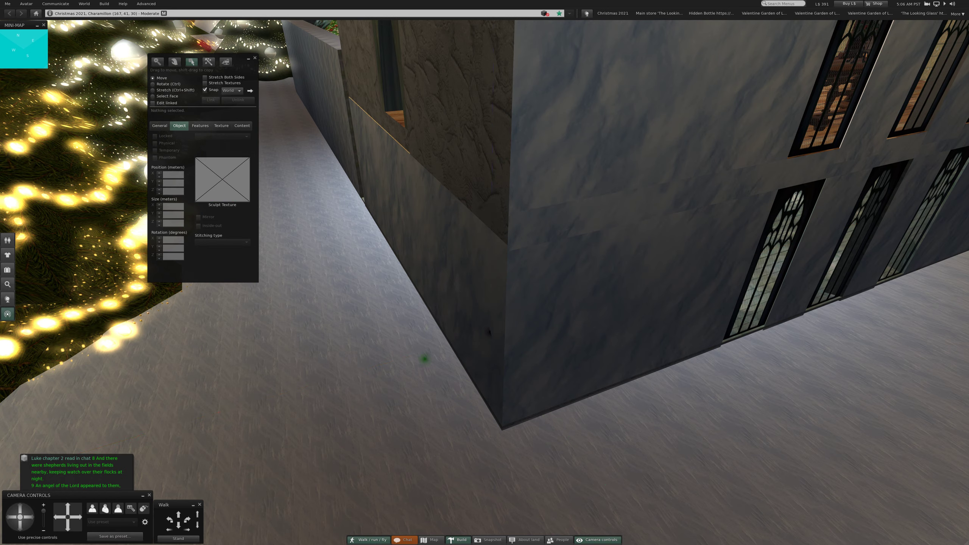
key(Escape)
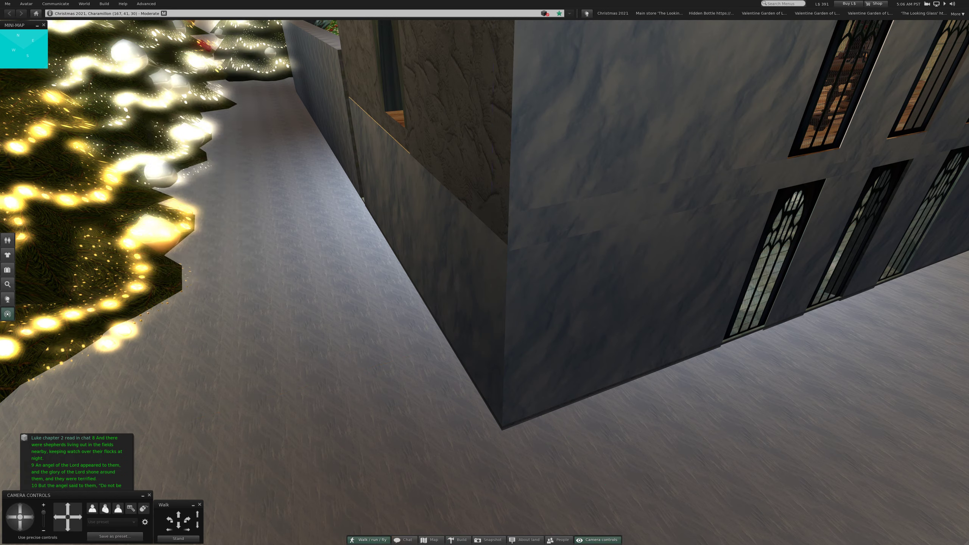
drag(485, 272, 303, 228)
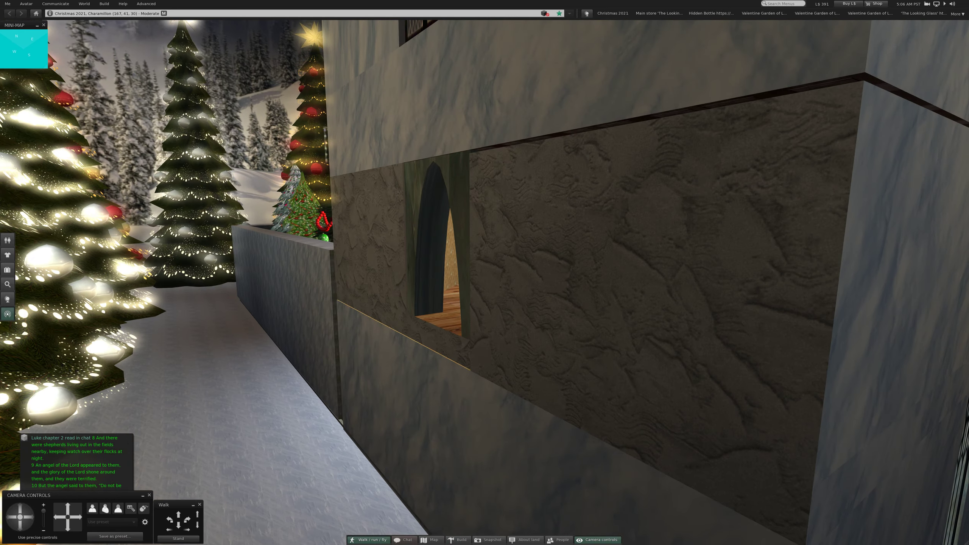
key(ctrl+b)
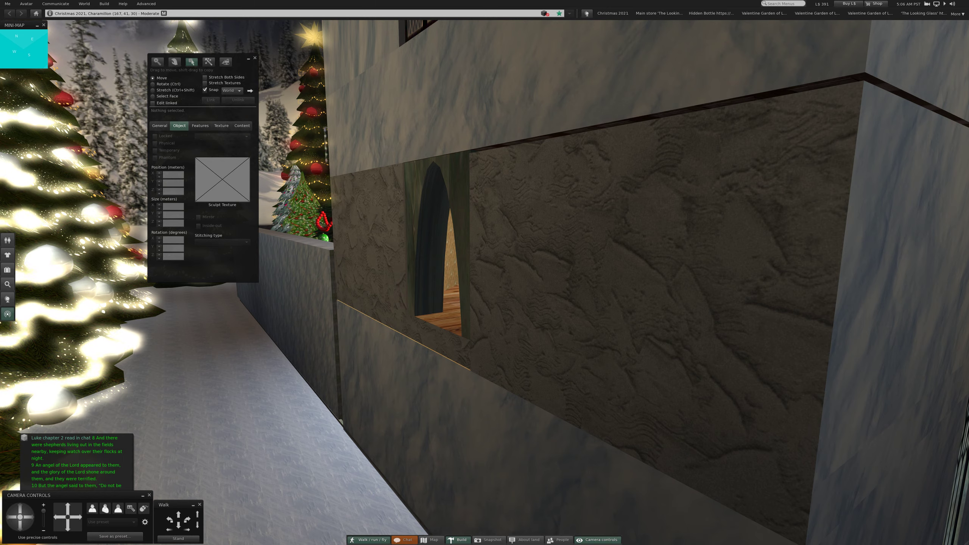
Select the house's wall panels beside the window opening and the lower wall slab
click(621, 228)
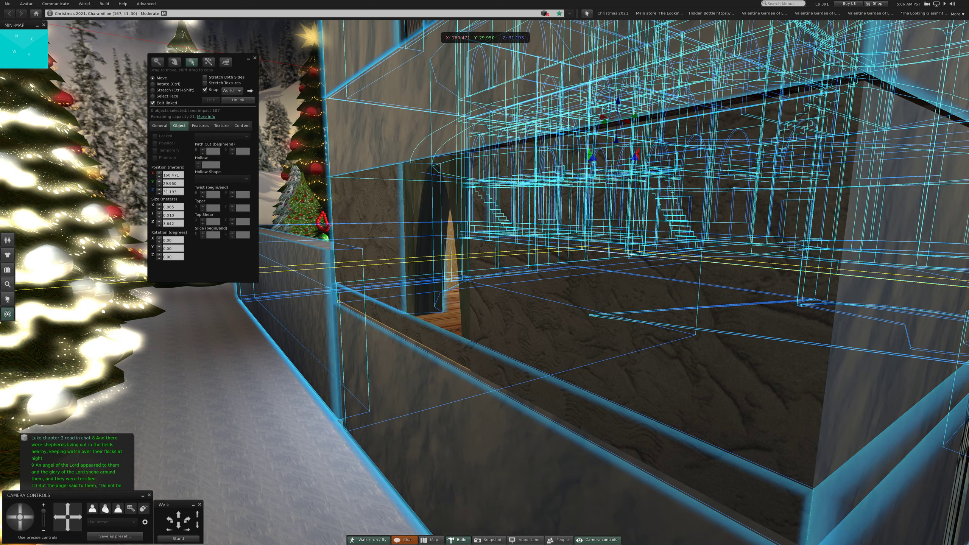
click(424, 235)
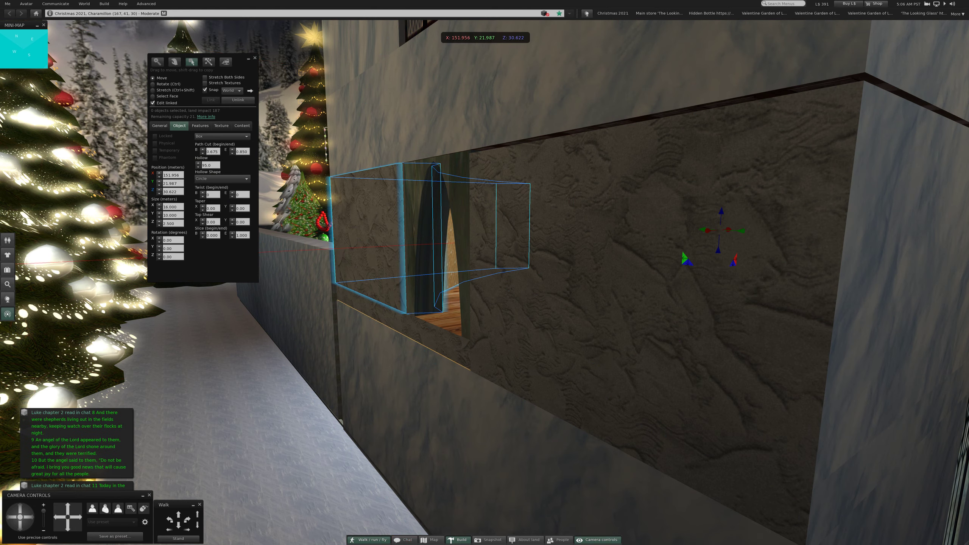
click(712, 311)
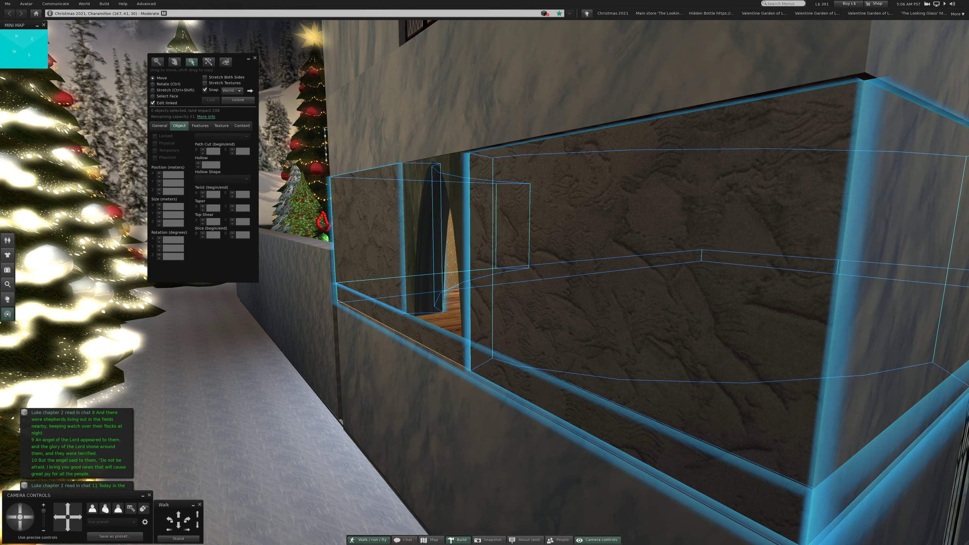
click(819, 280)
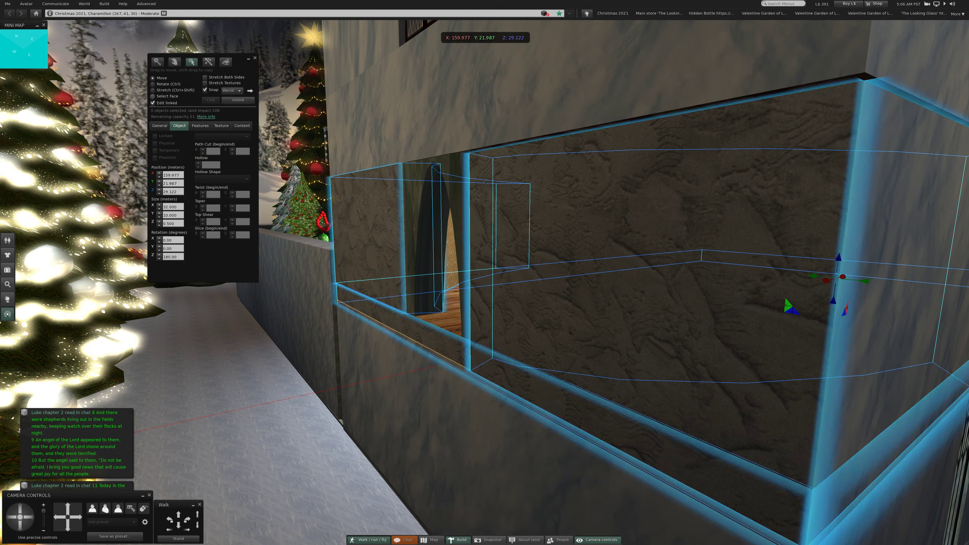
In Select Face mode, pick the four wall faces around the arch
click(153, 96)
click(367, 235)
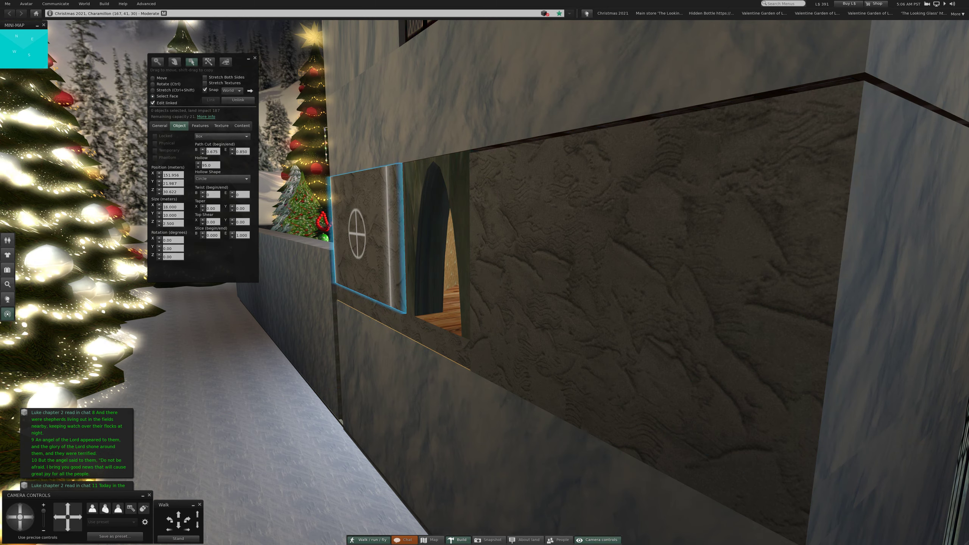
shift+click(644, 288)
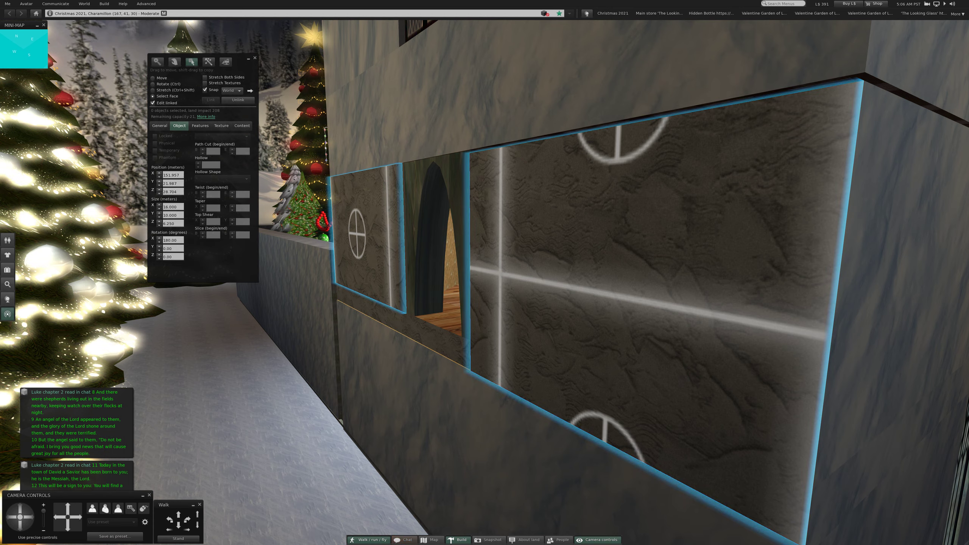
shift+click(530, 455)
shift+click(394, 379)
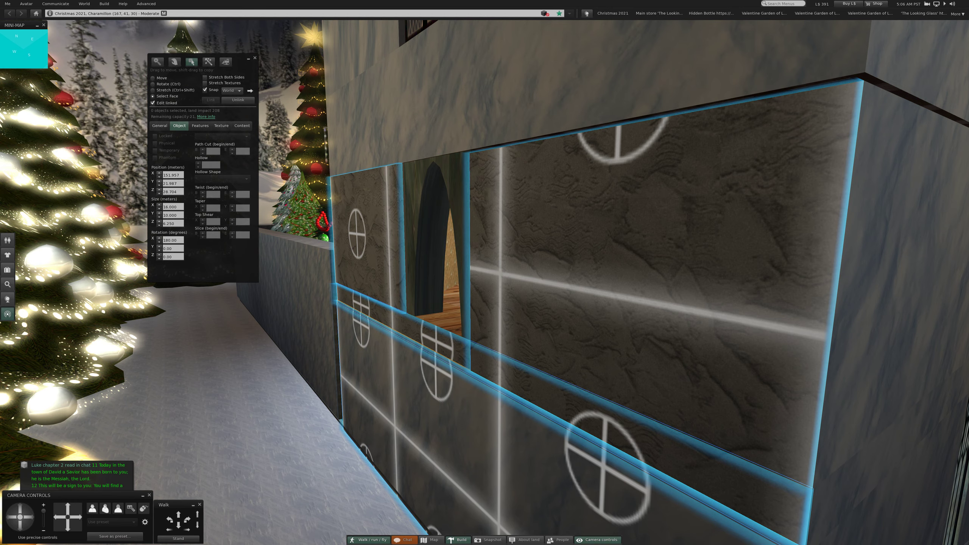
click(221, 125)
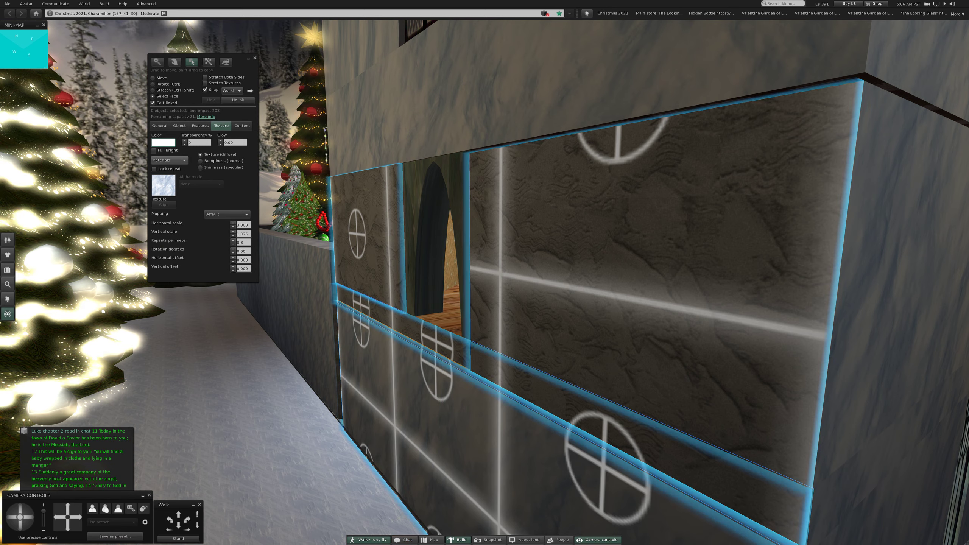
Apply the Primitive Island - Snow 2 terrain texture to the selected lower wall faces
click(163, 184)
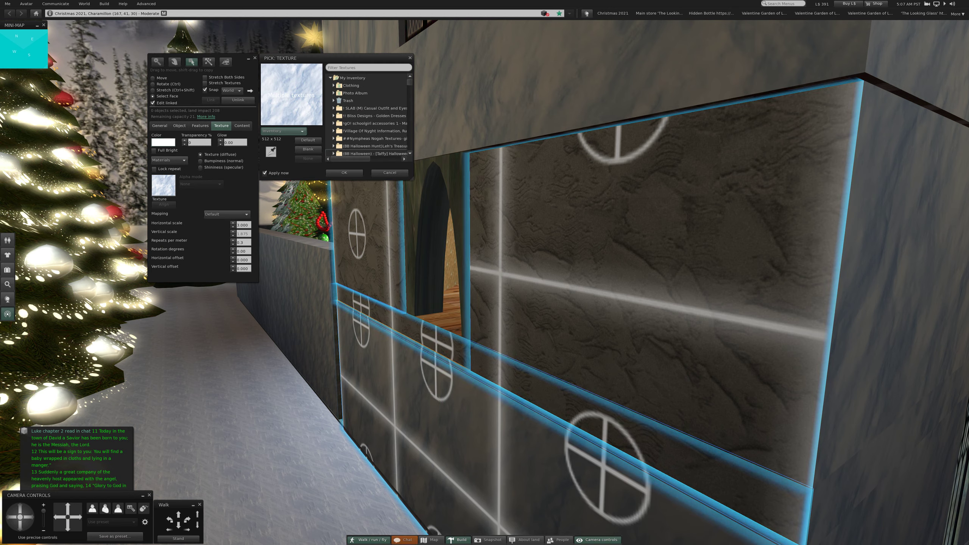
click(338, 154)
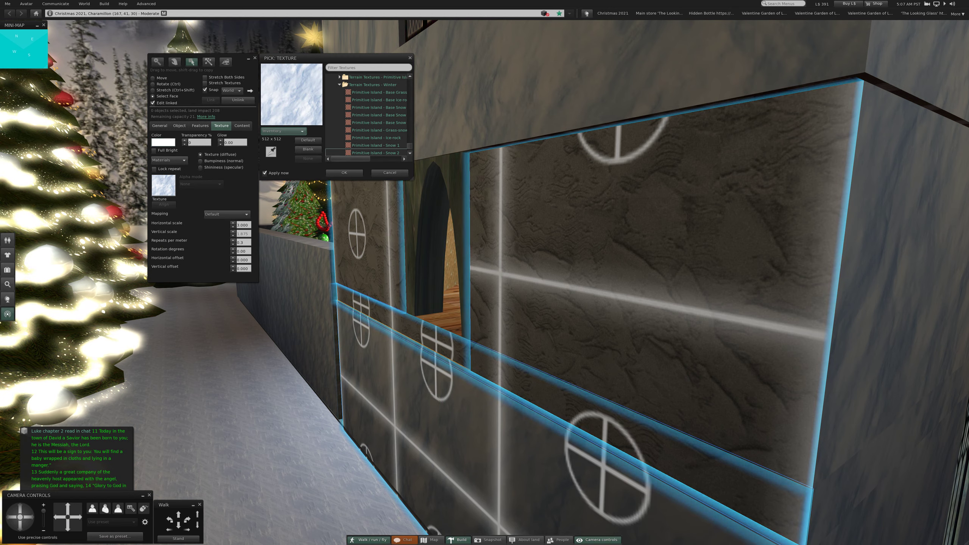
click(377, 153)
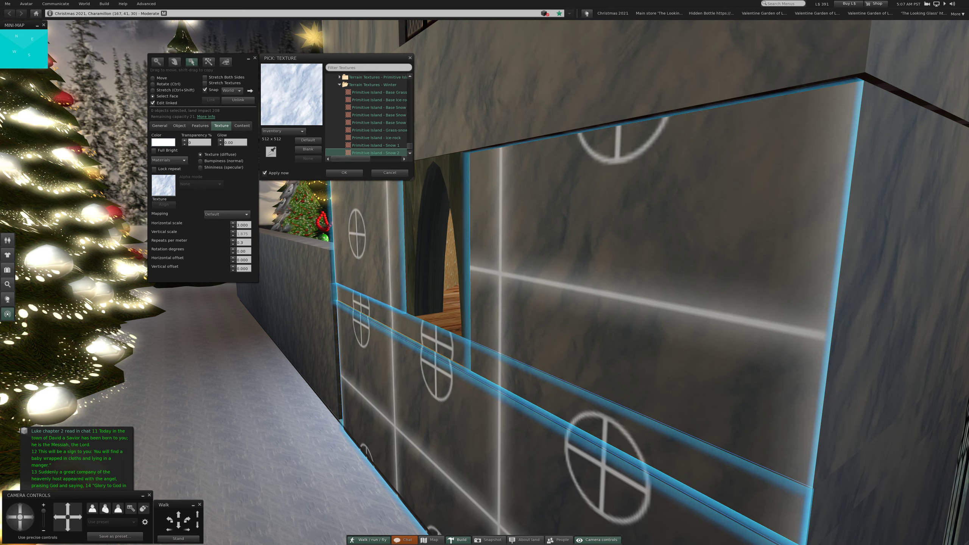
click(344, 173)
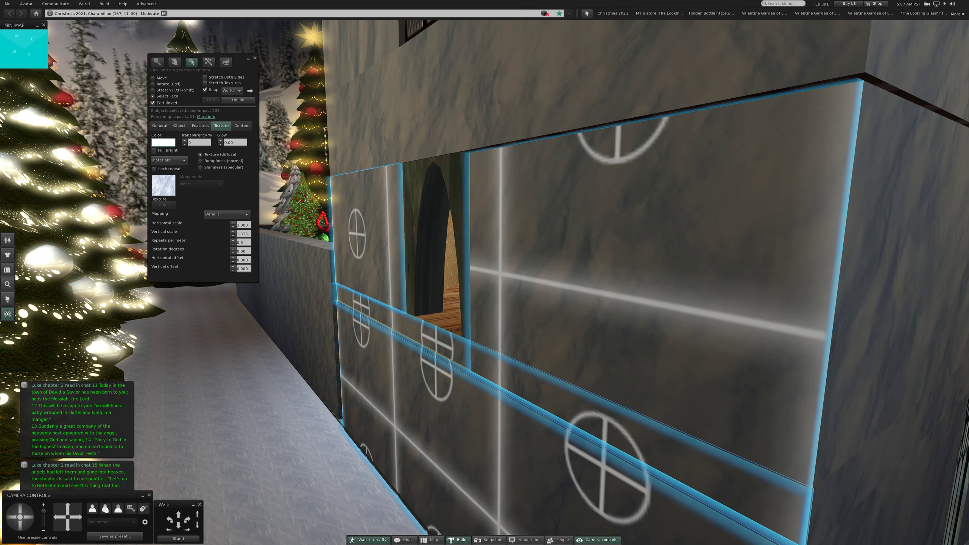
key(Escape)
key(Left)
key(Left)
key(Left)
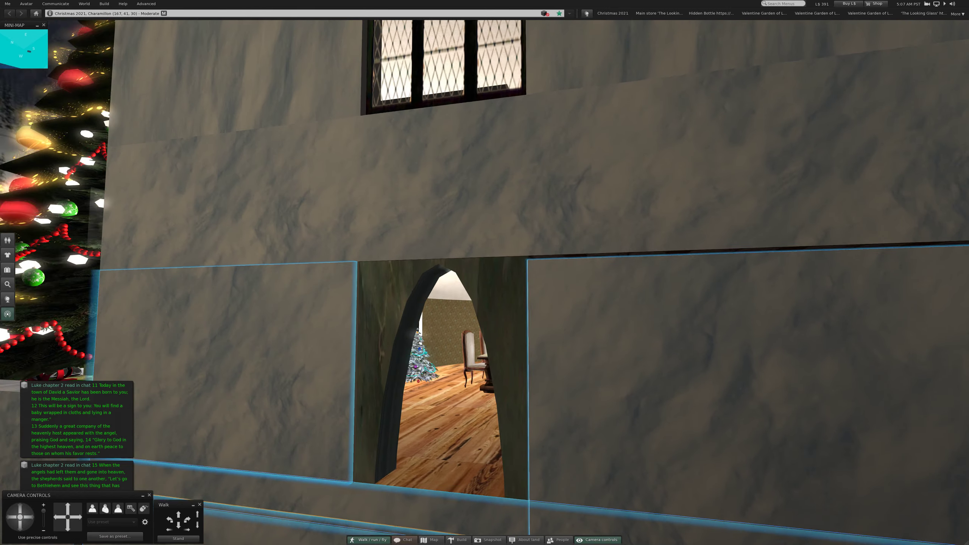
key(ctrl+3)
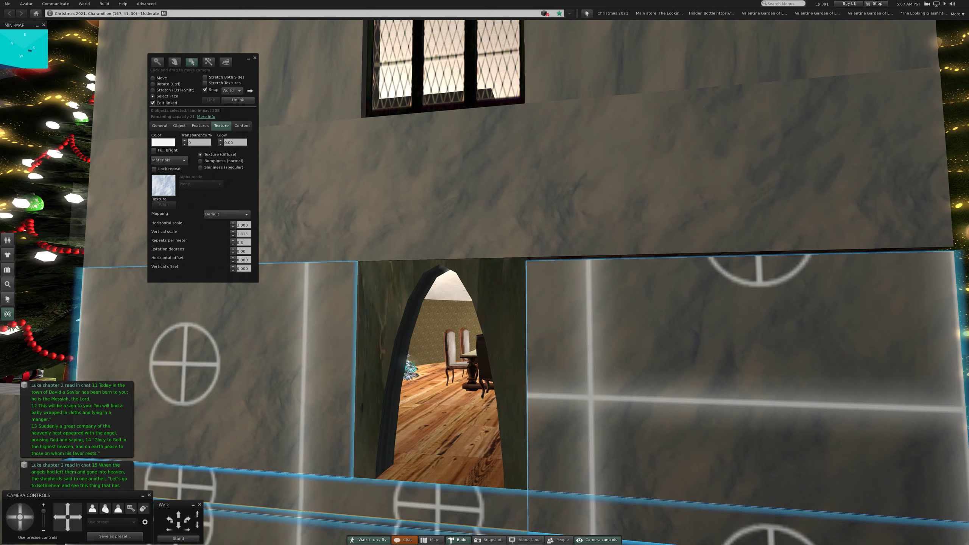
key(Escape)
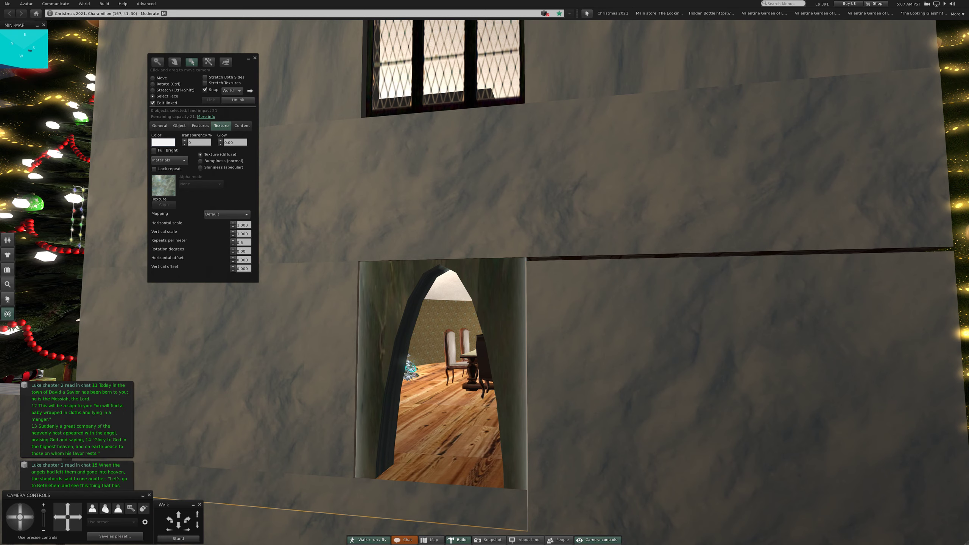